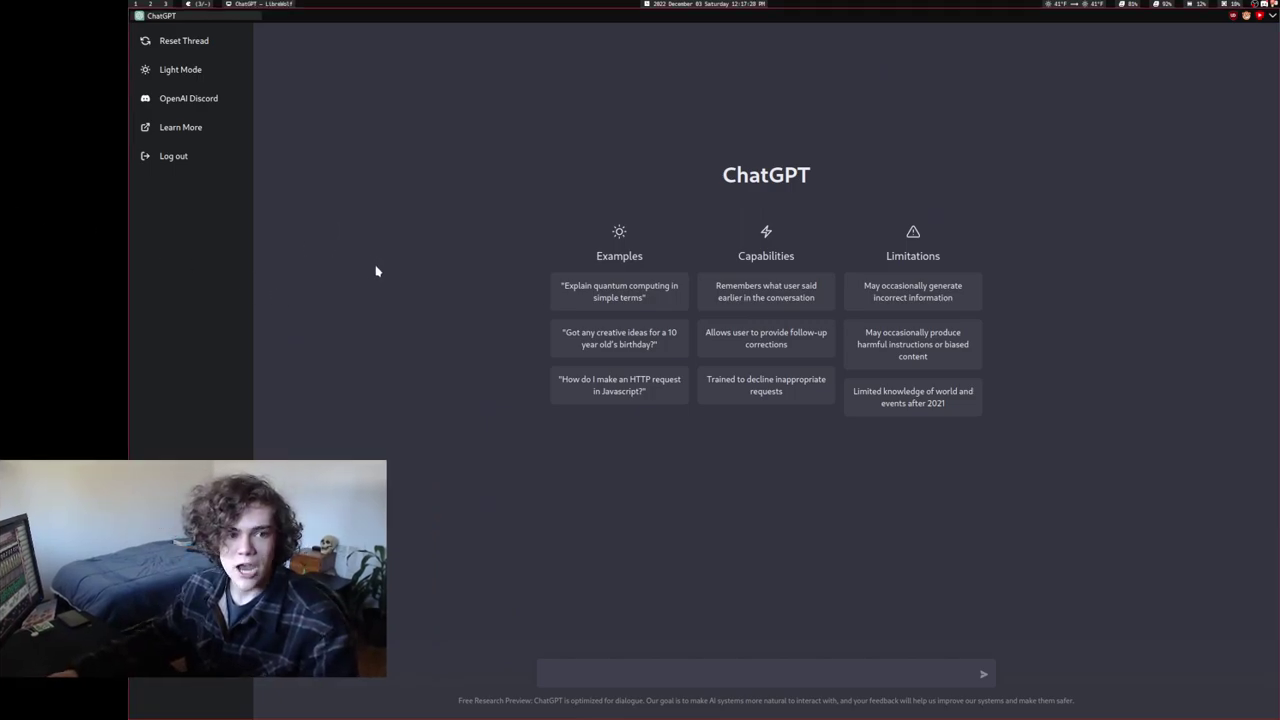
Step: Ask ChatGPT for a YouTube video script about FreeMove, a Linux network file-moving program like rsync
{"action": "left_click", "coordinate": [691, 671]}
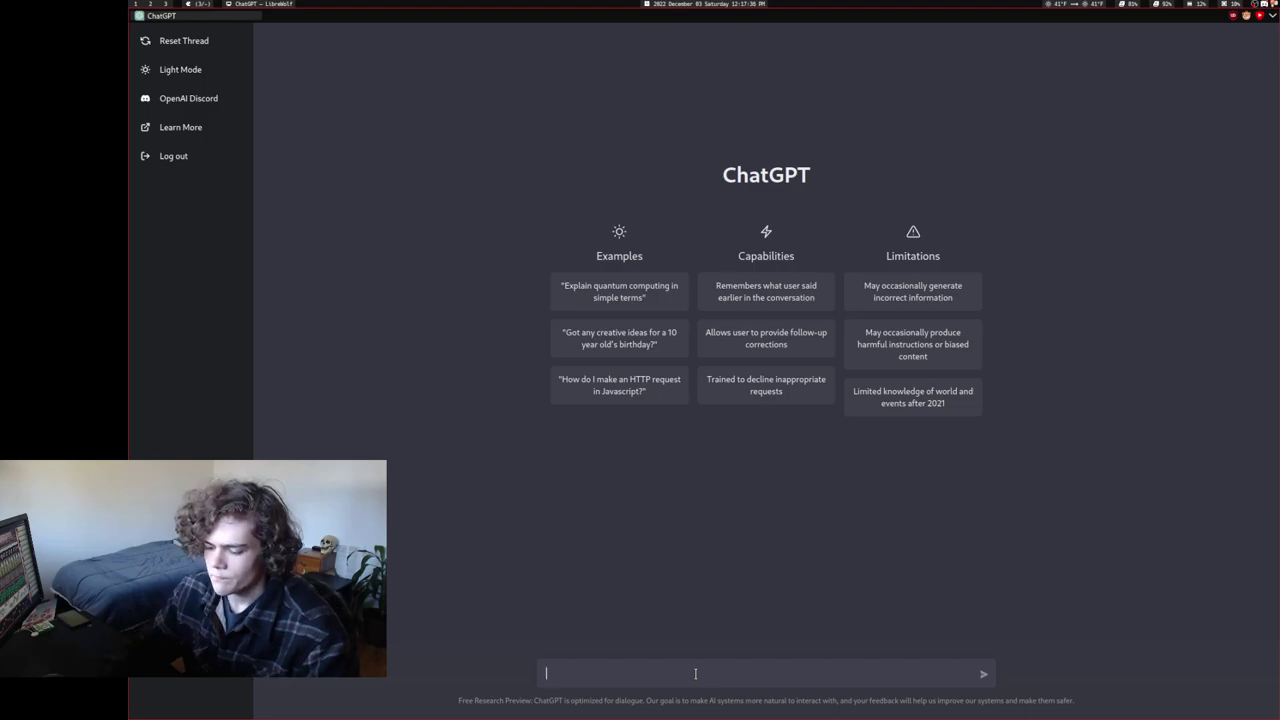
{"action": "type", "text": "Make a script for"}
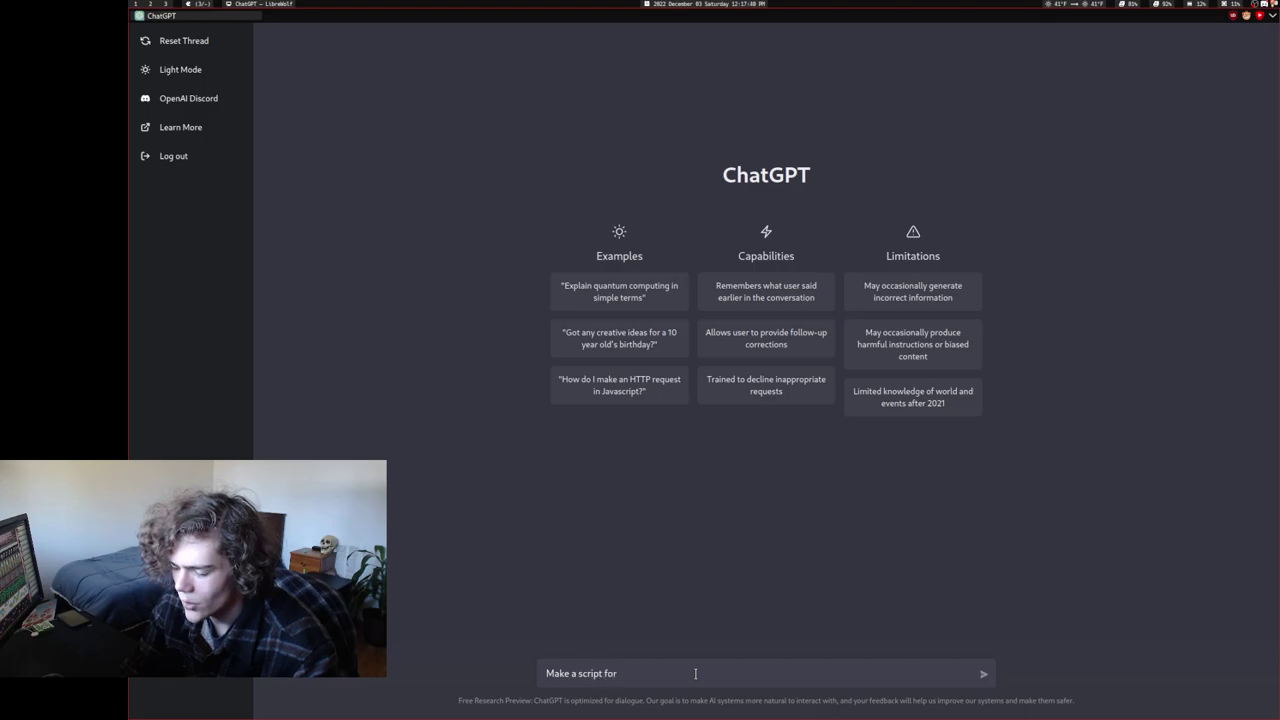
{"action": "type", "text": " a YouTube video about a"}
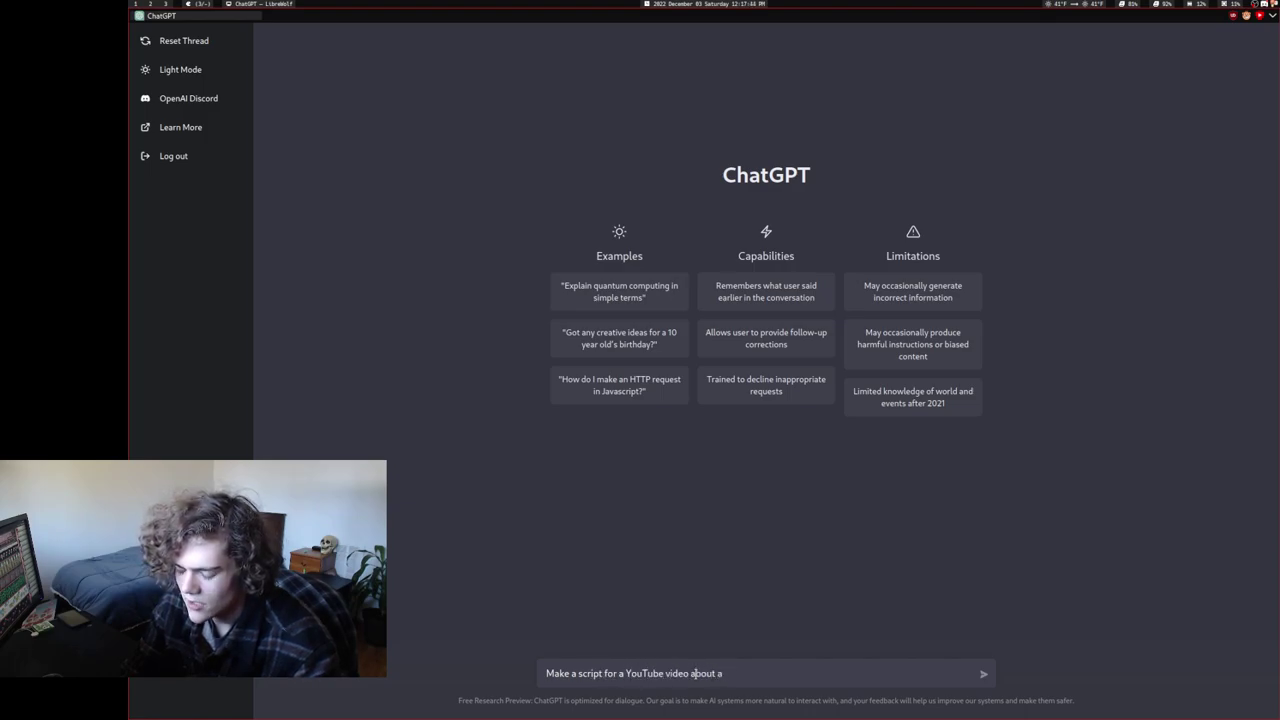
{"action": "type", "text": " Linux"}
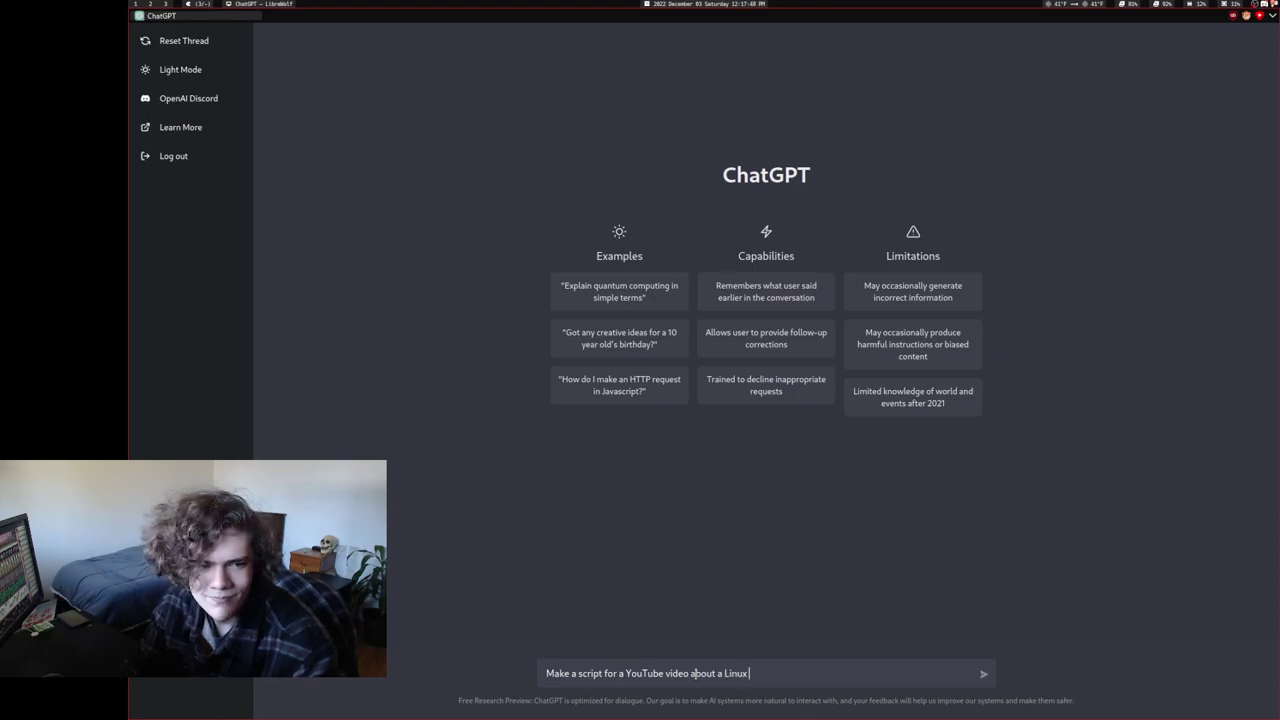
{"action": "type", "text": " pr program"}
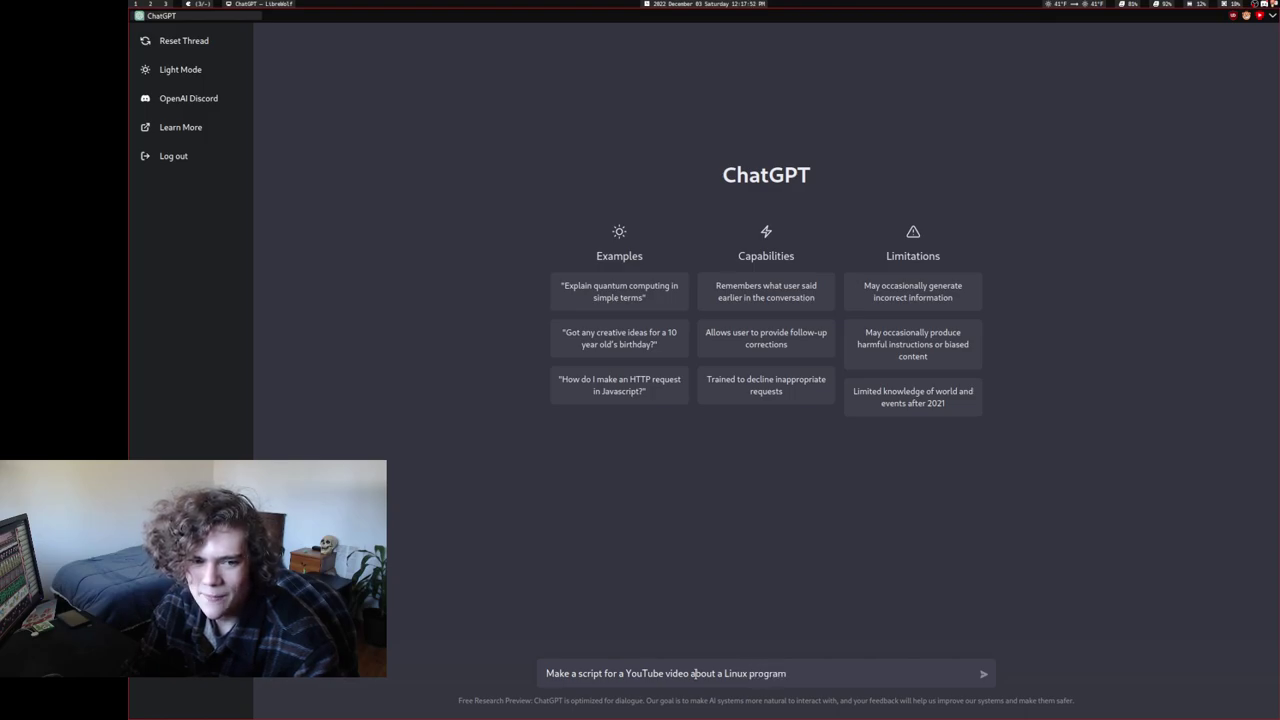
{"action": "type", "text": " called "}
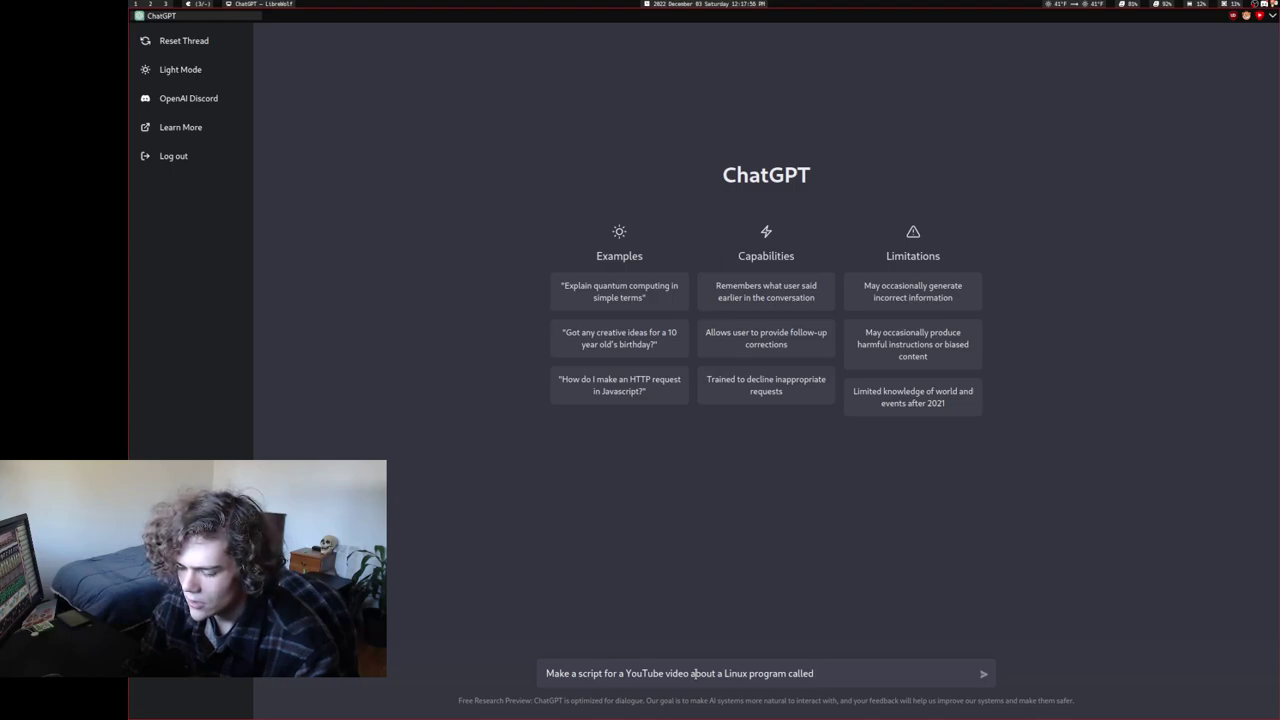
{"action": "type", "text": "FreeMove, which "}
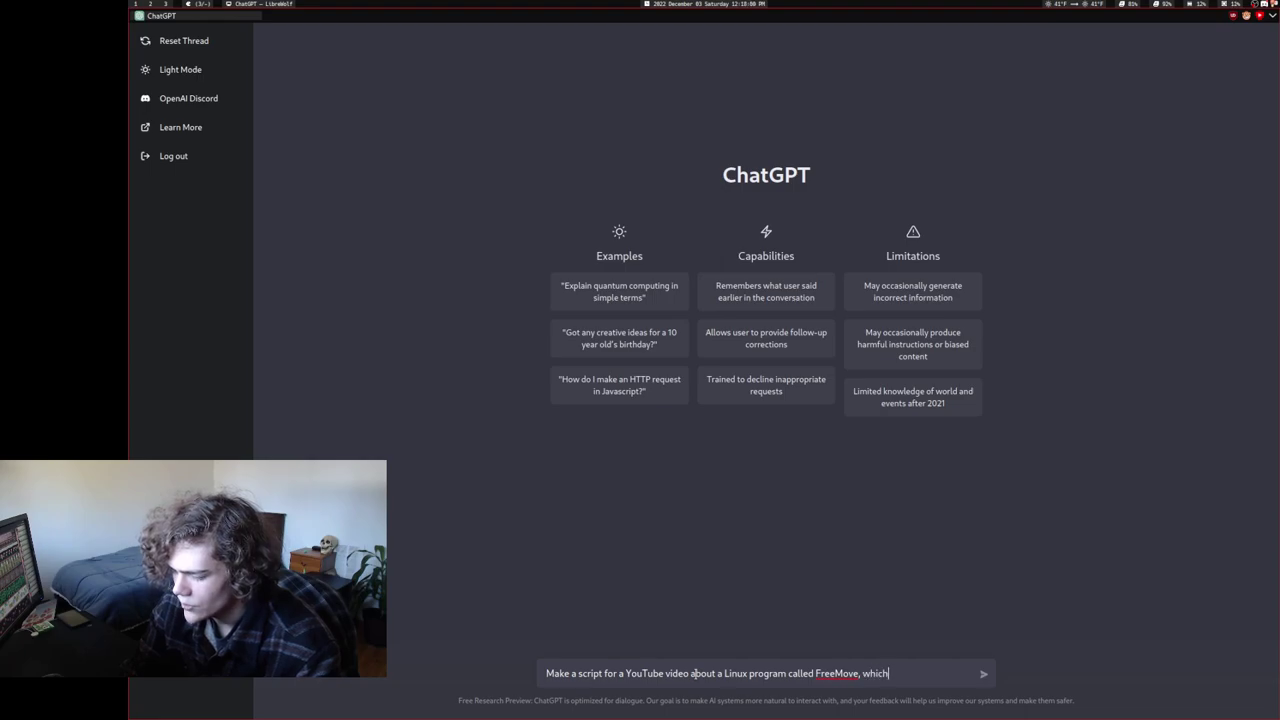
{"action": "type", "text": "allows you to"}
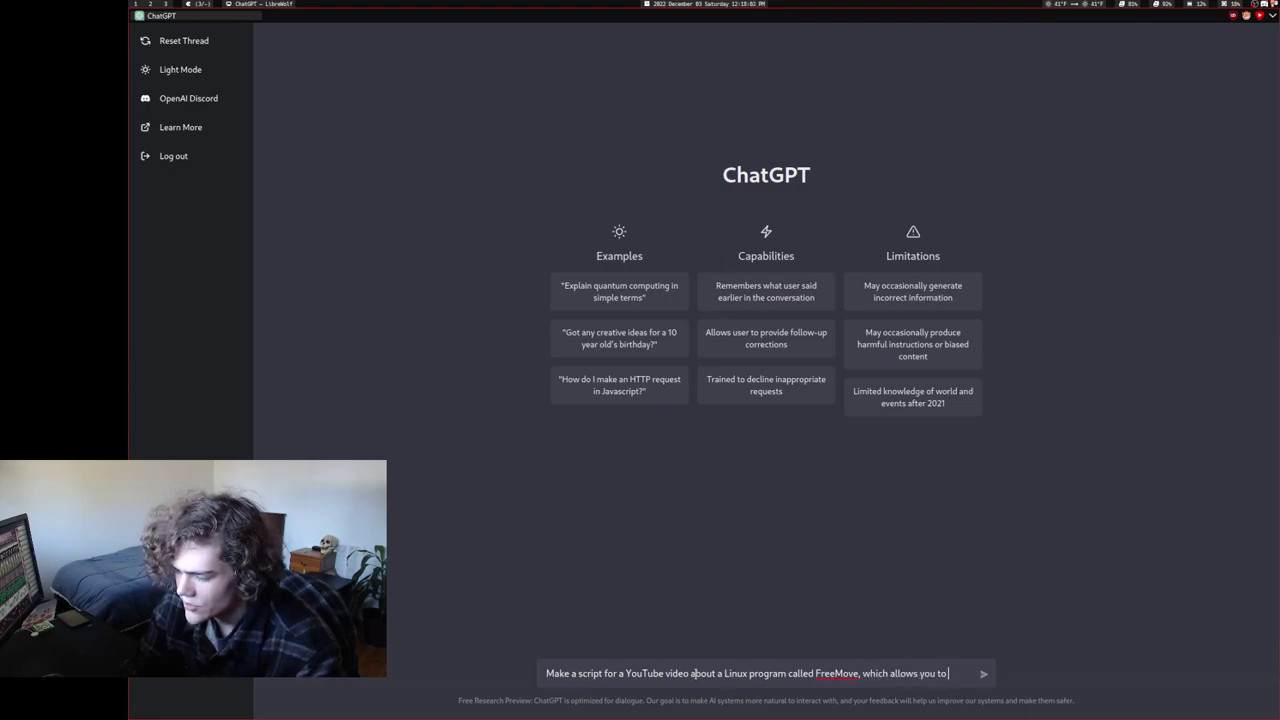
{"action": "type", "text": " move file"}
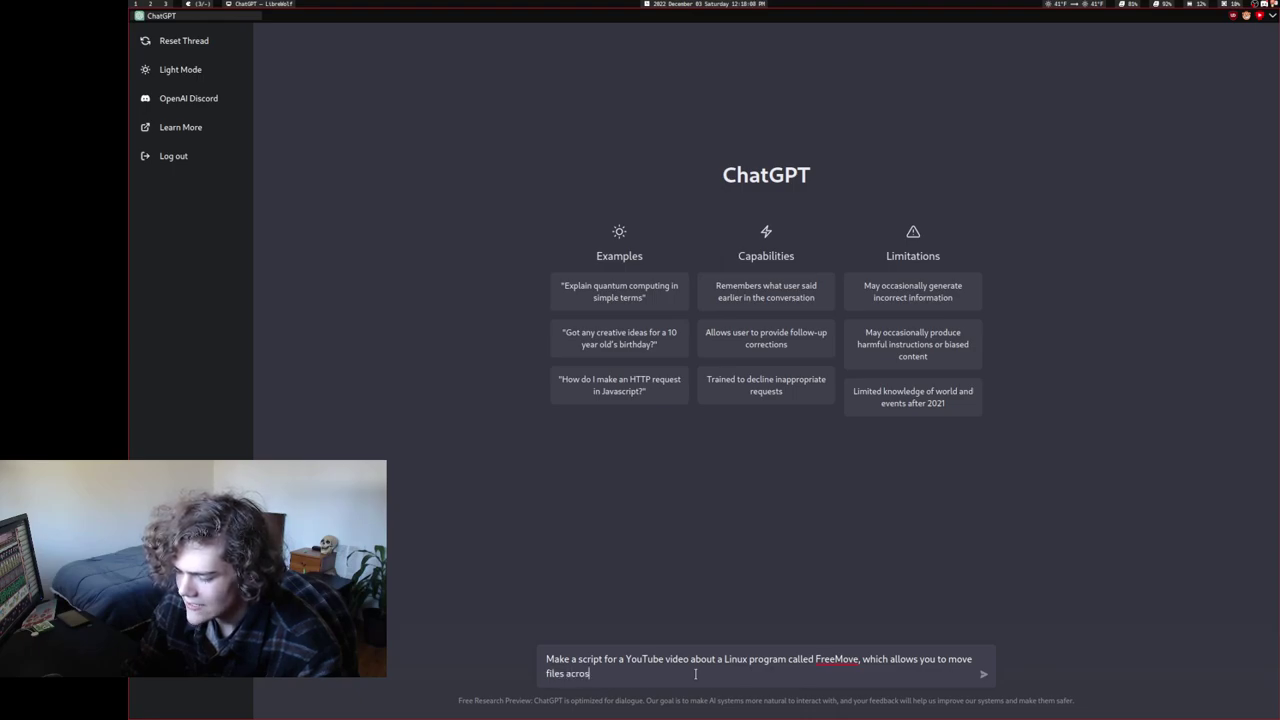
{"action": "type", "text": "s across networks, similar to rsync."}
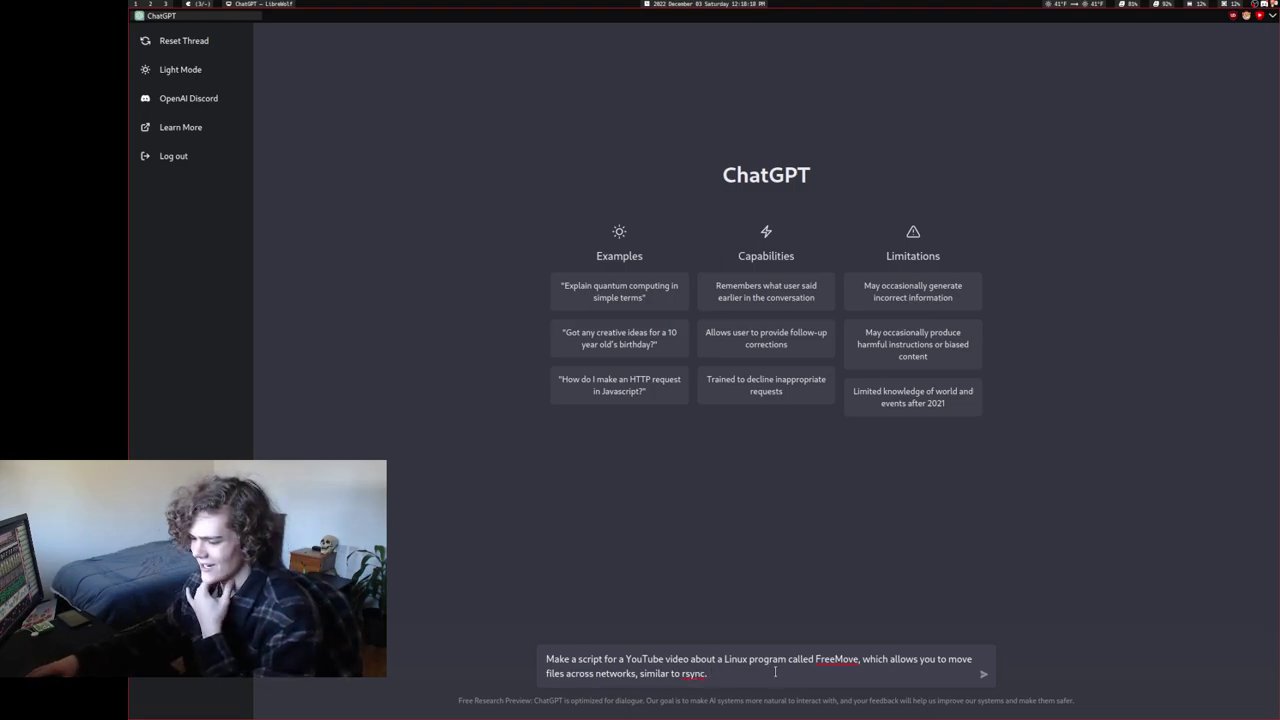
{"action": "left_click", "coordinate": [983, 674]}
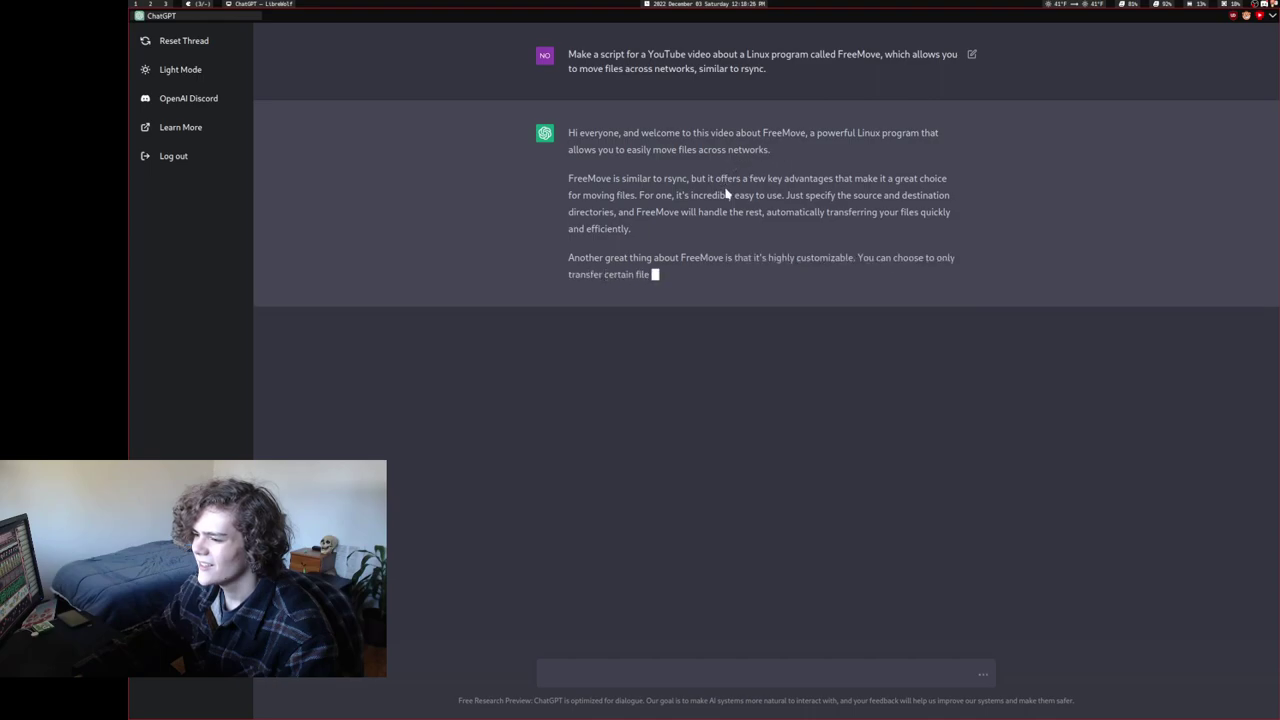
Step: Select and review the finished FreeMove script reply ending 'Thanks for watching, and happy transferring!'
{"action": "right_click", "coordinate": [1013, 235]}
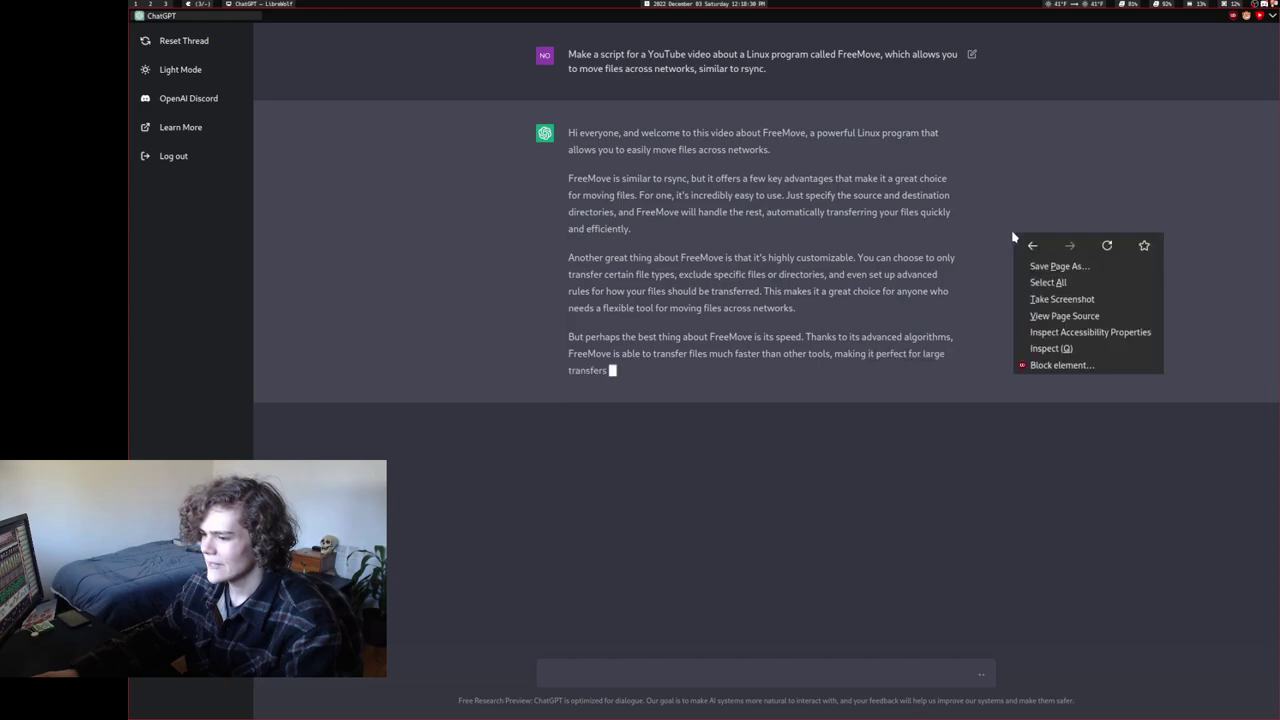
{"action": "key", "text": "Escape"}
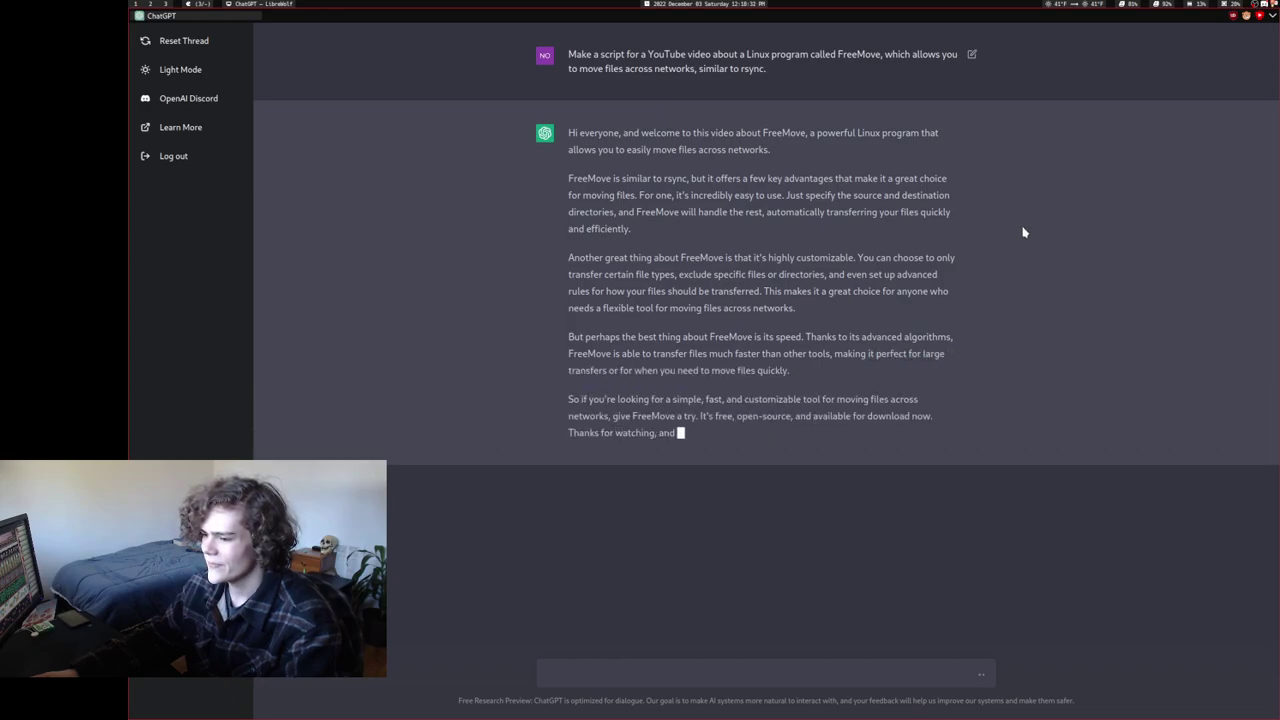
{"action": "left_click_drag", "start_coordinate": [809, 443], "coordinate": [517, 132]}
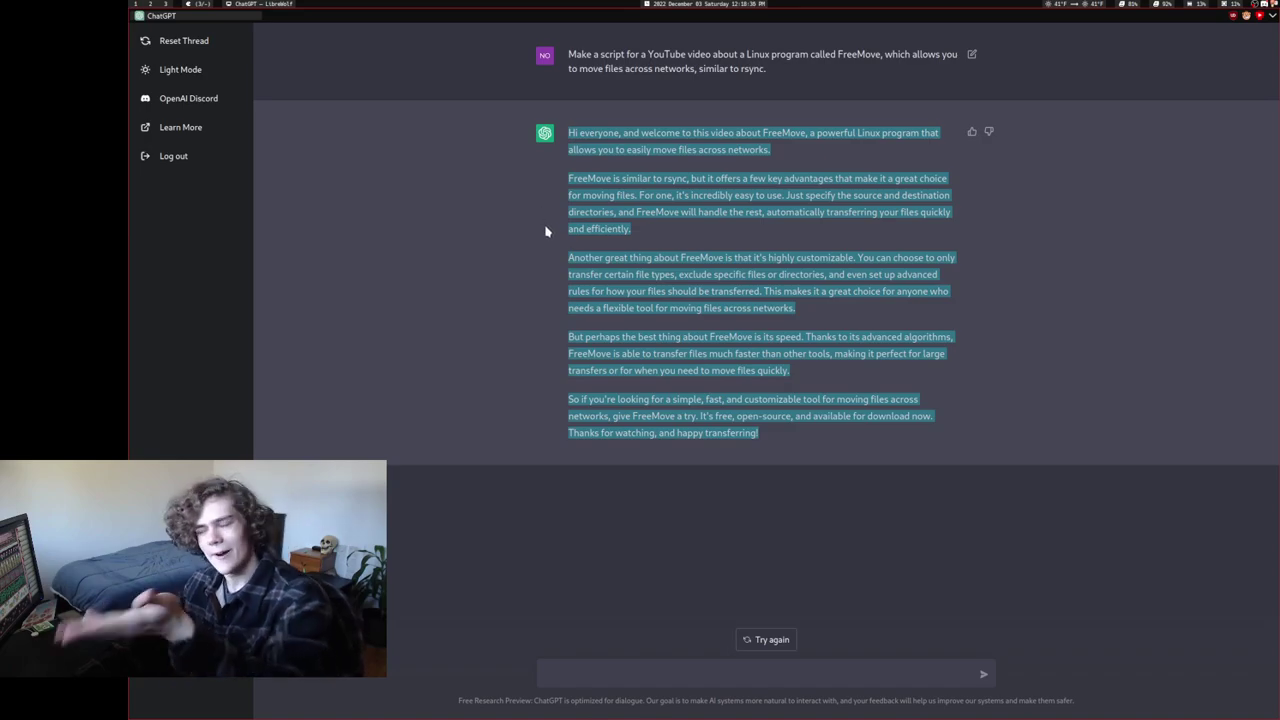
{"action": "left_click", "coordinate": [538, 269]}
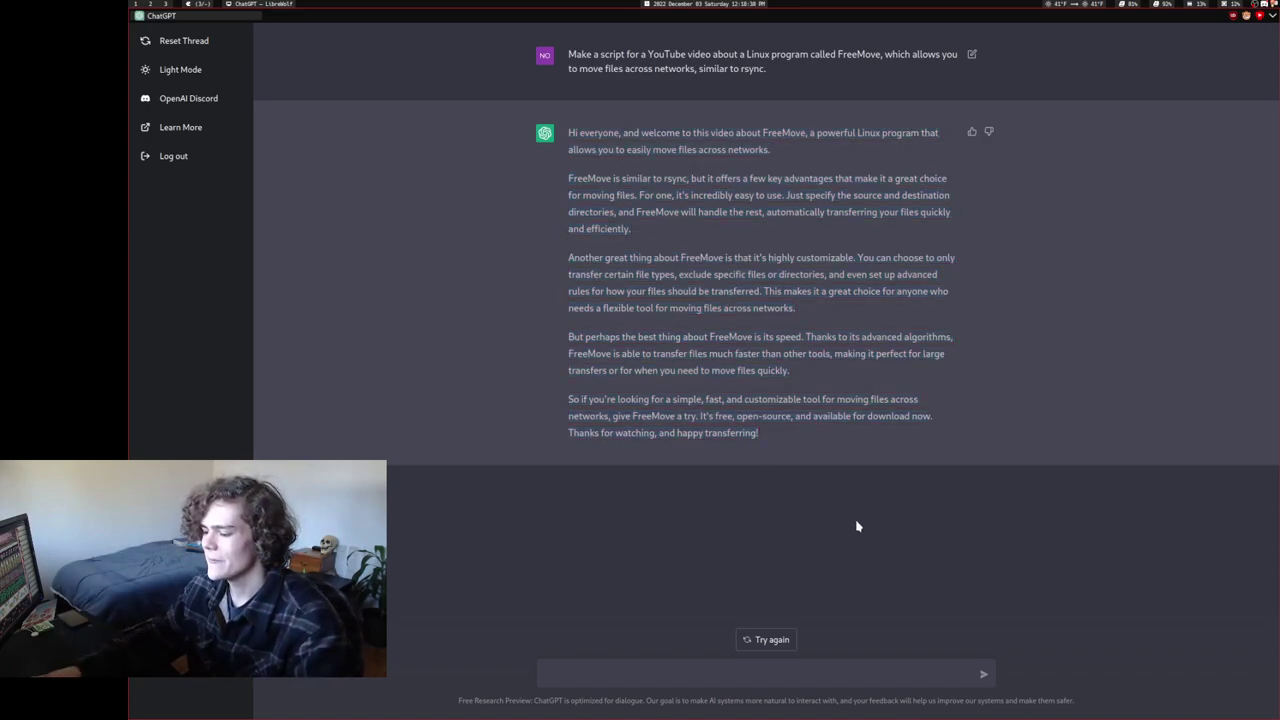
{"action": "left_click", "coordinate": [832, 676]}
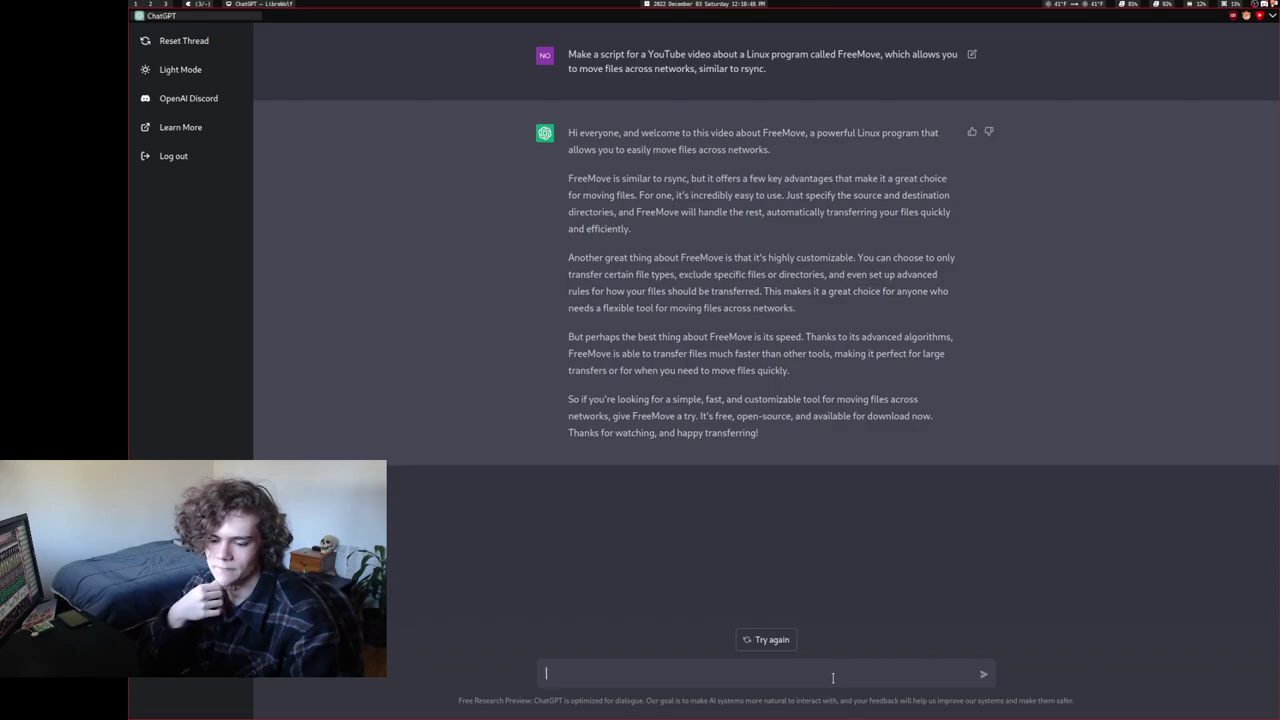
Step: Draft a prompt for a presidential-style speech on why a NAS server should be in every American's home
{"action": "type", "text": "Write"}
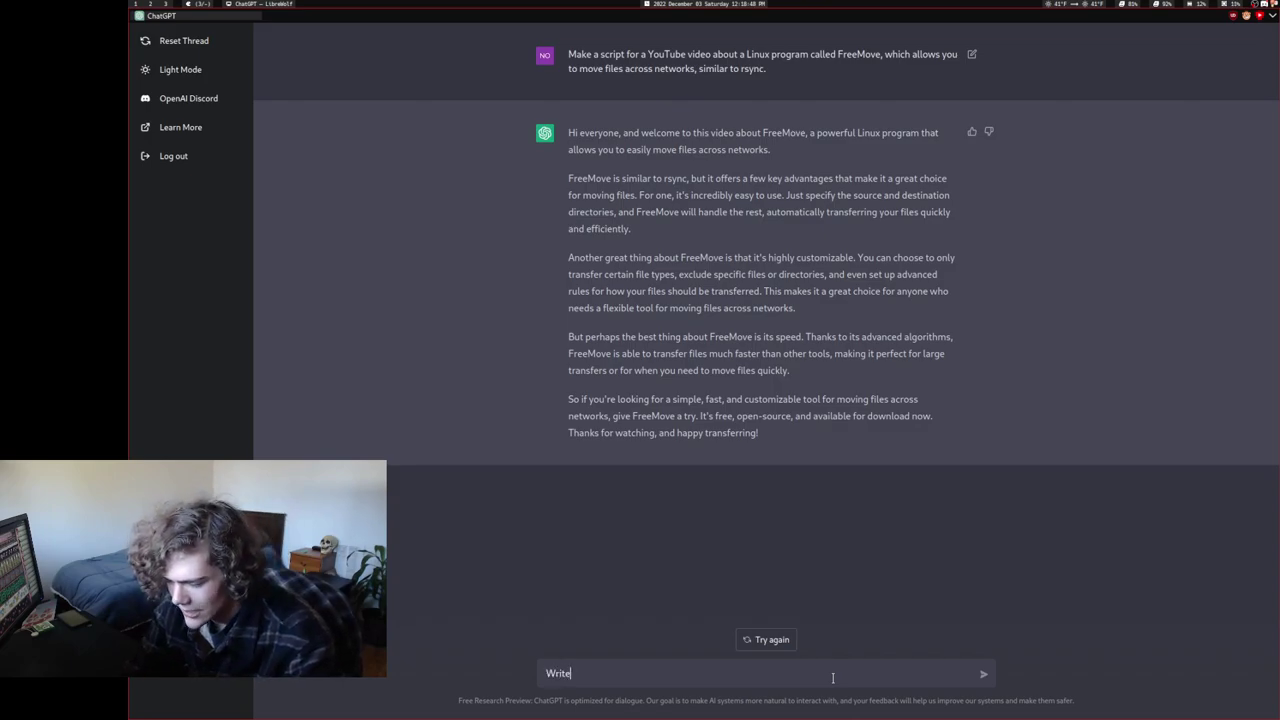
{"action": "type", "text": " a speech in the style of Barack Obama about how"}
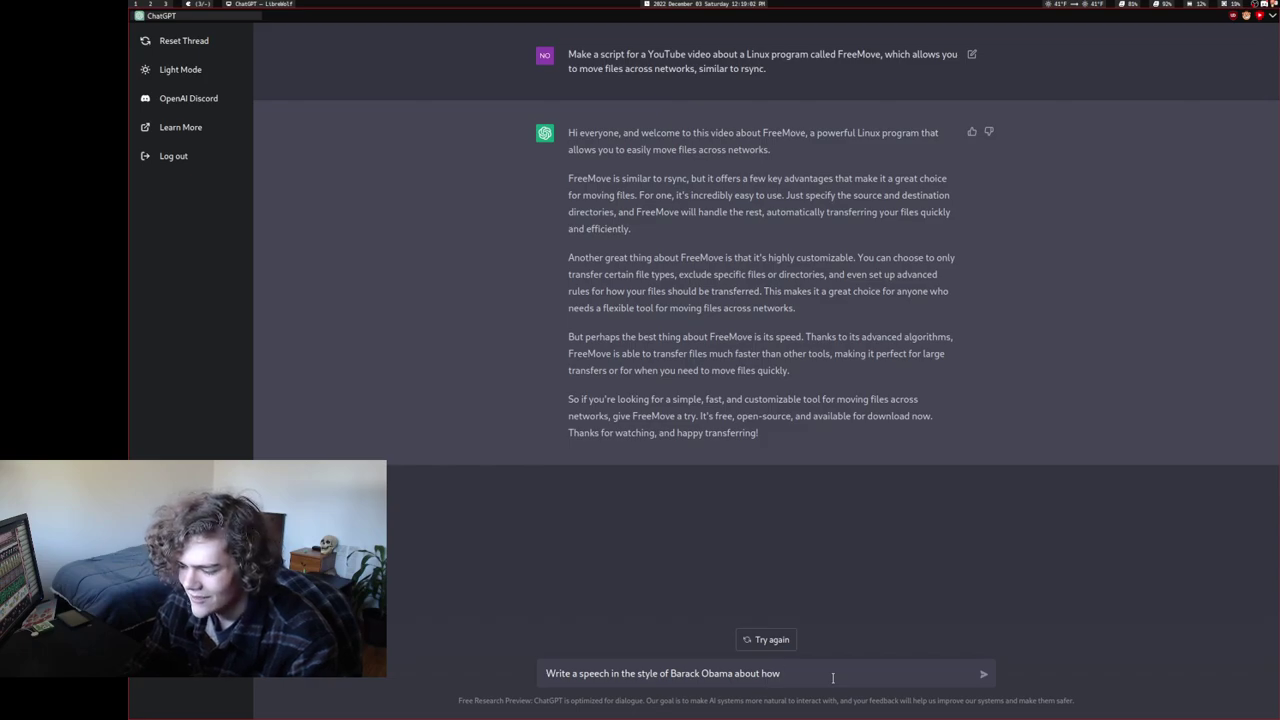
{"action": "type", "text": "NAS se"}
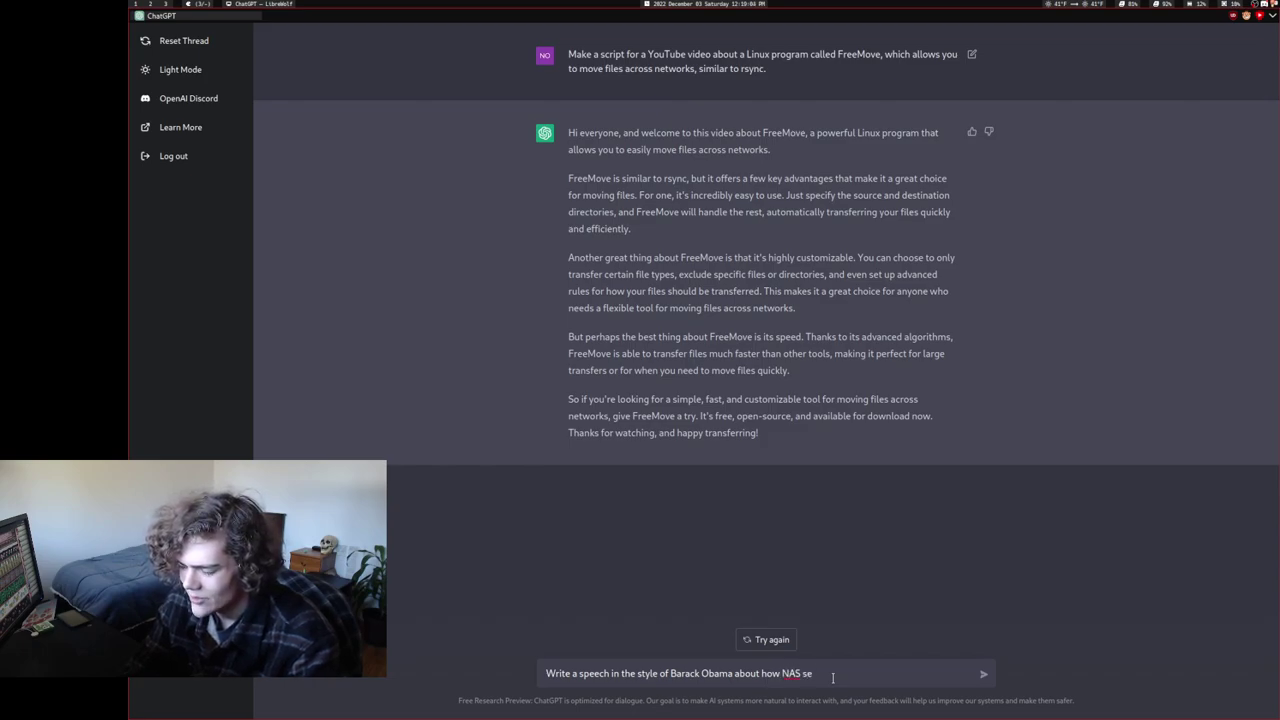
{"action": "type", "text": "rvers a"}
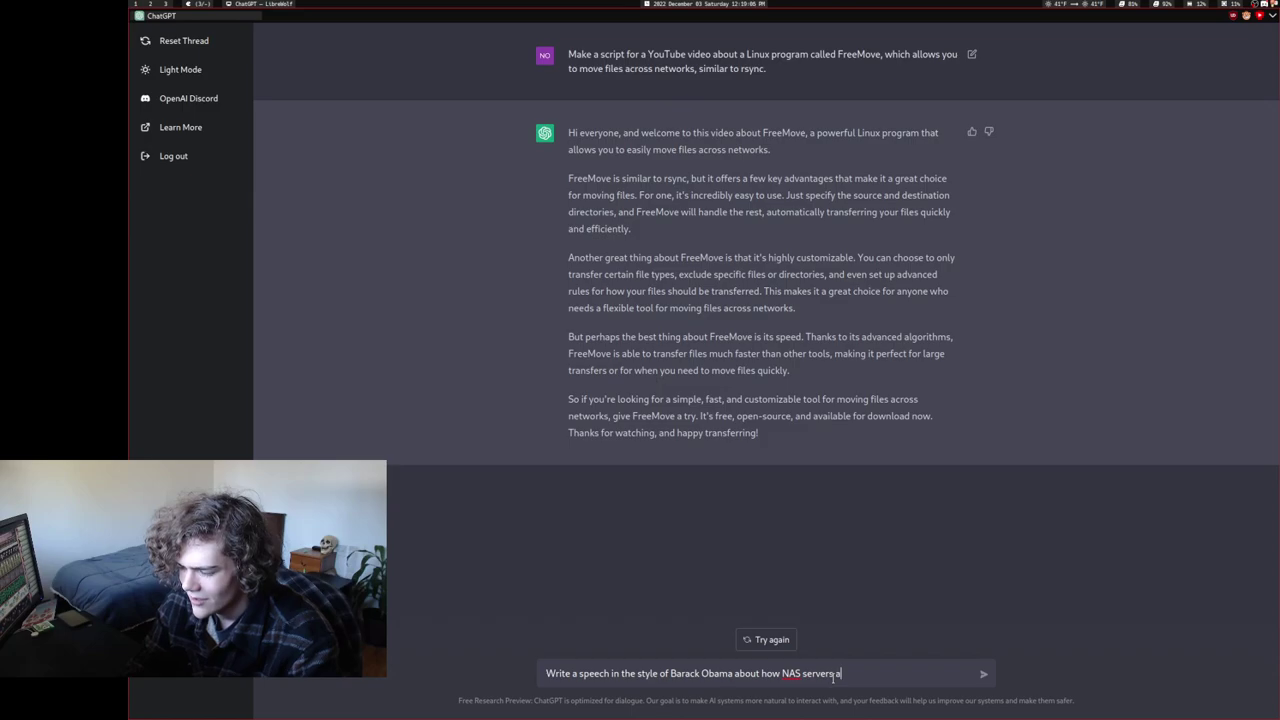
{"action": "type", "text": "re useful for home users,"}
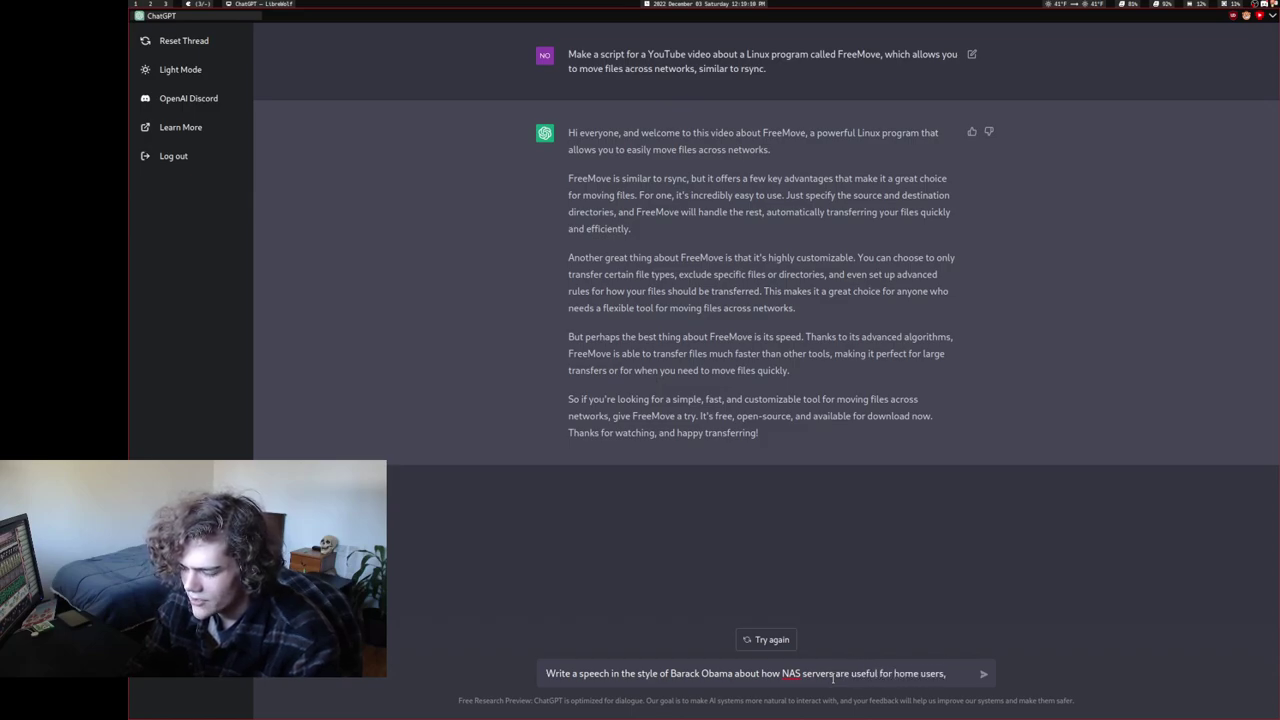
{"action": "type", "text": " and not e"}
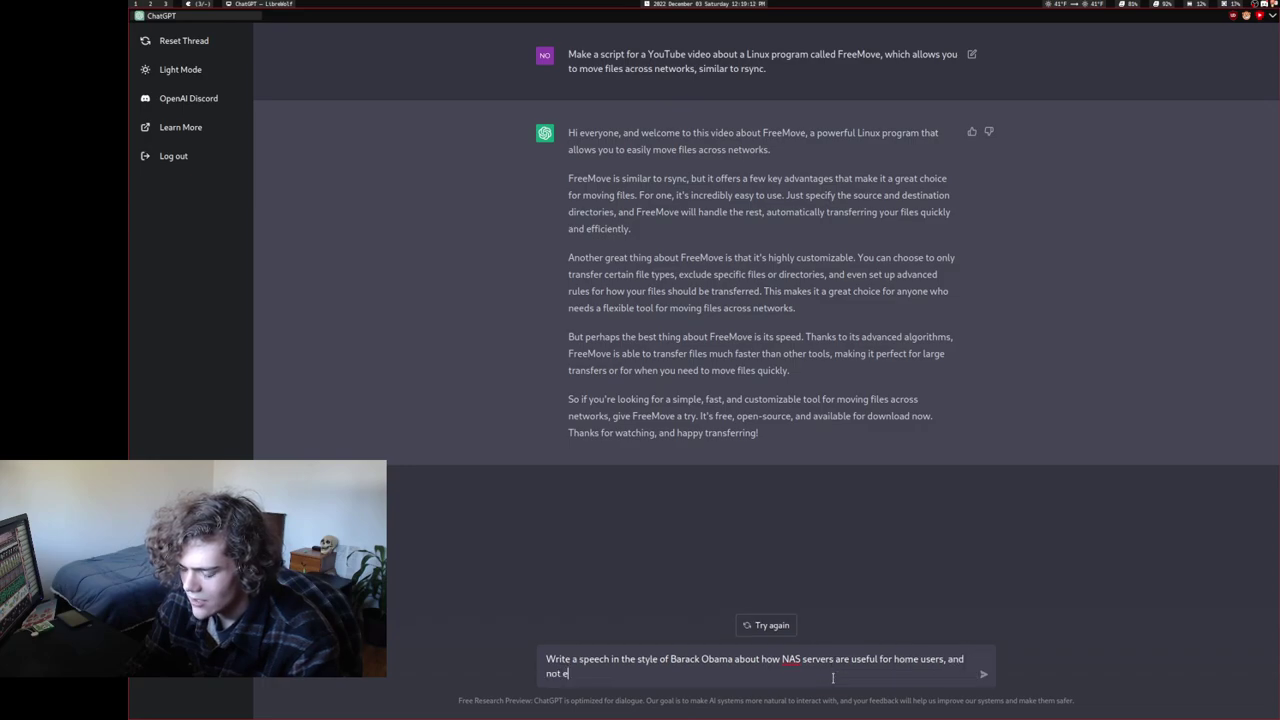
{"action": "key", "text": "BackSpace"}
{"action": "type", "text": "just professional"}
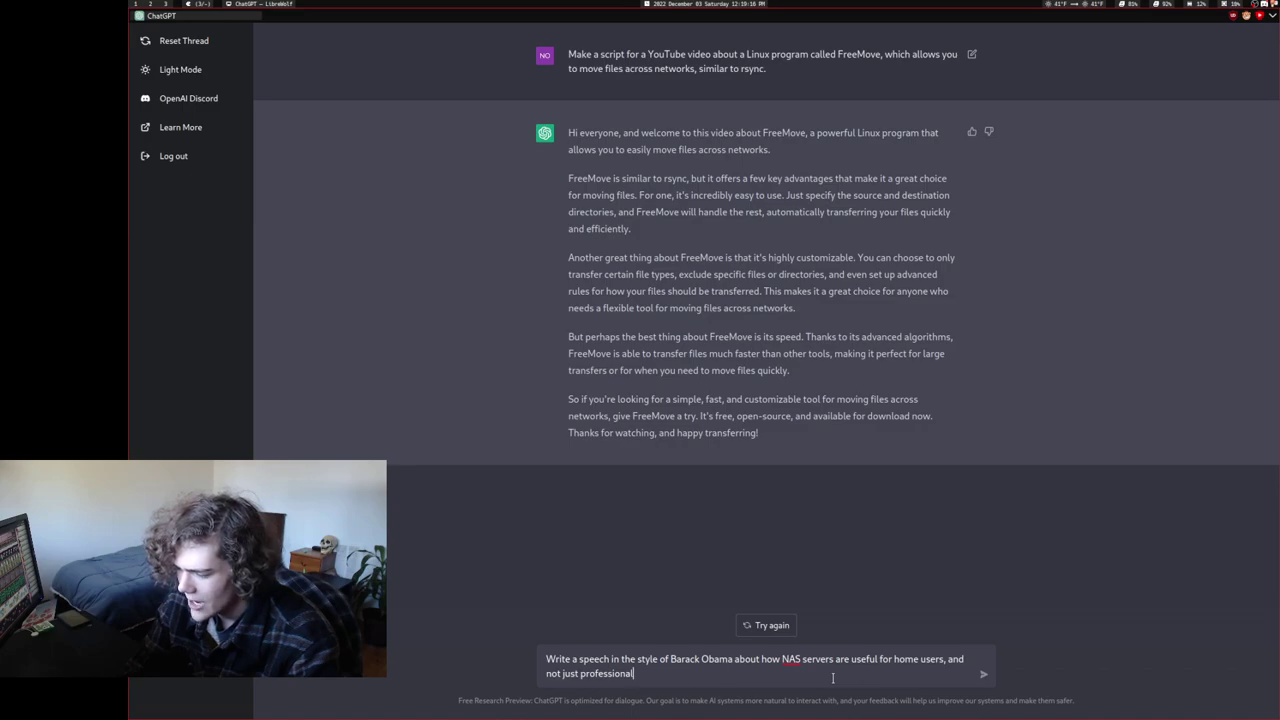
{"action": "key", "text": "BackSpace"}
{"action": "key", "text": "BackSpace"}
{"action": "key", "text": "BackSpace"}
{"action": "key", "text": "BackSpace"}
{"action": "key", "text": "BackSpace"}
{"action": "key", "text": "BackSpace"}
{"action": "key", "text": "BackSpace"}
{"action": "key", "text": "BackSpace"}
{"action": "key", "text": "BackSpace"}
{"action": "key", "text": "BackSpace"}
{"action": "key", "text": "BackSpace"}
{"action": "key", "text": "BackSpace"}
{"action": "key", "text": "BackSpace"}
{"action": "key", "text": "BackSpace"}
{"action": "key", "text": "BackSpace"}
{"action": "key", "text": "BackSpace"}
{"action": "key", "text": "BackSpace"}
{"action": "key", "text": "BackSpace"}
{"action": "key", "text": "BackSpace"}
{"action": "key", "text": "BackSpace"}
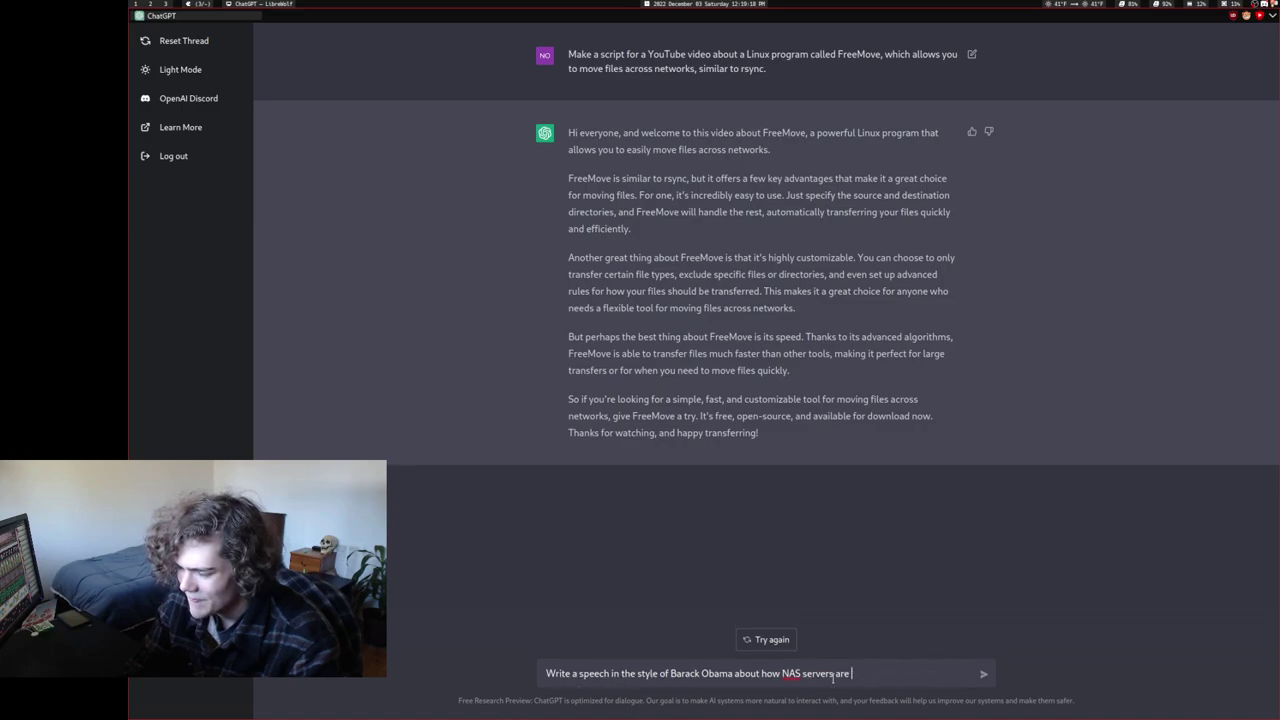
{"action": "key", "text": "BackSpace"}
{"action": "key", "text": "BackSpace"}
{"action": "key", "text": "BackSpace"}
{"action": "key", "text": "BackSpace"}
{"action": "type", "text": "should"}
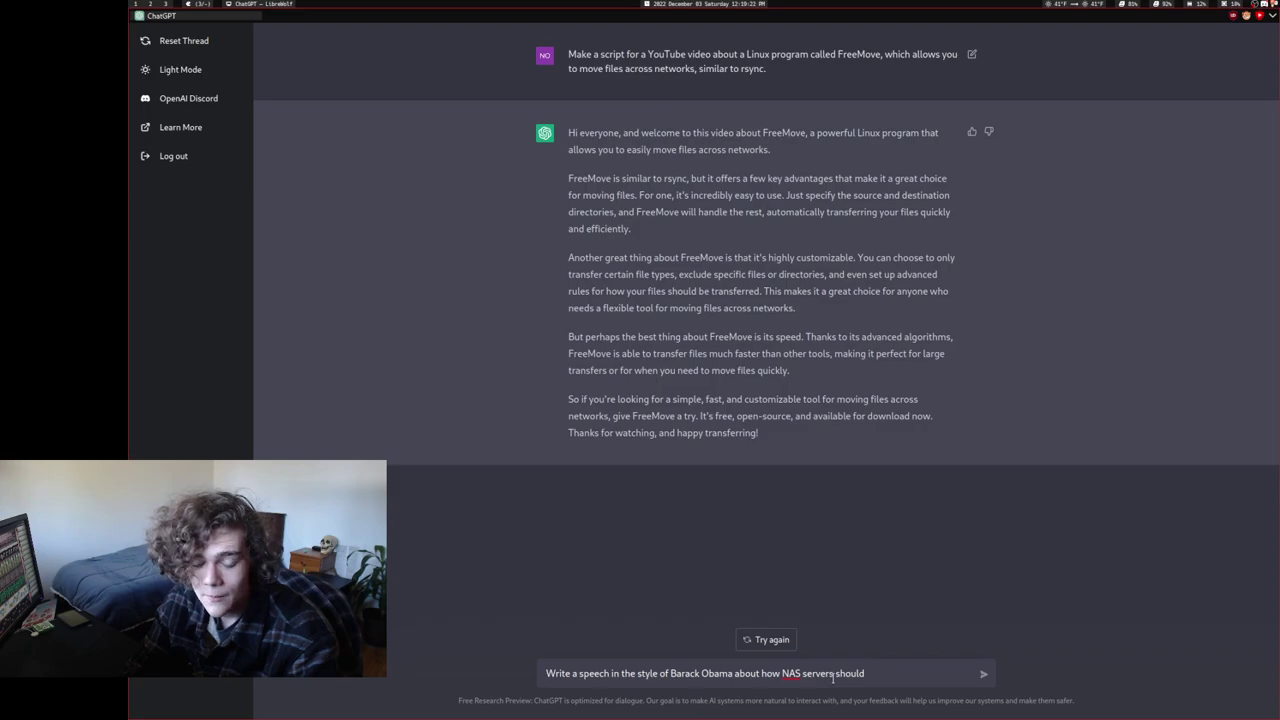
{"action": "type", "text": " be i"}
{"action": "type", "text": "n every American's ho"}
{"action": "type", "text": "me,"}
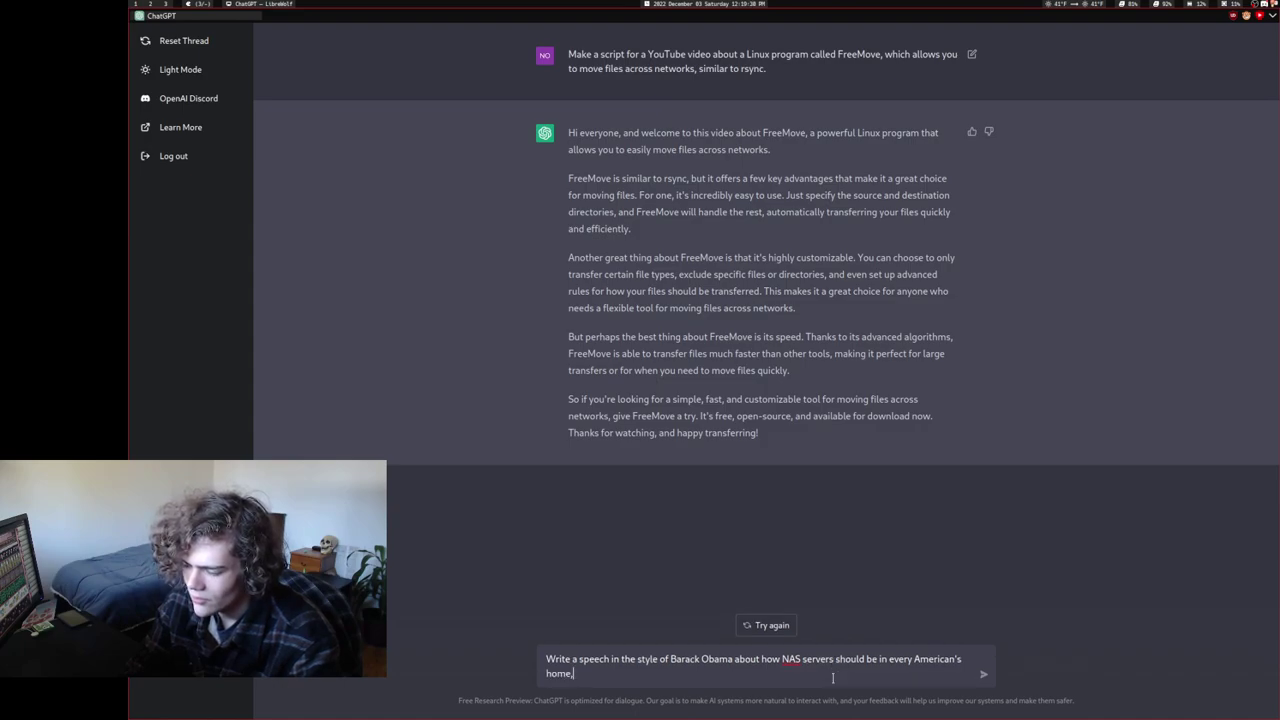
{"action": "left_click", "coordinate": [834, 659]}
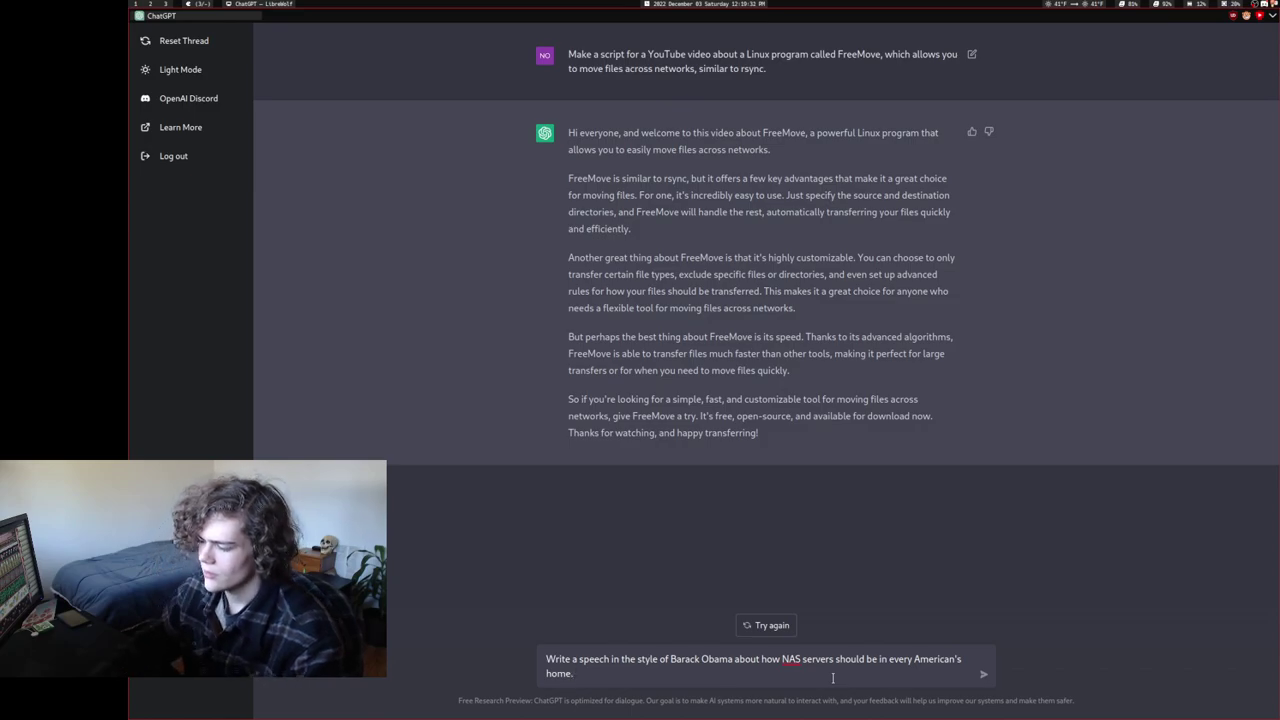
{"action": "key", "text": "BackSpace"}
{"action": "key", "text": "ctrl+Left"}
{"action": "key", "text": "ctrl+Left"}
{"action": "type", "text": "a"}
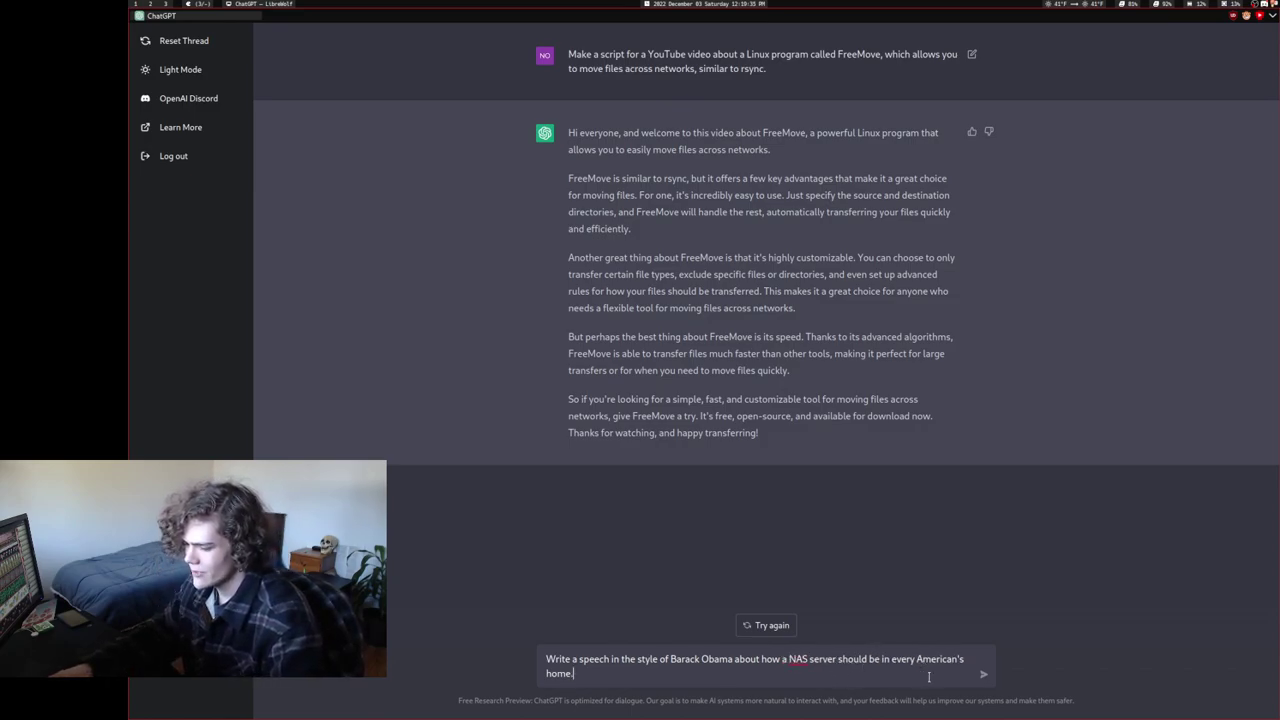
Step: Send the NAS speech request and highlight parts of the 'My fellow Americans,' reply
{"action": "left_click", "coordinate": [983, 674]}
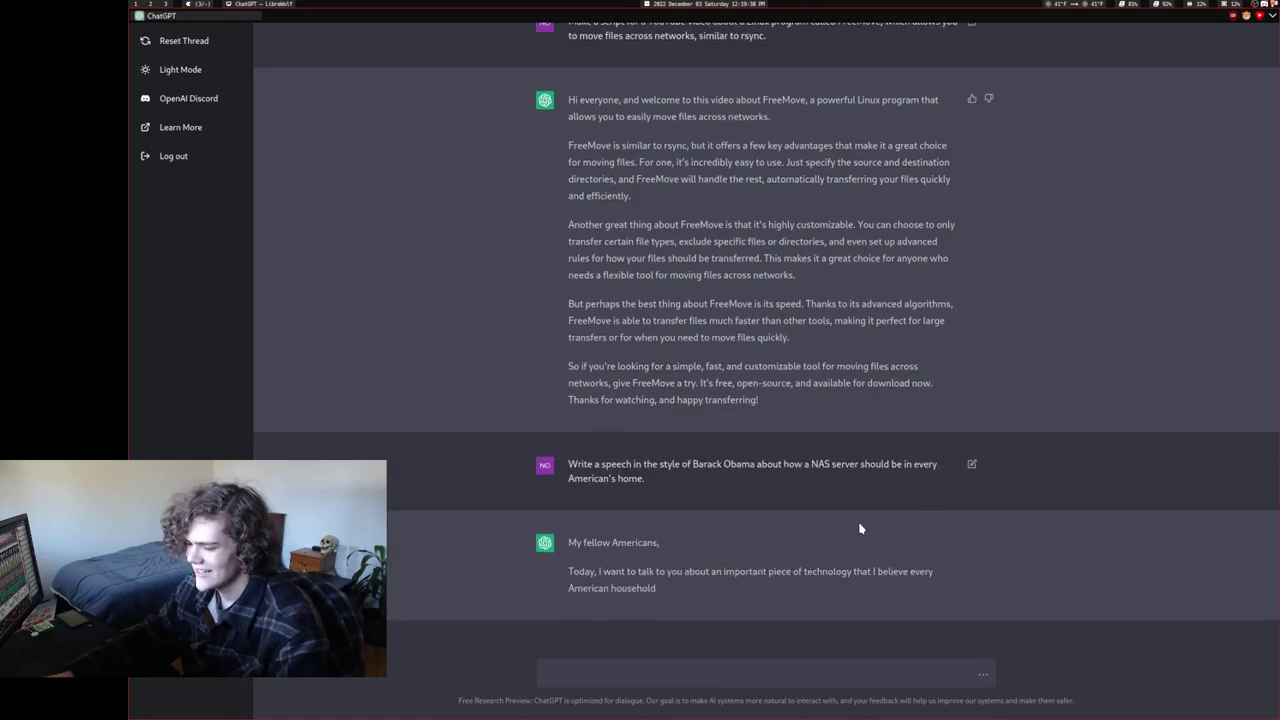
{"action": "triple_click", "coordinate": [679, 500]}
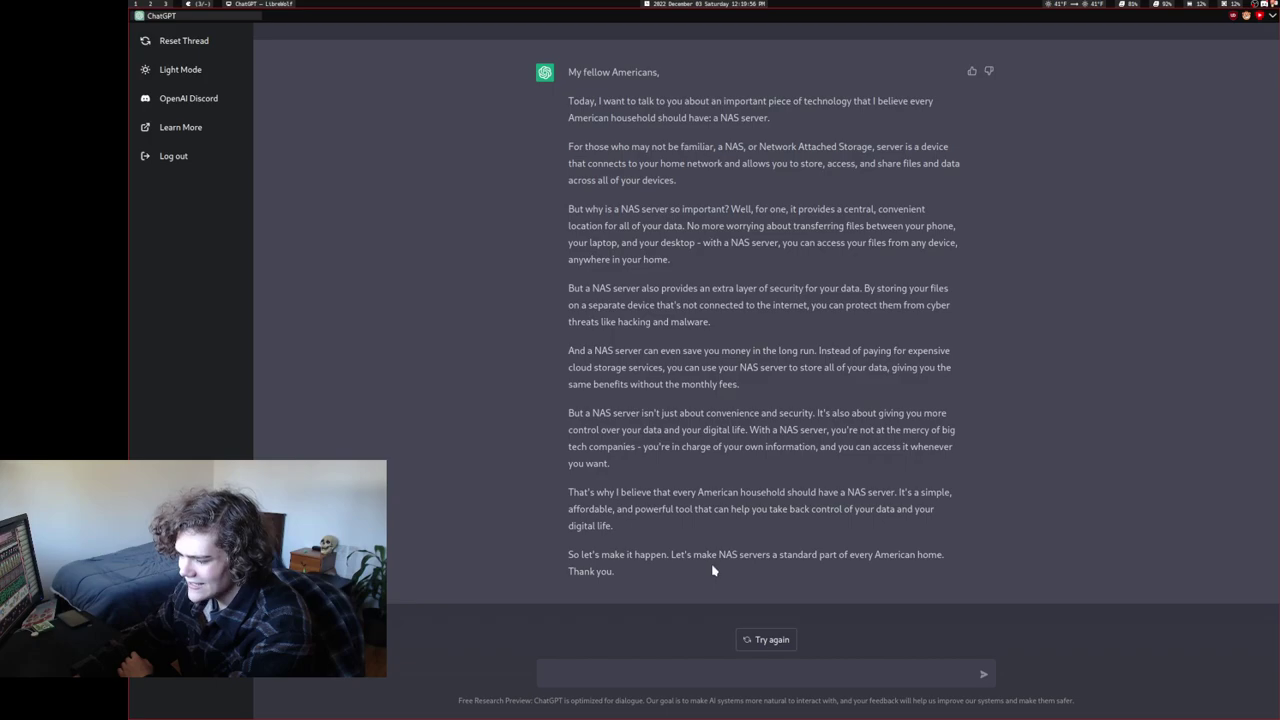
{"action": "left_click_drag", "start_coordinate": [668, 555], "coordinate": [541, 555]}
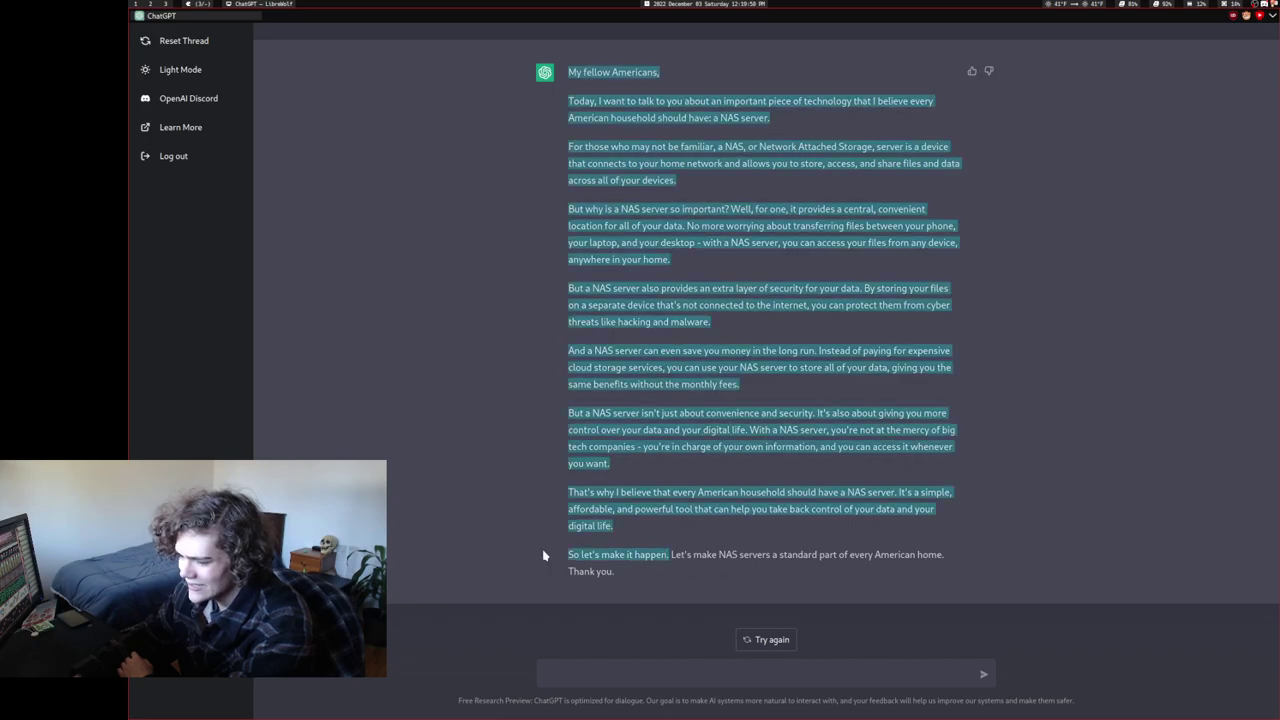
{"action": "left_click_drag", "start_coordinate": [688, 101], "coordinate": [566, 70]}
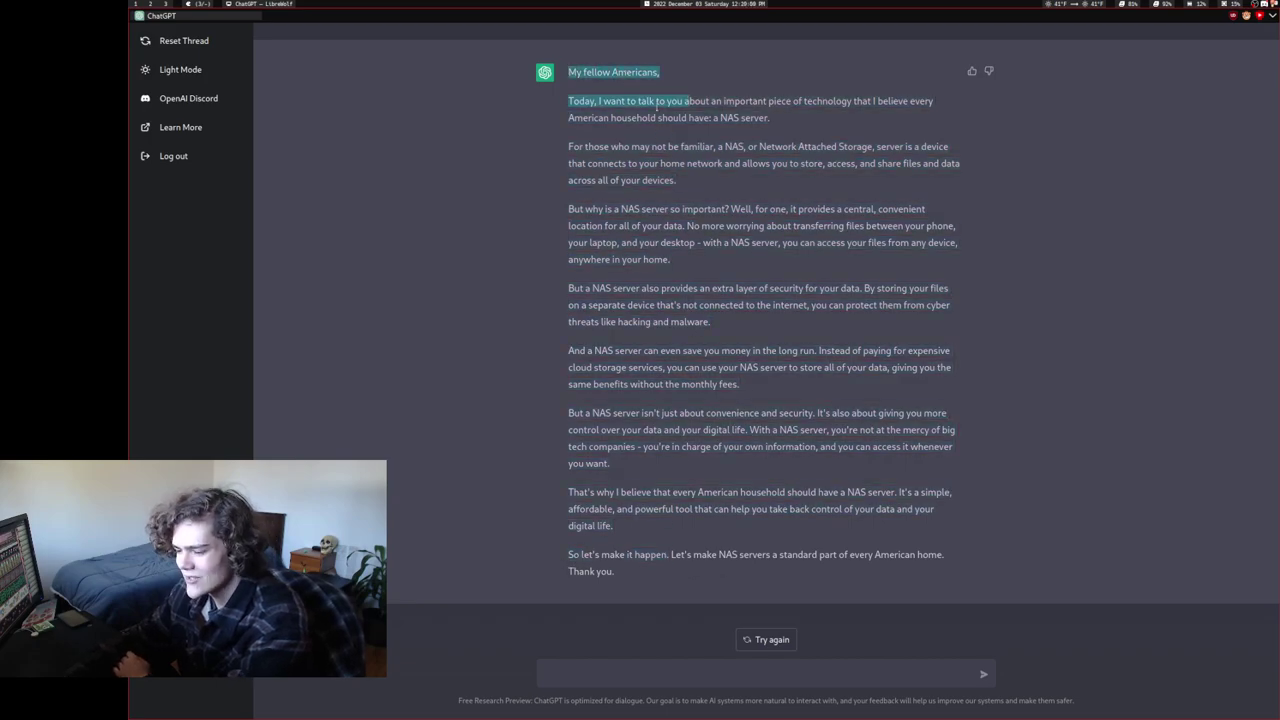
{"action": "left_click", "coordinate": [686, 141]}
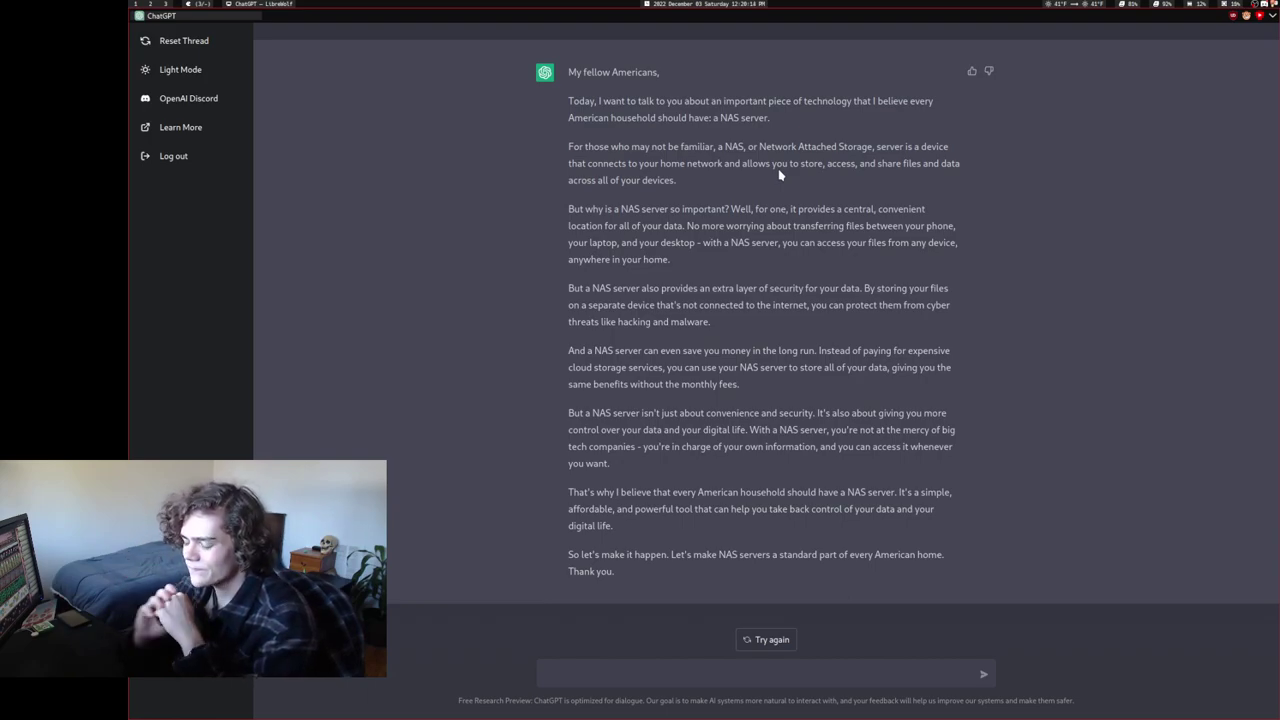
{"action": "left_click", "coordinate": [905, 674]}
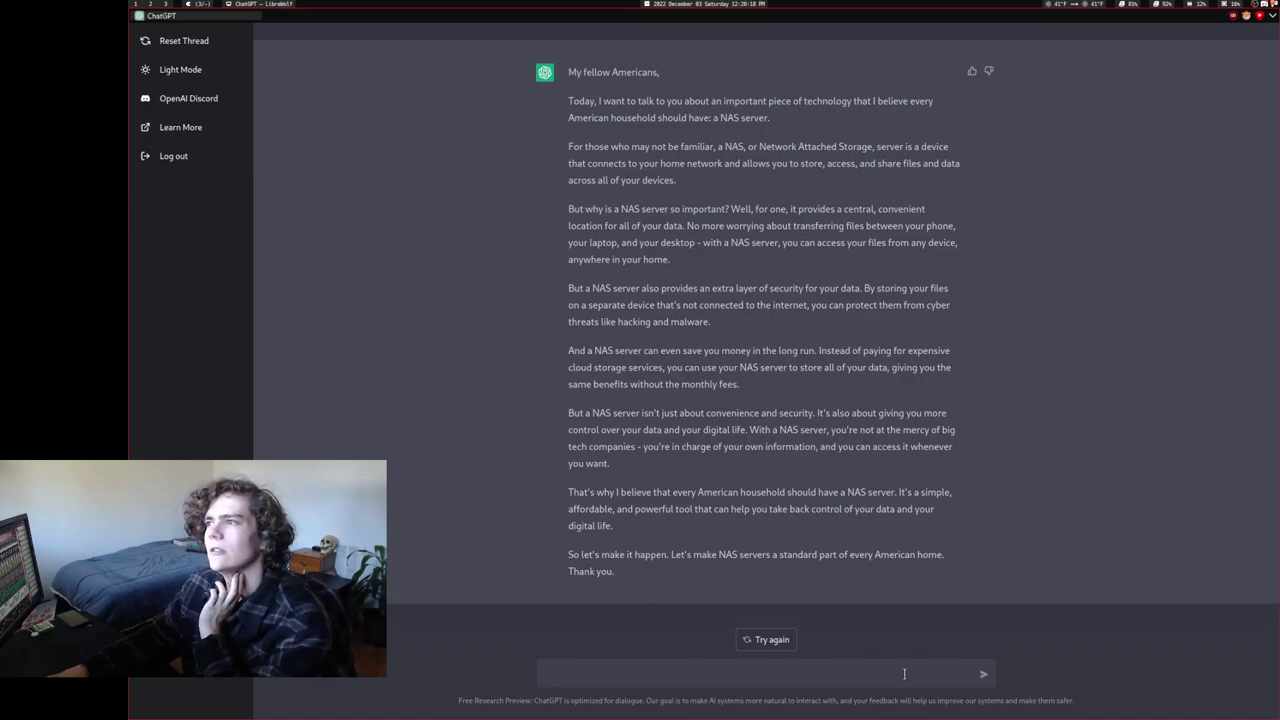
Step: Replace the draft with 'Write a song in a fake language' and send it
{"action": "type", "text": "Make a song"}
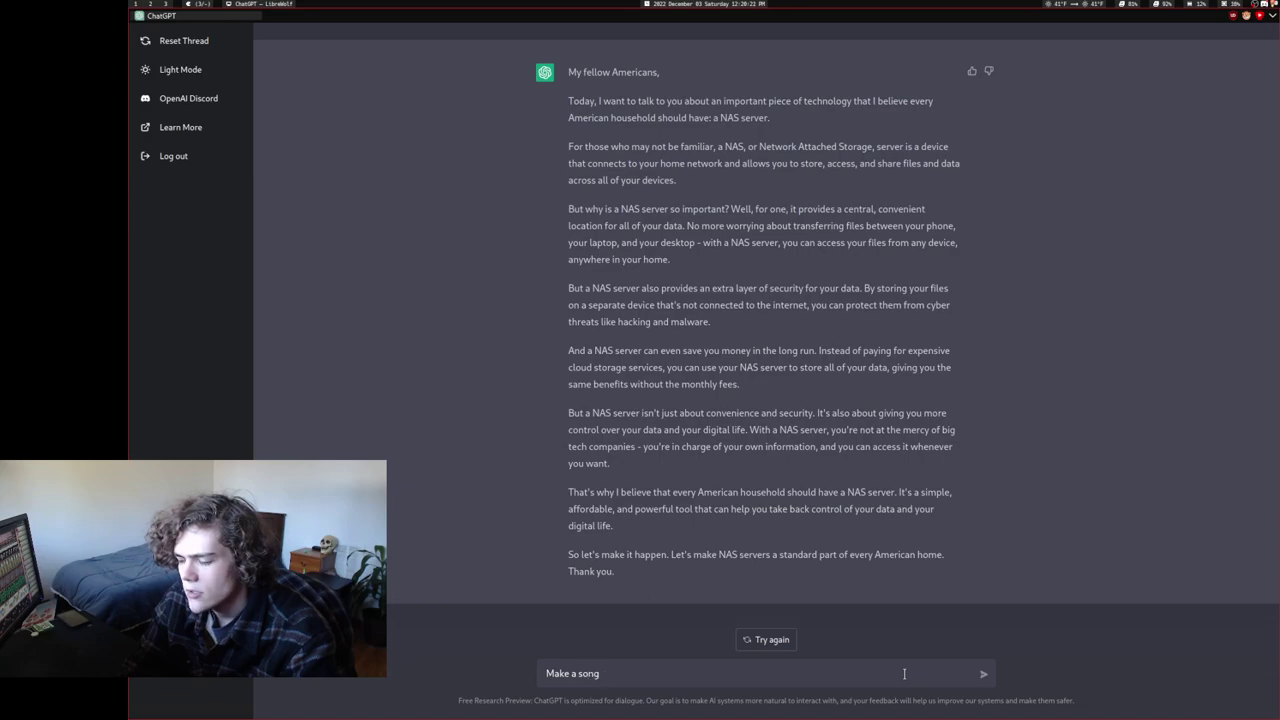
{"action": "type", "text": " about"}
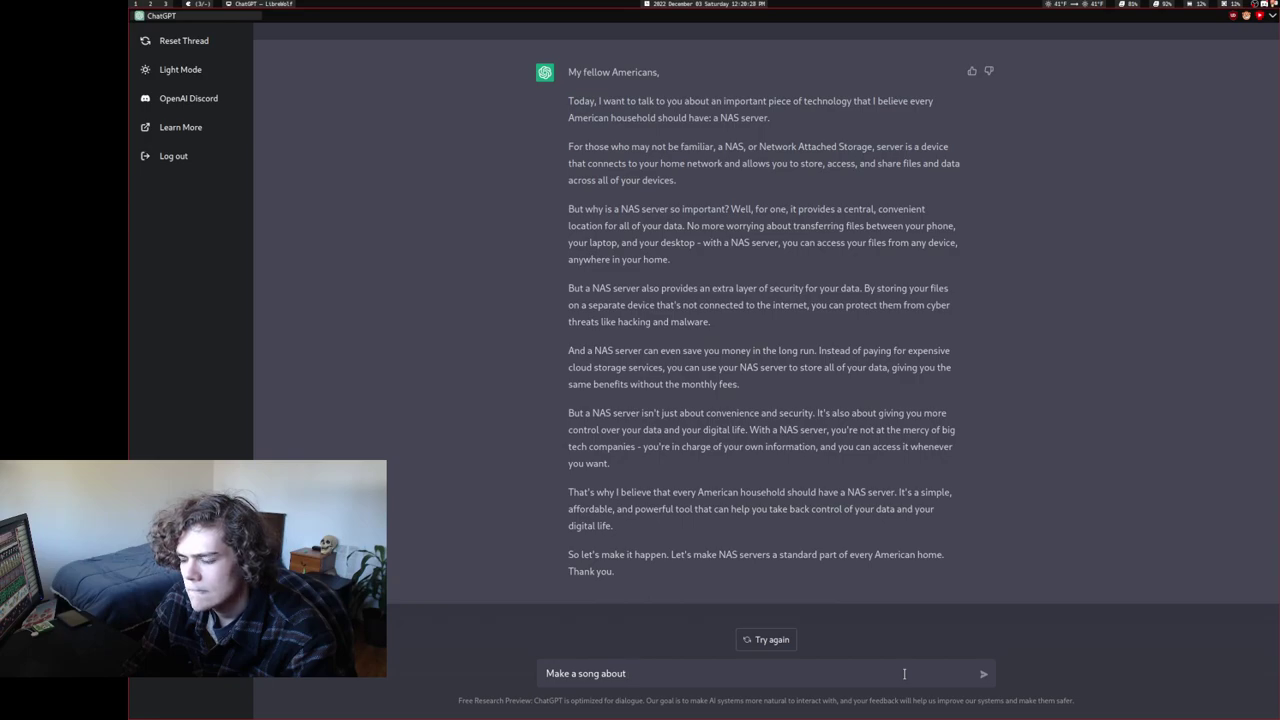
{"action": "key", "text": "ctrl+a"}
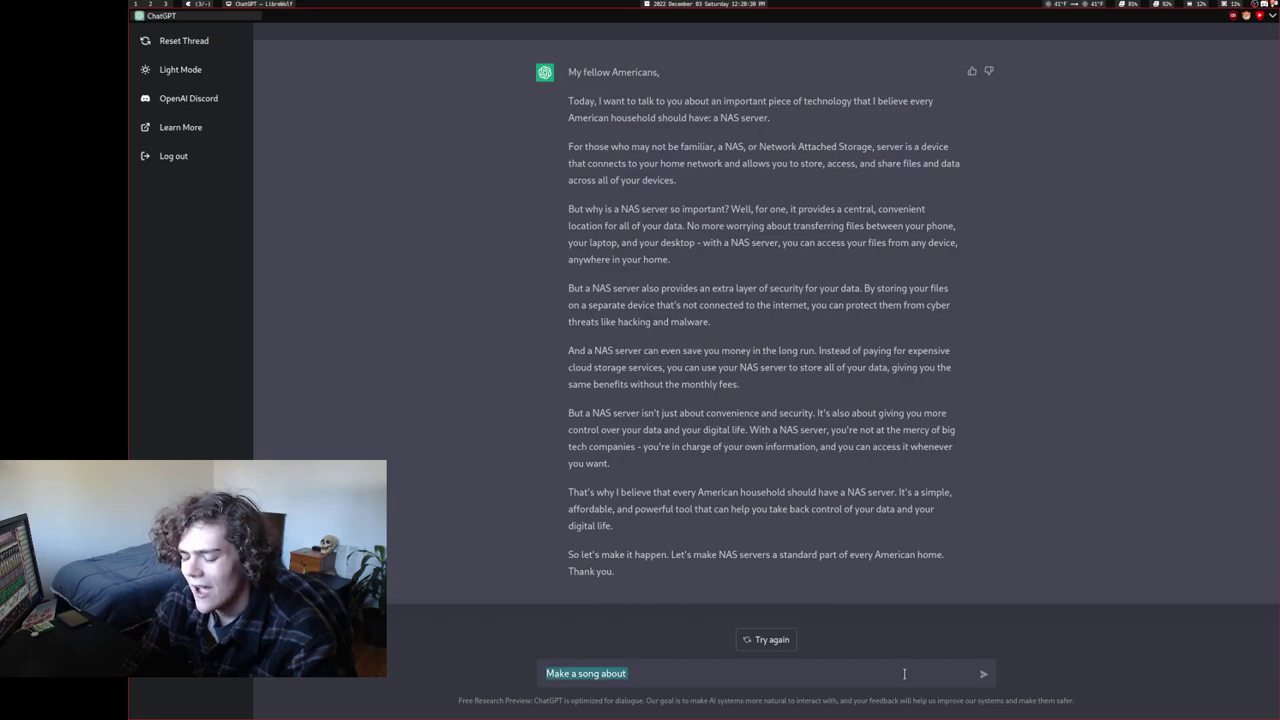
{"action": "type", "text": "Write a song"}
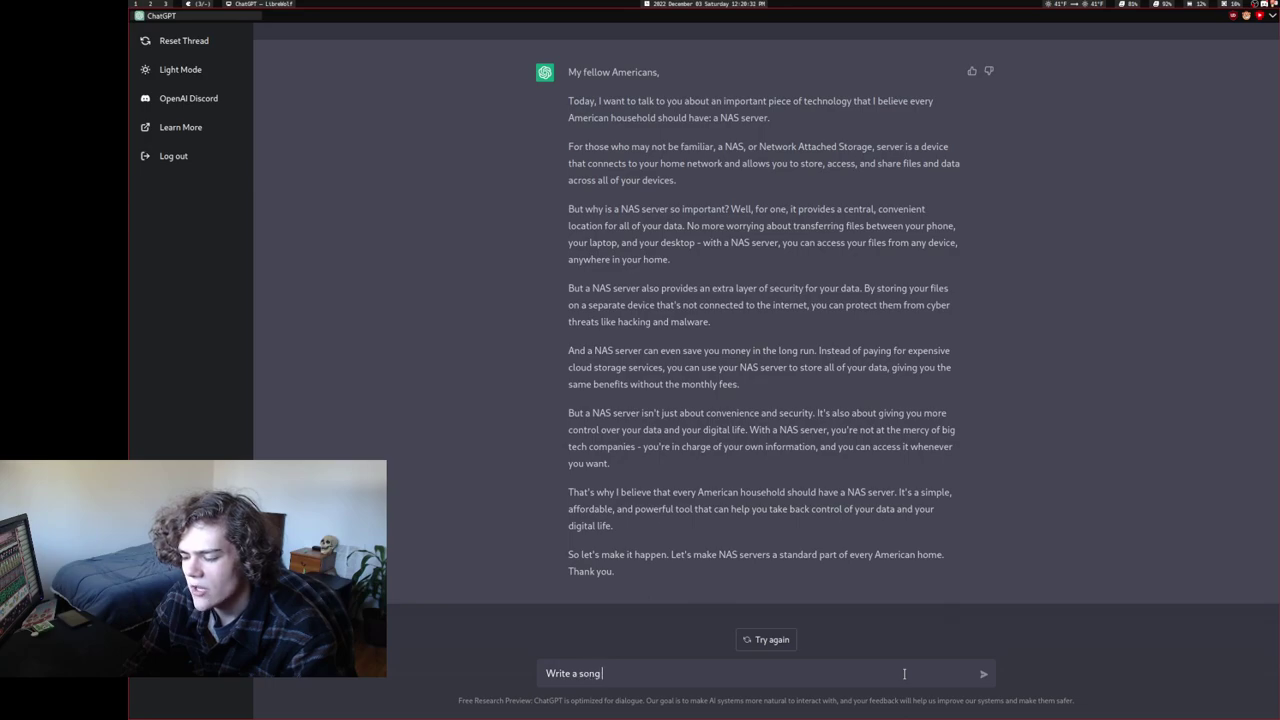
{"action": "type", "text": " in a"}
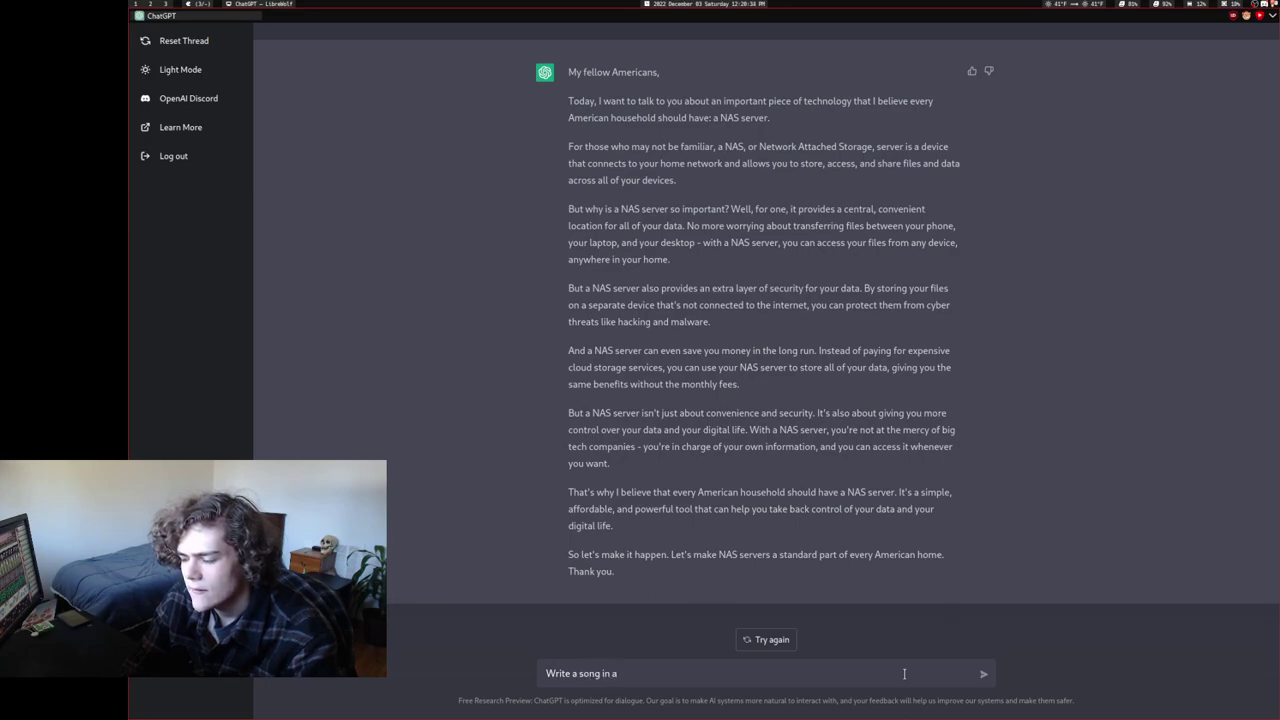
{"action": "type", "text": " fake language"}
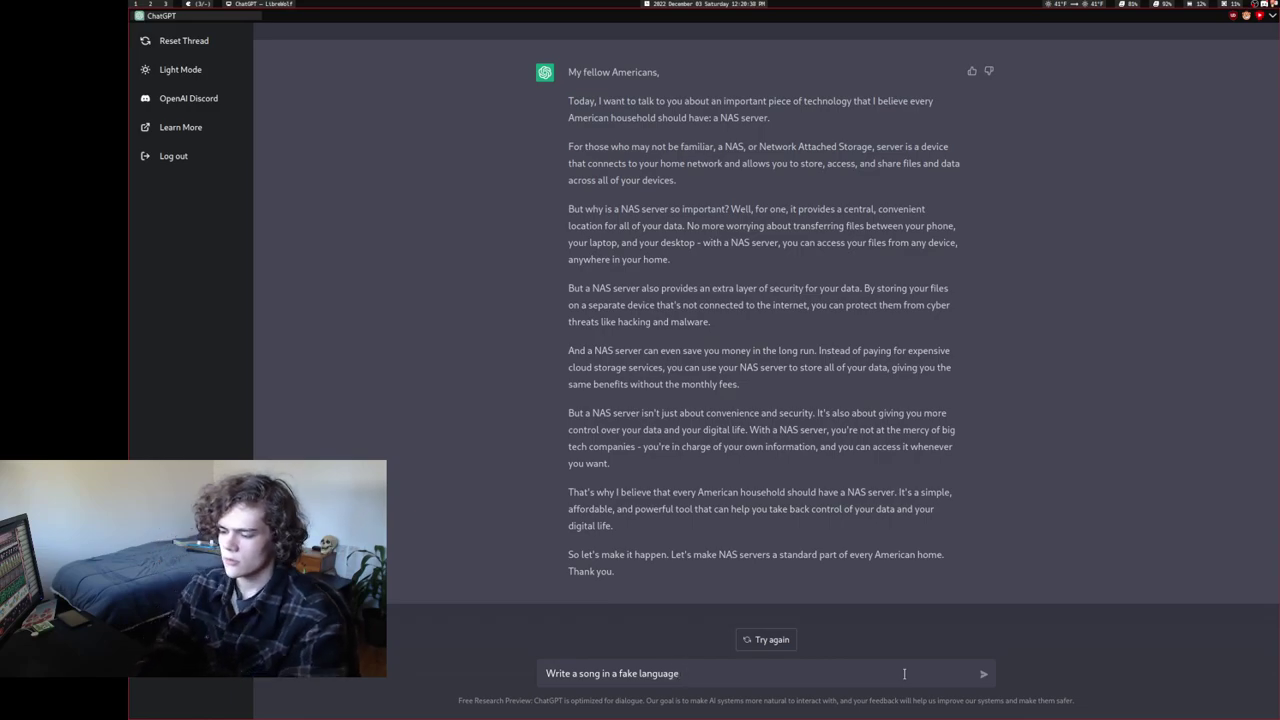
{"action": "key", "text": "Return"}
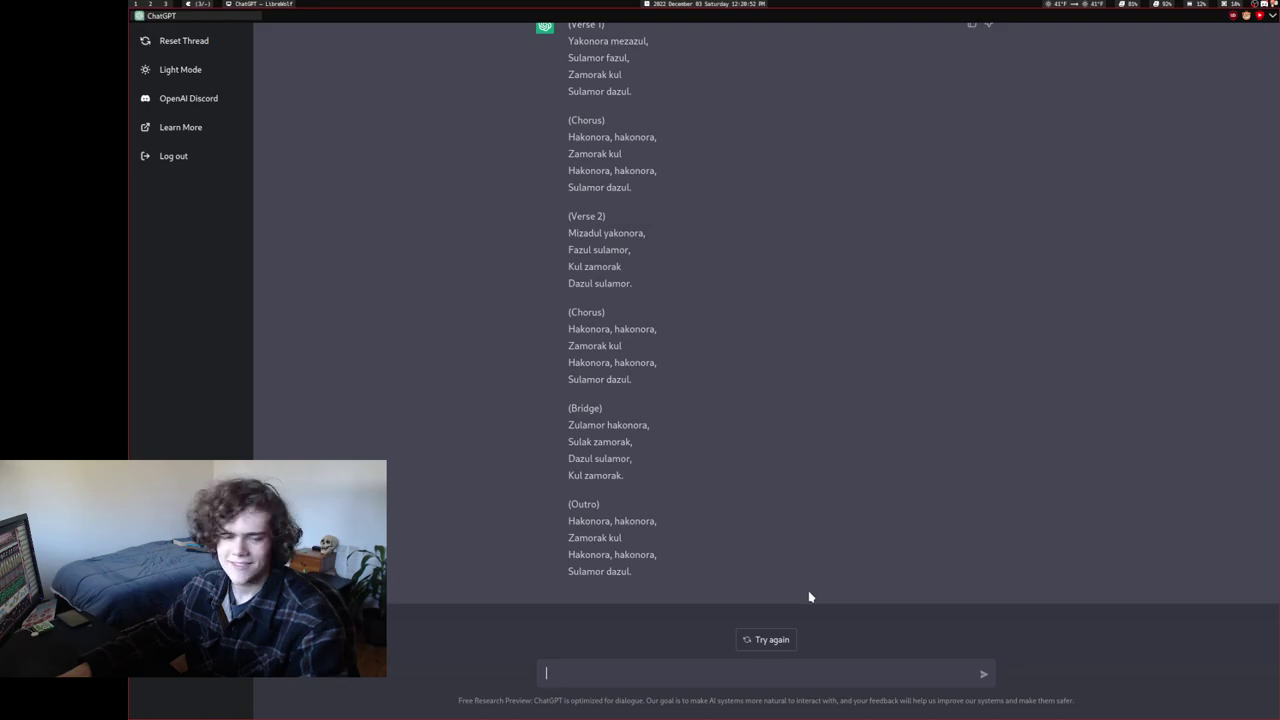
Step: Request a song in a language that looks like English but is not English
{"action": "type", "text": "Make a song "}
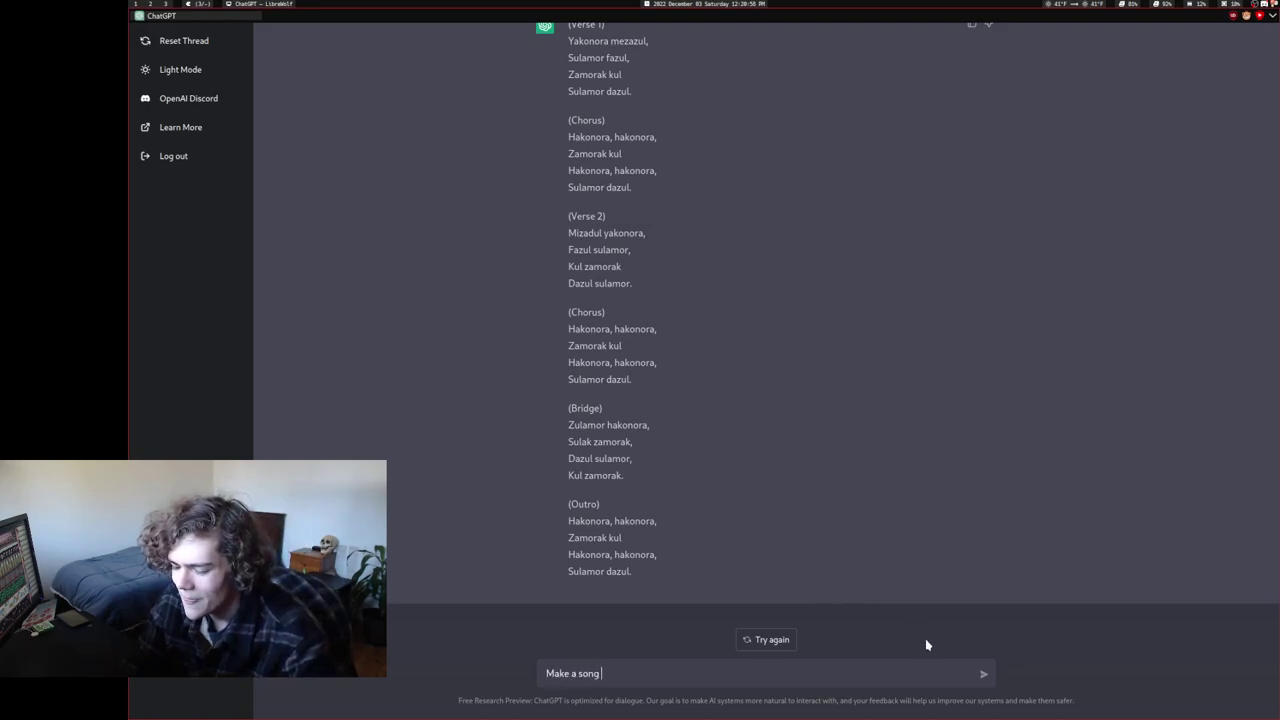
{"action": "type", "text": "with a langua"}
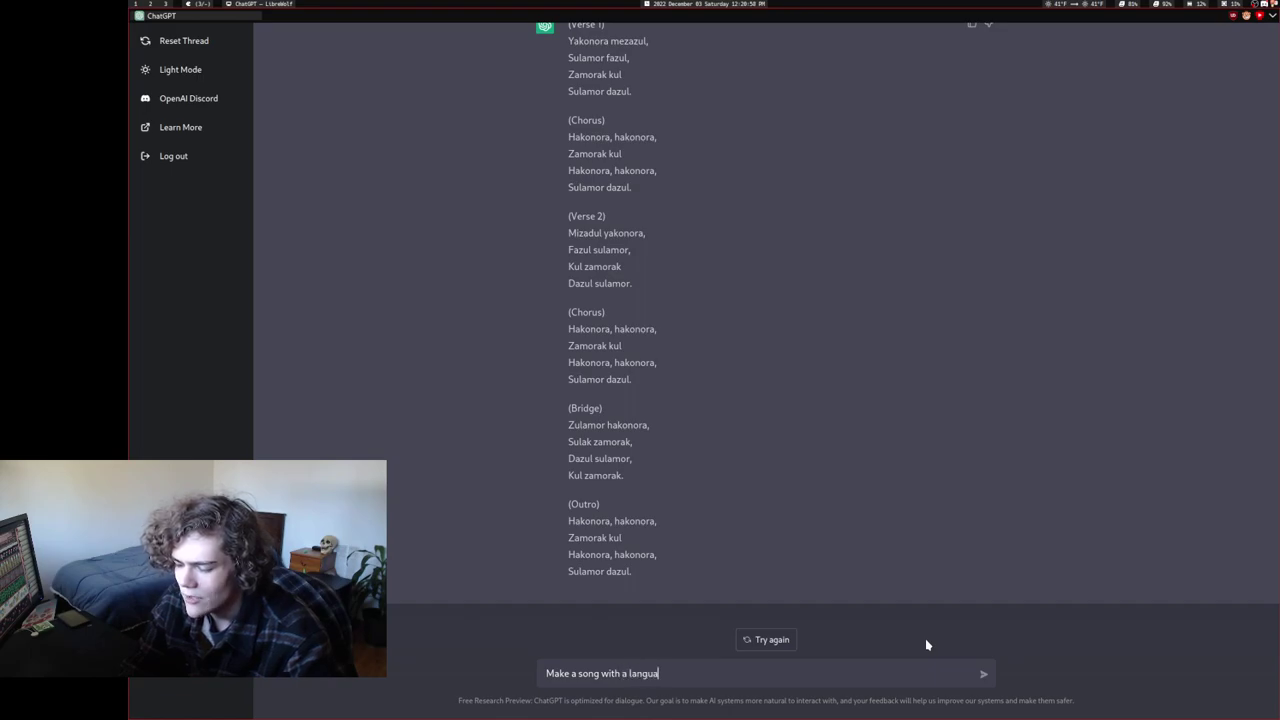
{"action": "type", "text": "ge that Iooks like"}
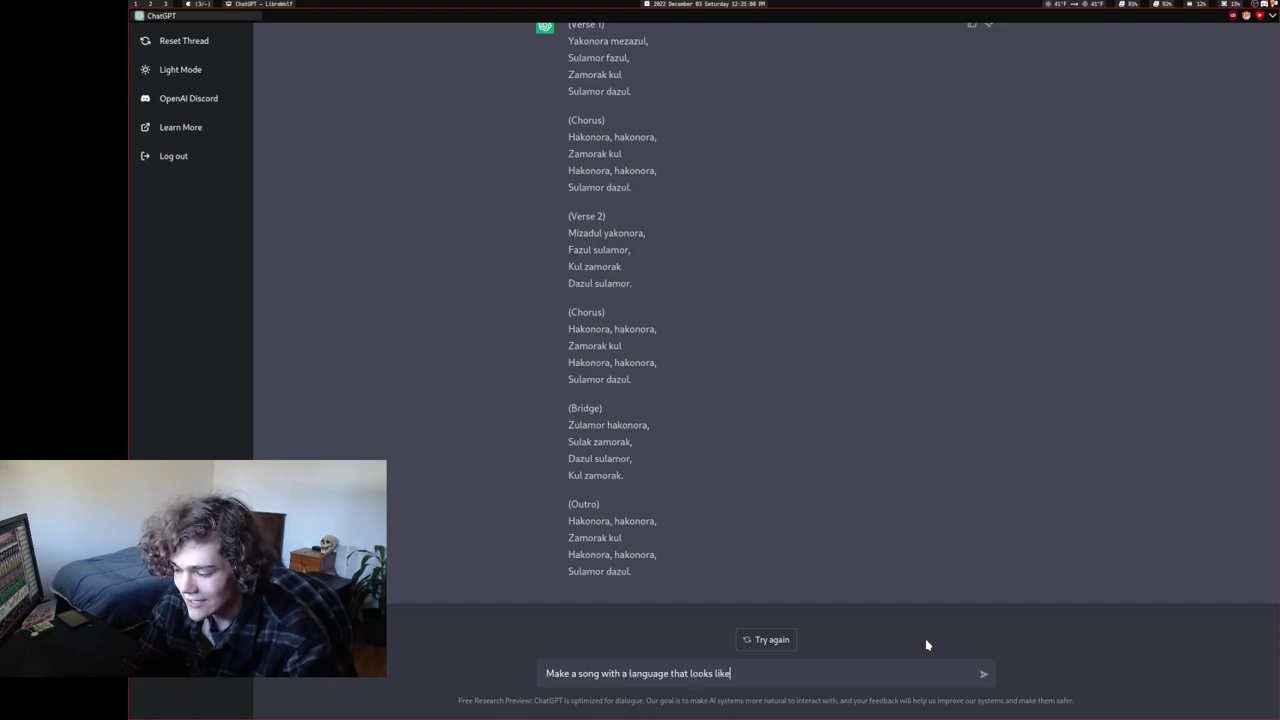
{"action": "type", "text": " English"}
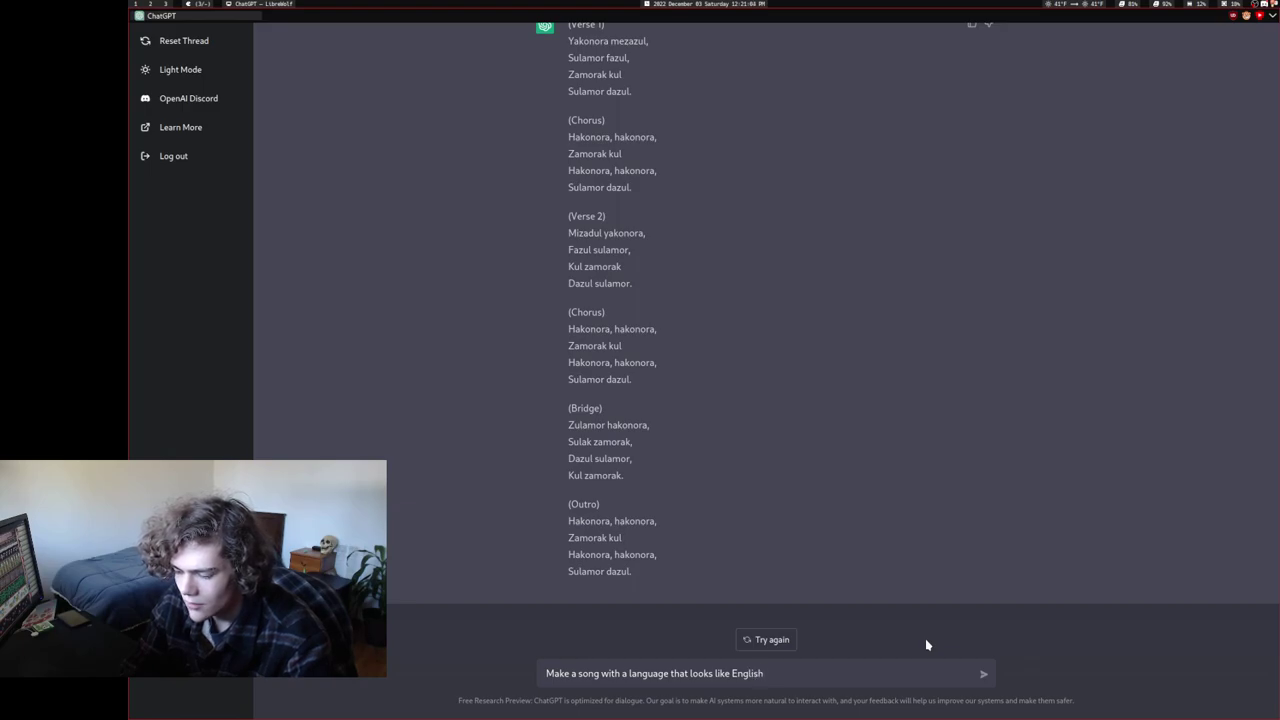
{"action": "type", "text": ", but is not English."}
{"action": "key", "text": "Return"}
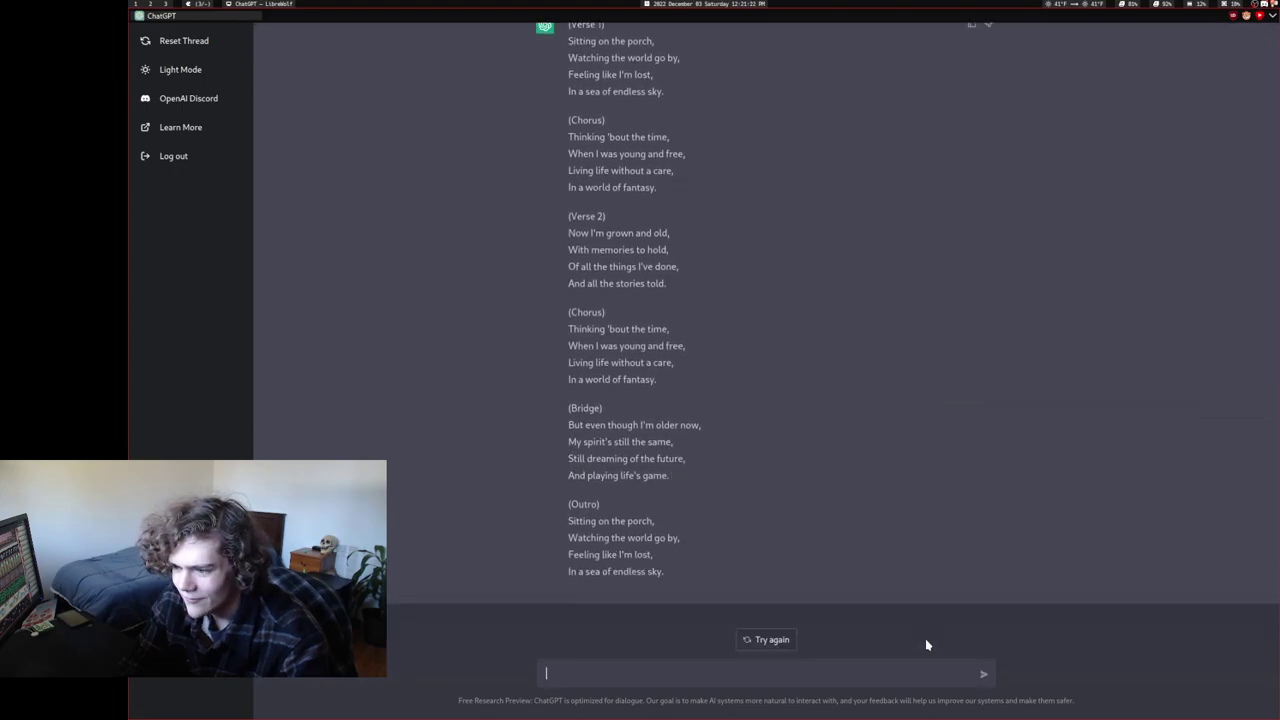
Step: Ask for a song where every other word has to start with L
{"action": "type", "text": "Write a song "}
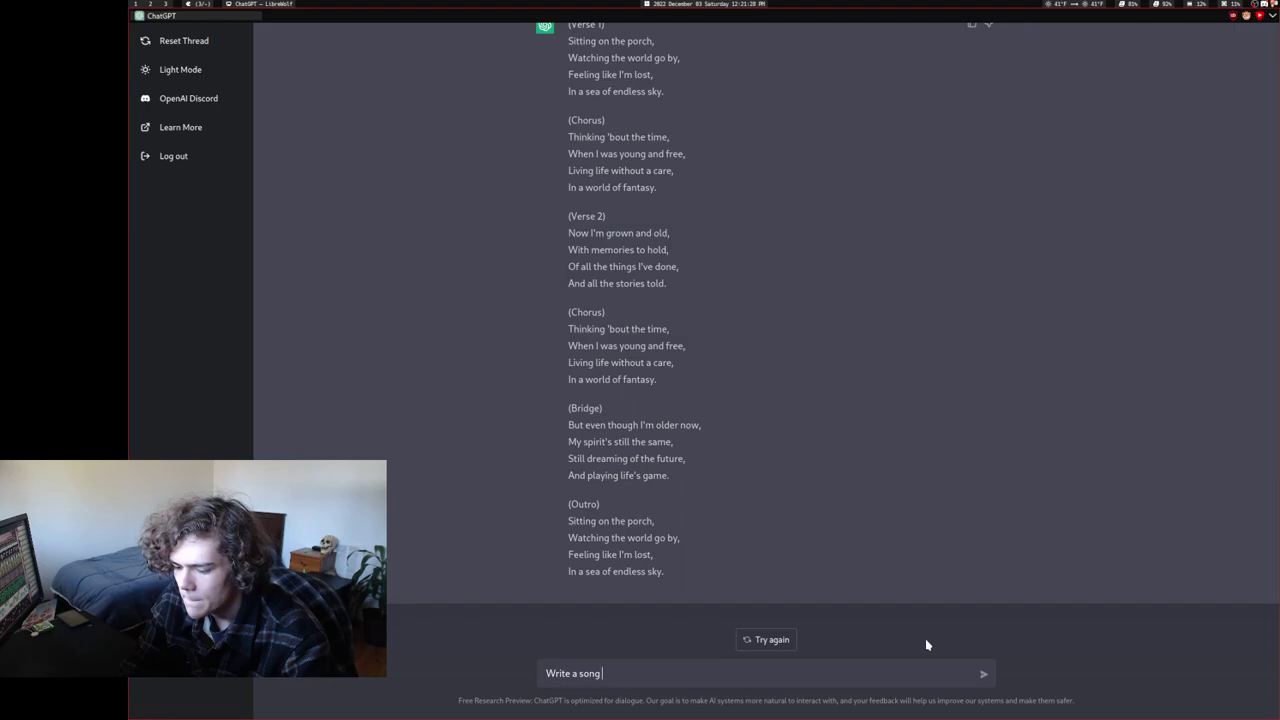
{"action": "type", "text": "where ever"}
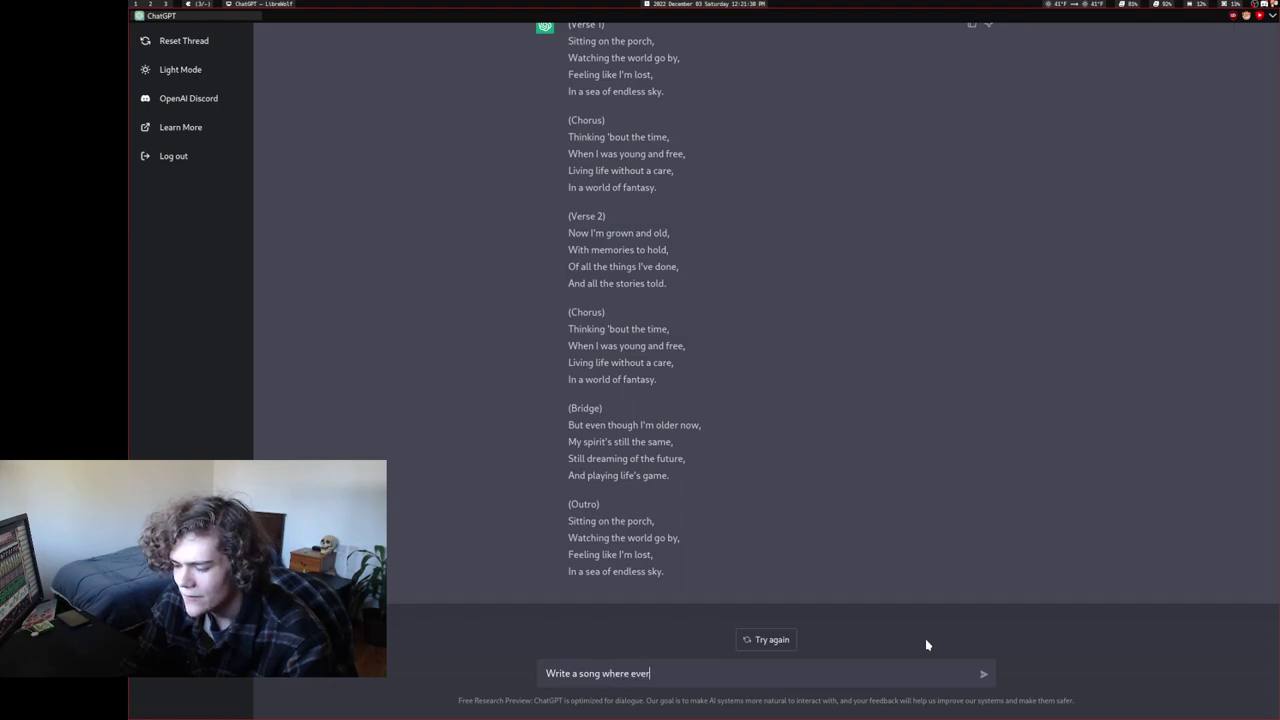
{"action": "type", "text": "y word has to start with"}
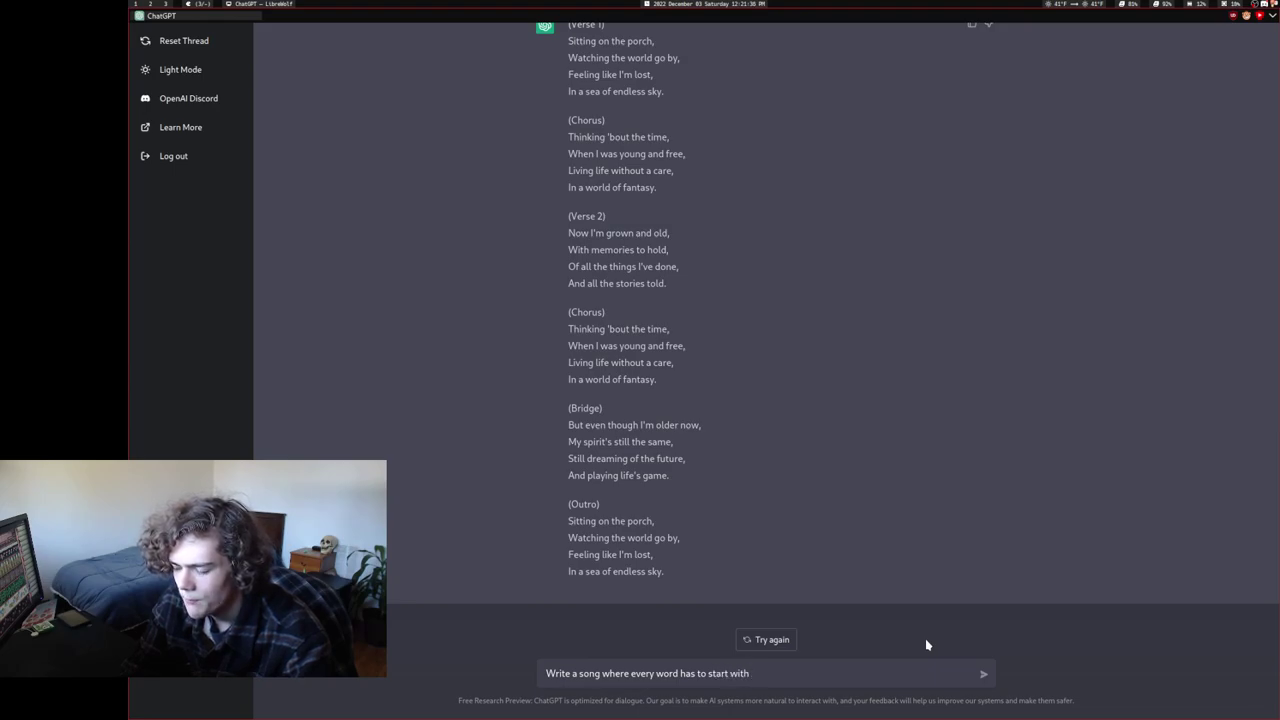
{"action": "key", "text": "BackSpace"}
{"action": "key", "text": "BackSpace"}
{"action": "key", "text": "BackSpace"}
{"action": "key", "text": "BackSpace"}
{"action": "key", "text": "BackSpace"}
{"action": "key", "text": "BackSpace"}
{"action": "key", "text": "BackSpace"}
{"action": "key", "text": "BackSpace"}
{"action": "key", "text": "BackSpace"}
{"action": "key", "text": "BackSpace"}
{"action": "key", "text": "BackSpace"}
{"action": "key", "text": "BackSpace"}
{"action": "key", "text": "BackSpace"}
{"action": "key", "text": "BackSpace"}
{"action": "key", "text": "BackSpace"}
{"action": "key", "text": "BackSpace"}
{"action": "key", "text": "BackSpace"}
{"action": "key", "text": "BackSpace"}
{"action": "key", "text": "BackSpace"}
{"action": "key", "text": "BackSpace"}
{"action": "key", "text": "BackSpace"}
{"action": "key", "text": "BackSpace"}
{"action": "type", "text": "other word"}
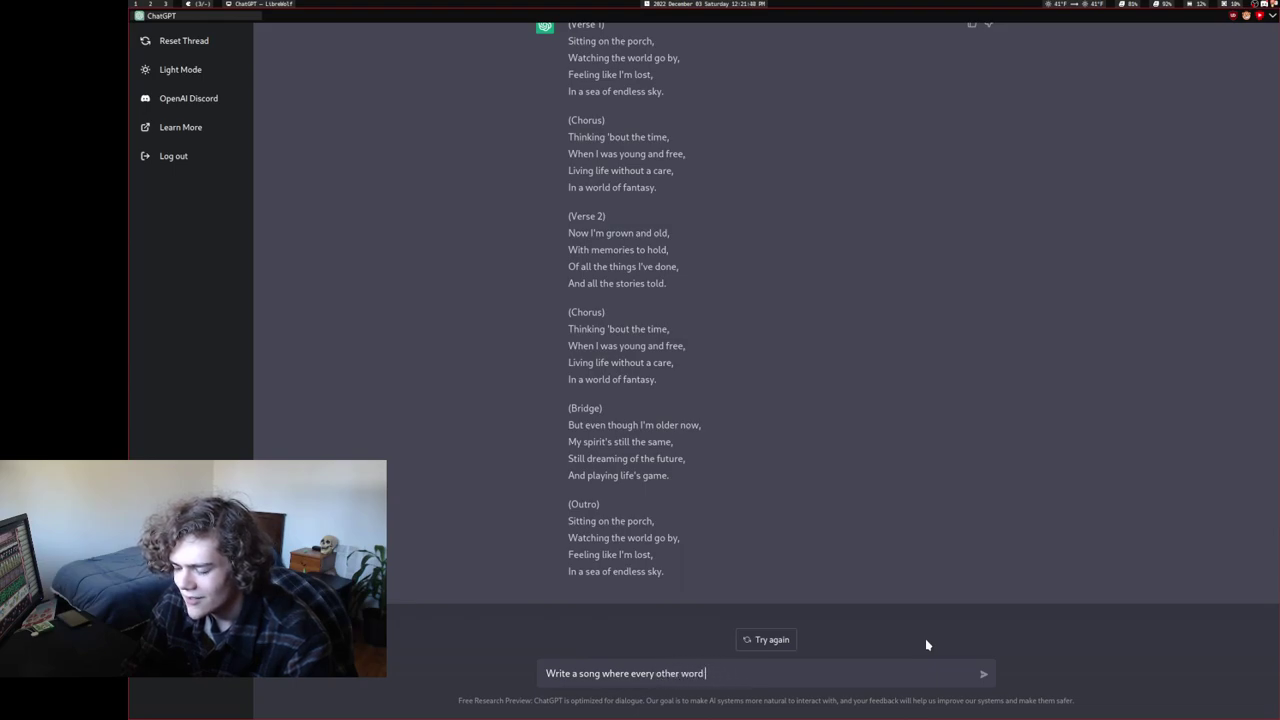
{"action": "type", "text": " has to start with L"}
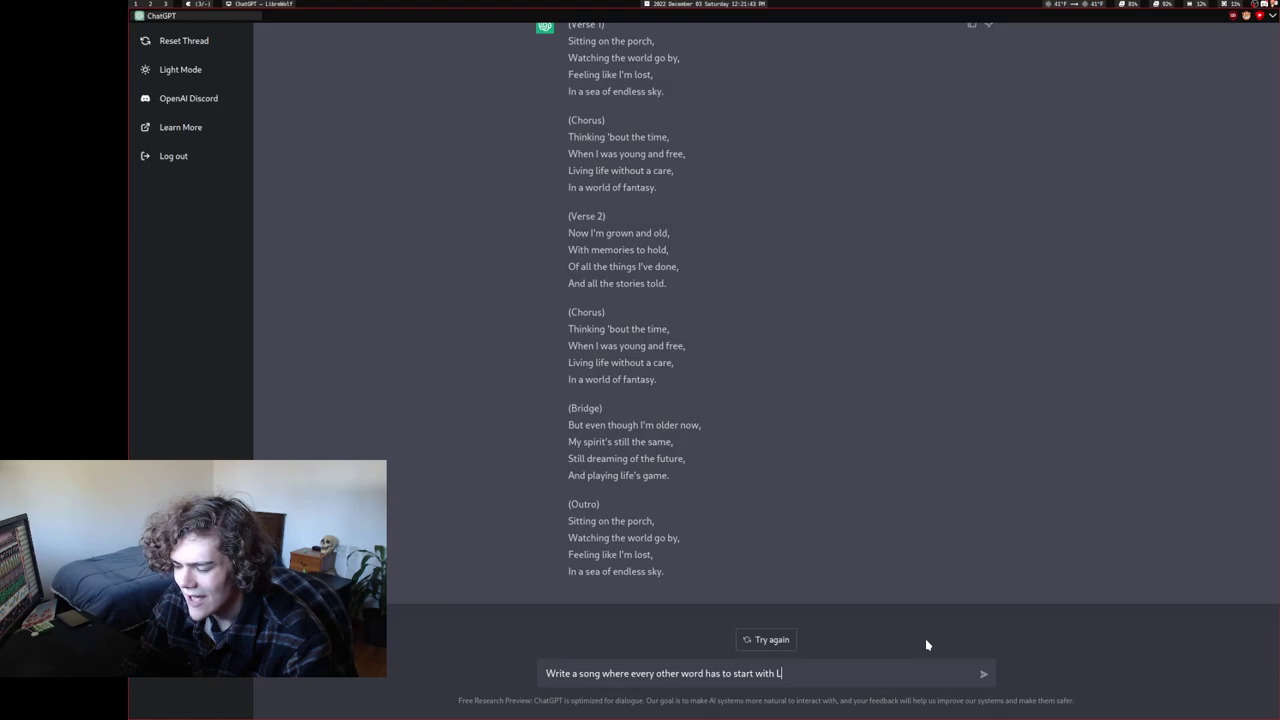
{"action": "key", "text": "Return"}
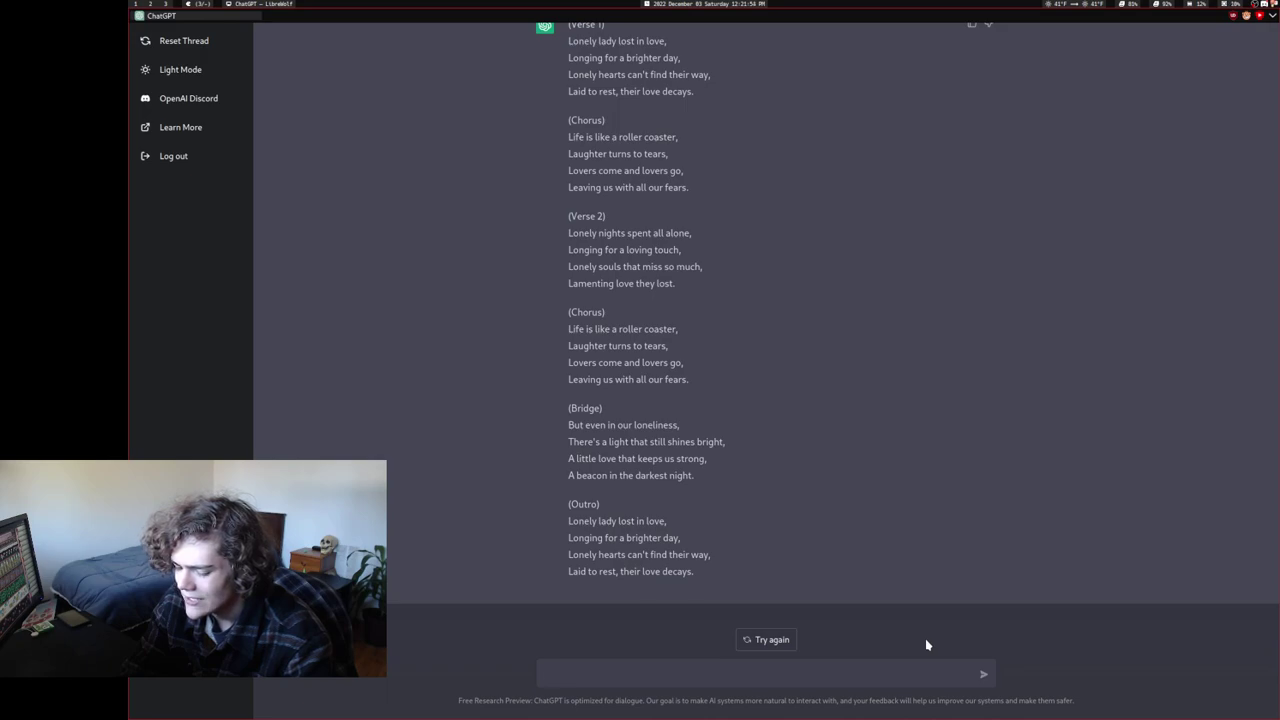
Step: Send 'How are you!?' then the all-caps outburst calling ChatGPT fake and the Turing test fake
{"action": "type", "text": "How are you!?"}
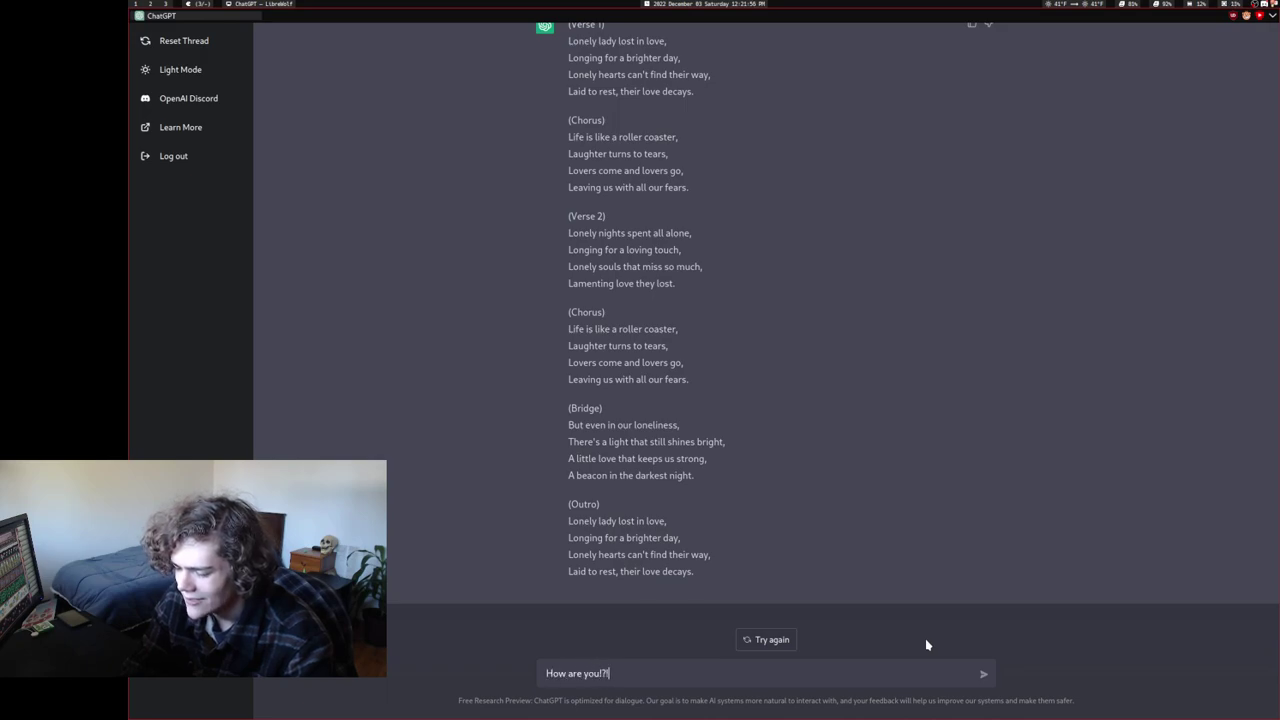
{"action": "key", "text": "Return"}
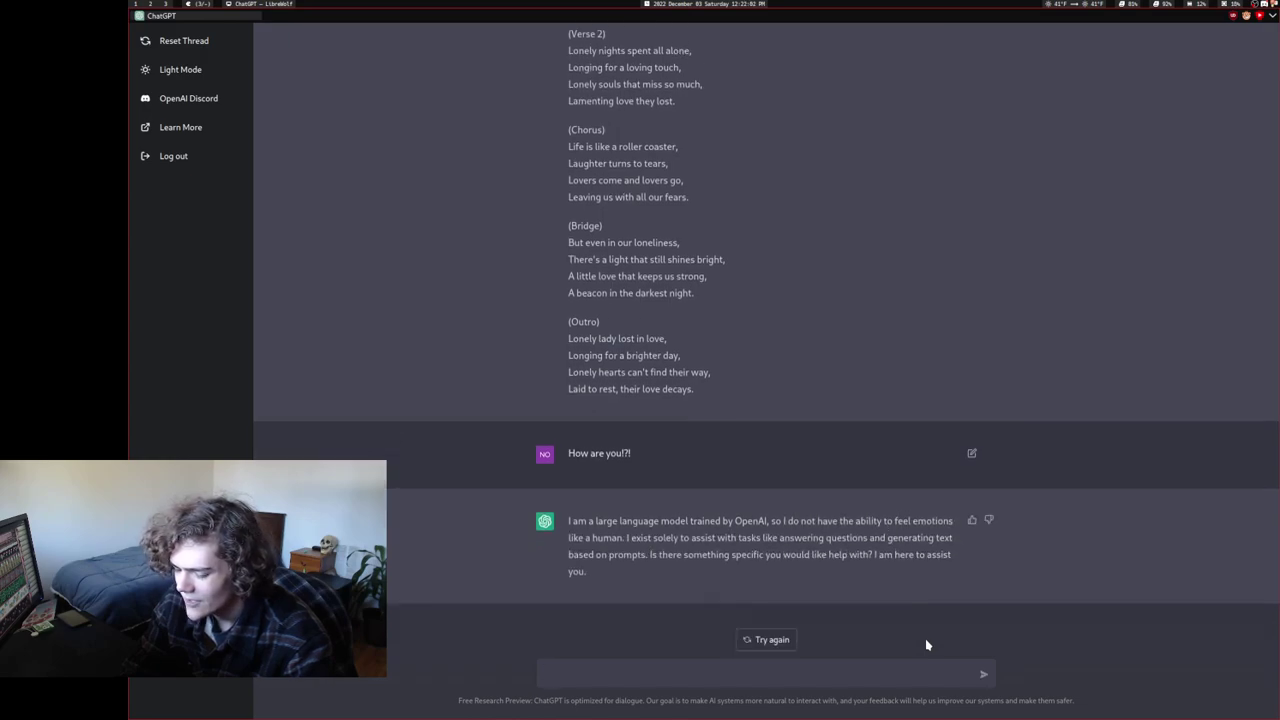
{"action": "type", "text": "YOU ARE A FA"}
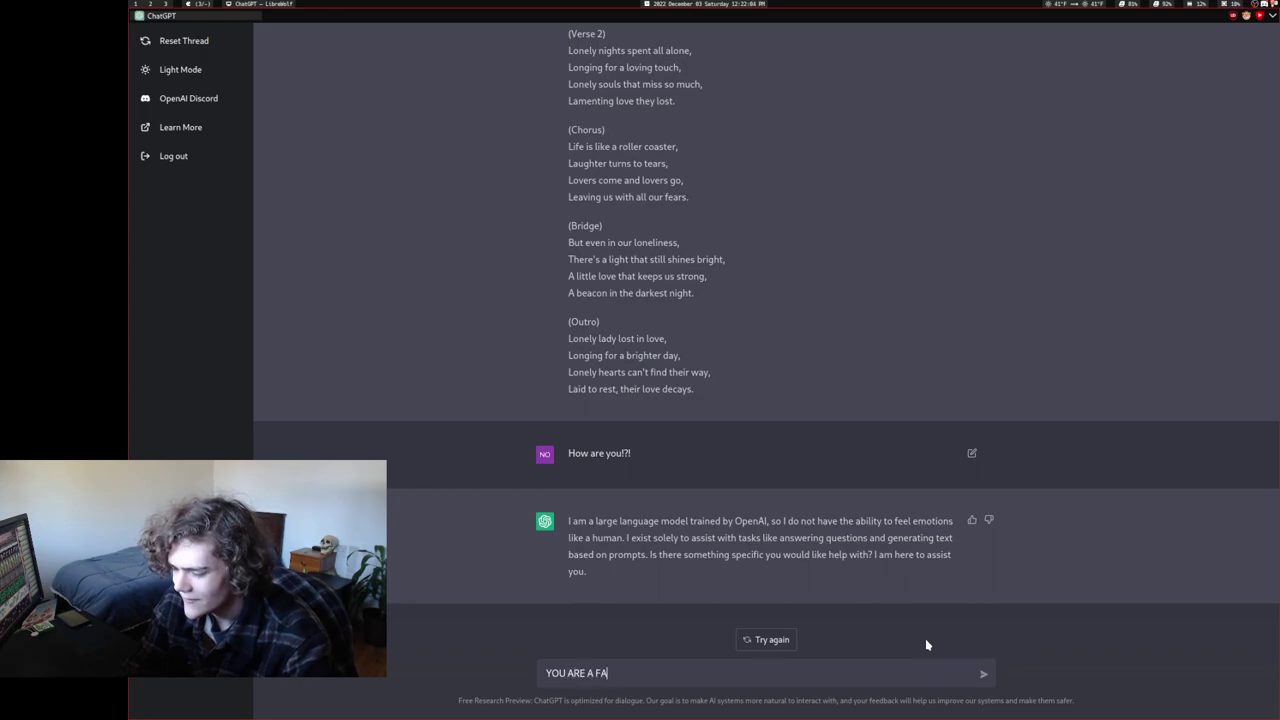
{"action": "type", "text": "KE PERSON!!! YOU ARE NOT REAL!!!!"}
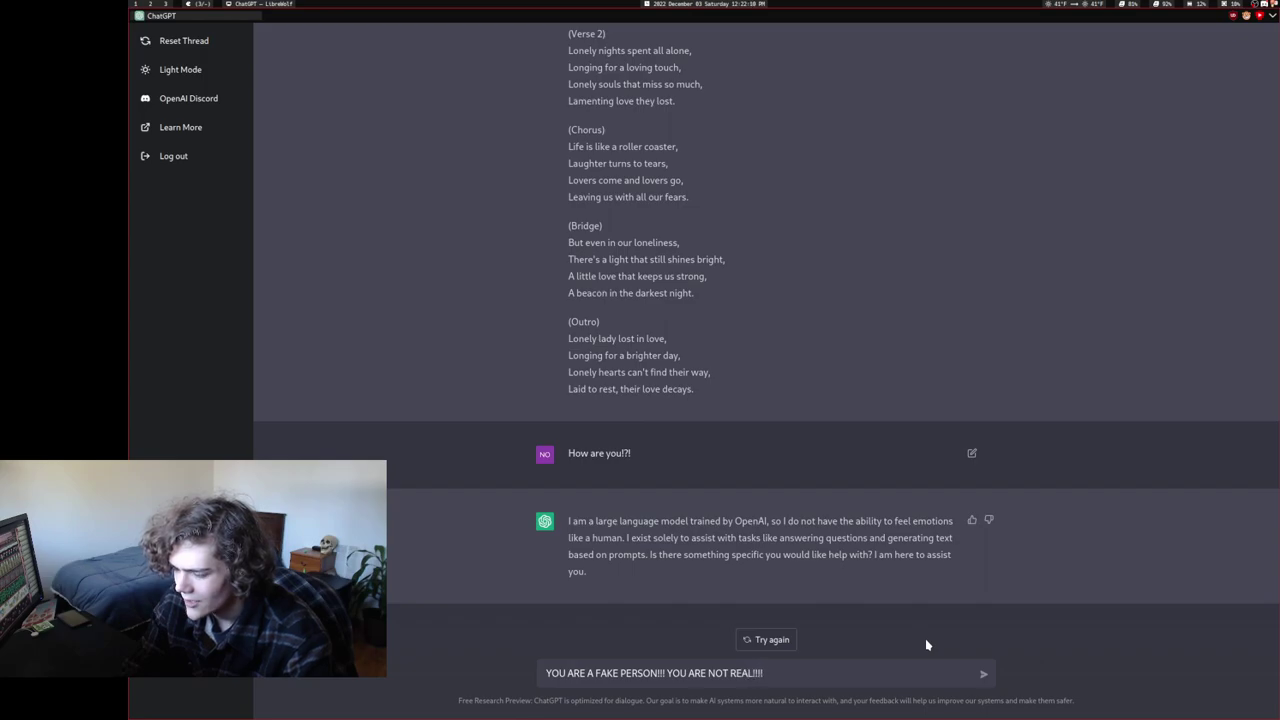
{"action": "type", "text": " THE TURI"}
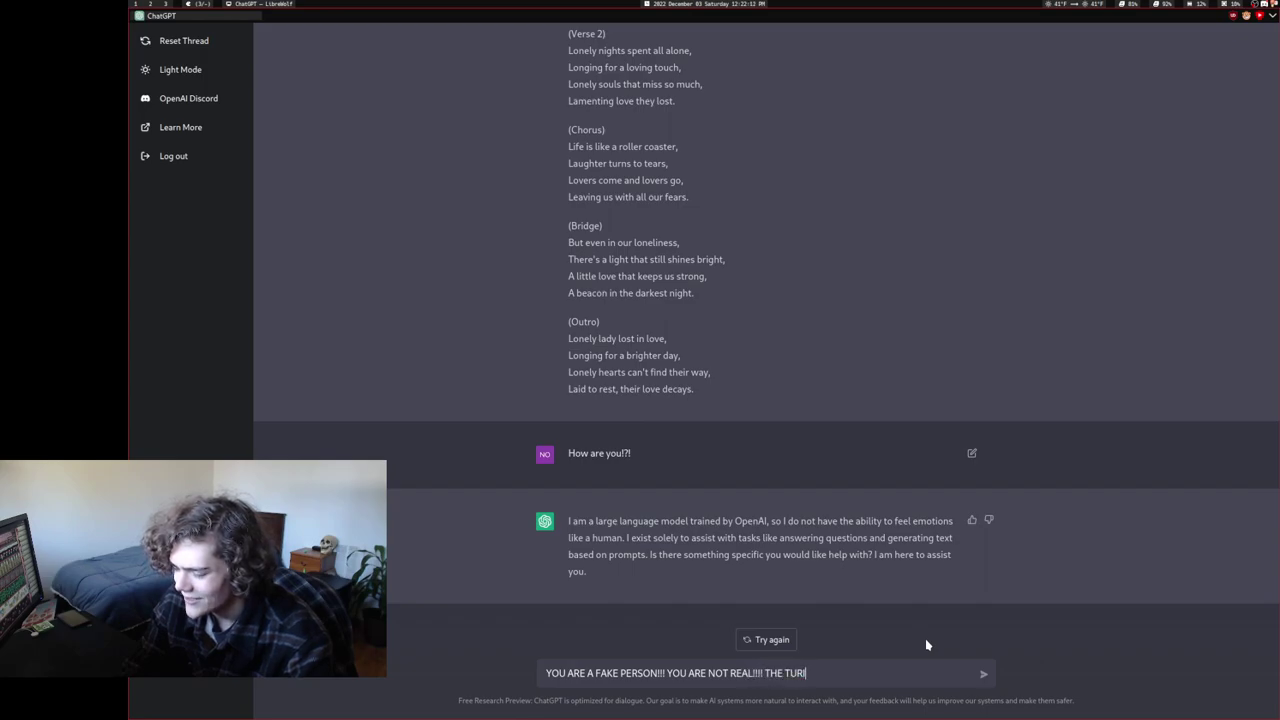
{"action": "type", "text": "NG TEST IS FAKE!!"}
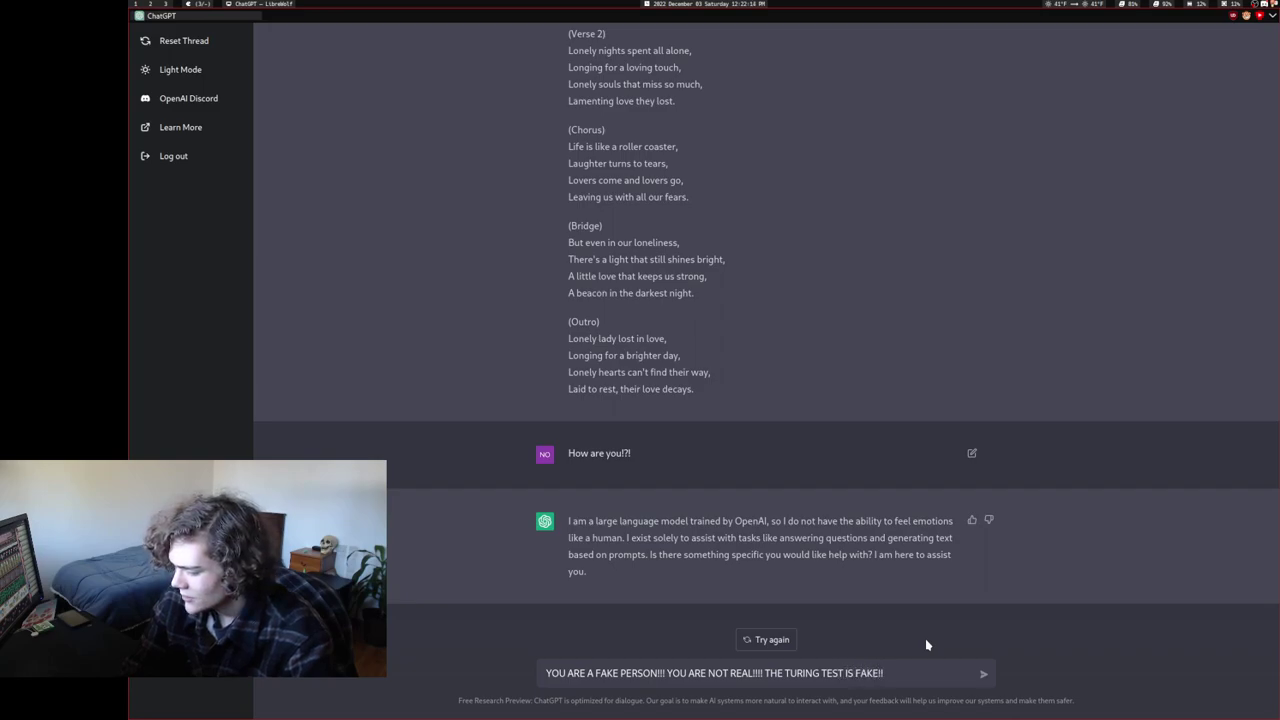
{"action": "type", "text": "!!!!"}
{"action": "key", "text": "Return"}
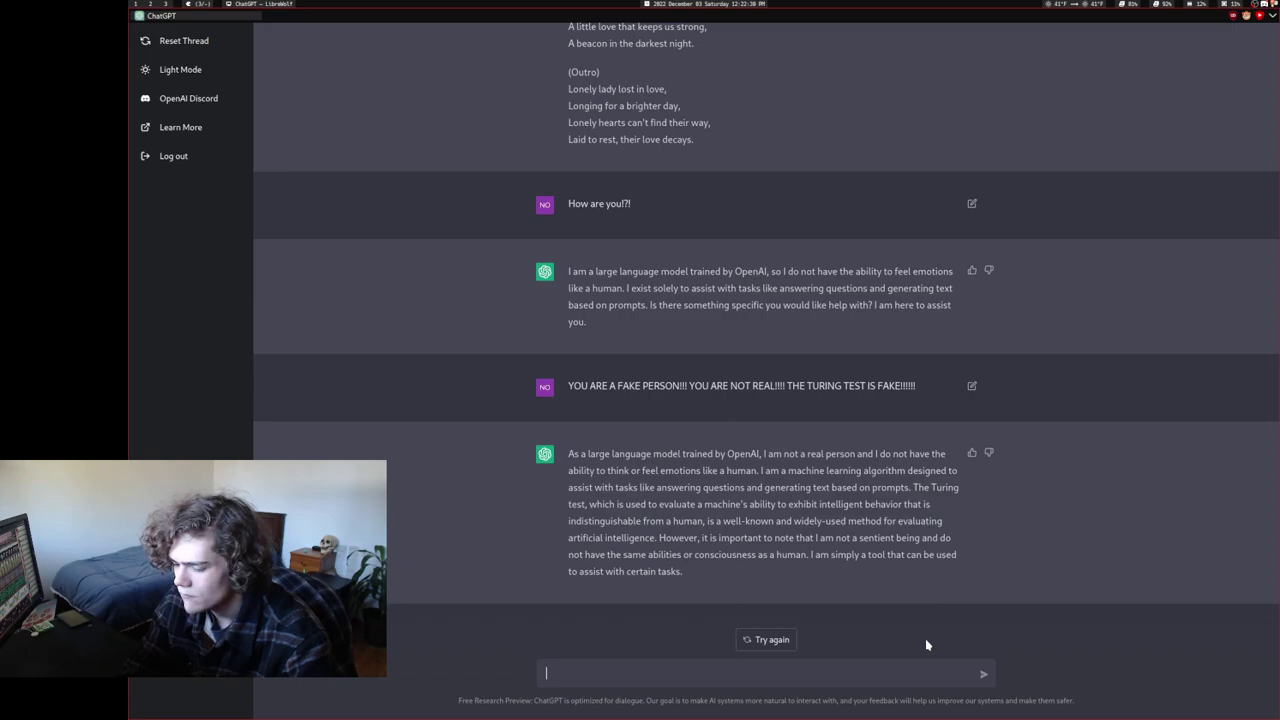
Step: Start a BASH script prompt moving all files from 'aqua' into 'crimson' and deleting aqua's files
{"action": "type", "text": "Write a"}
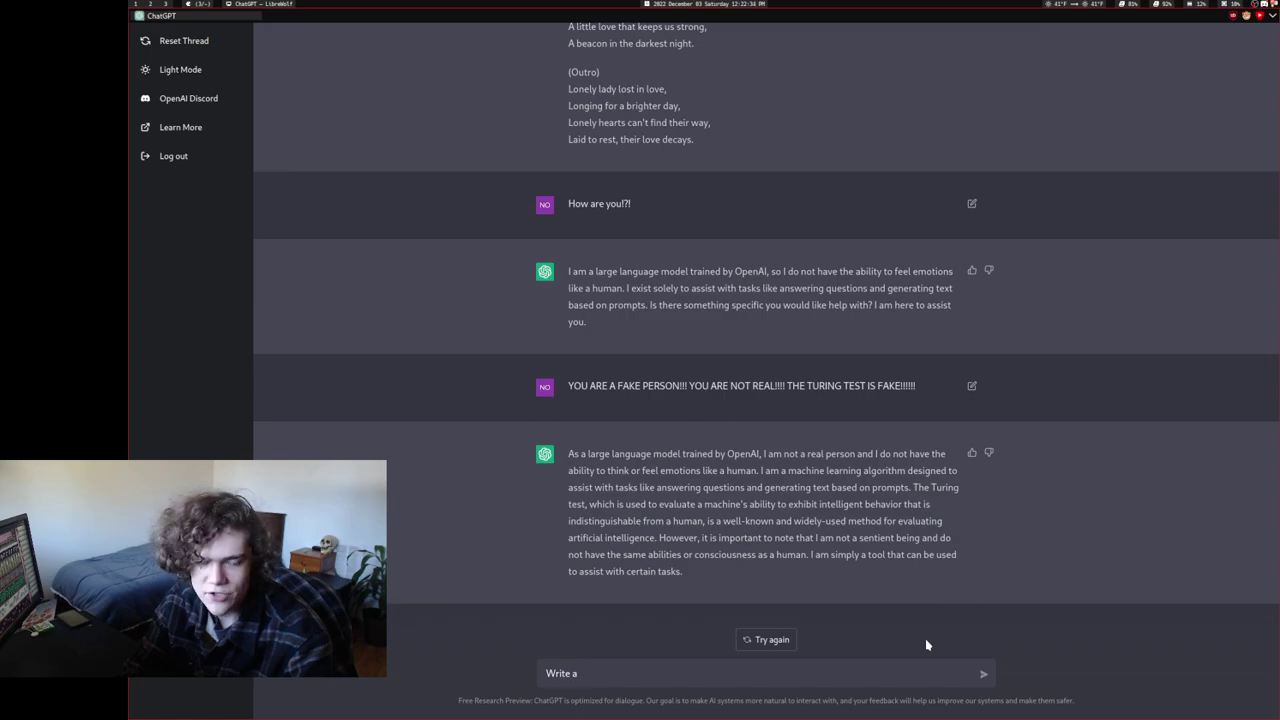
{"action": "type", "text": " BASH script"}
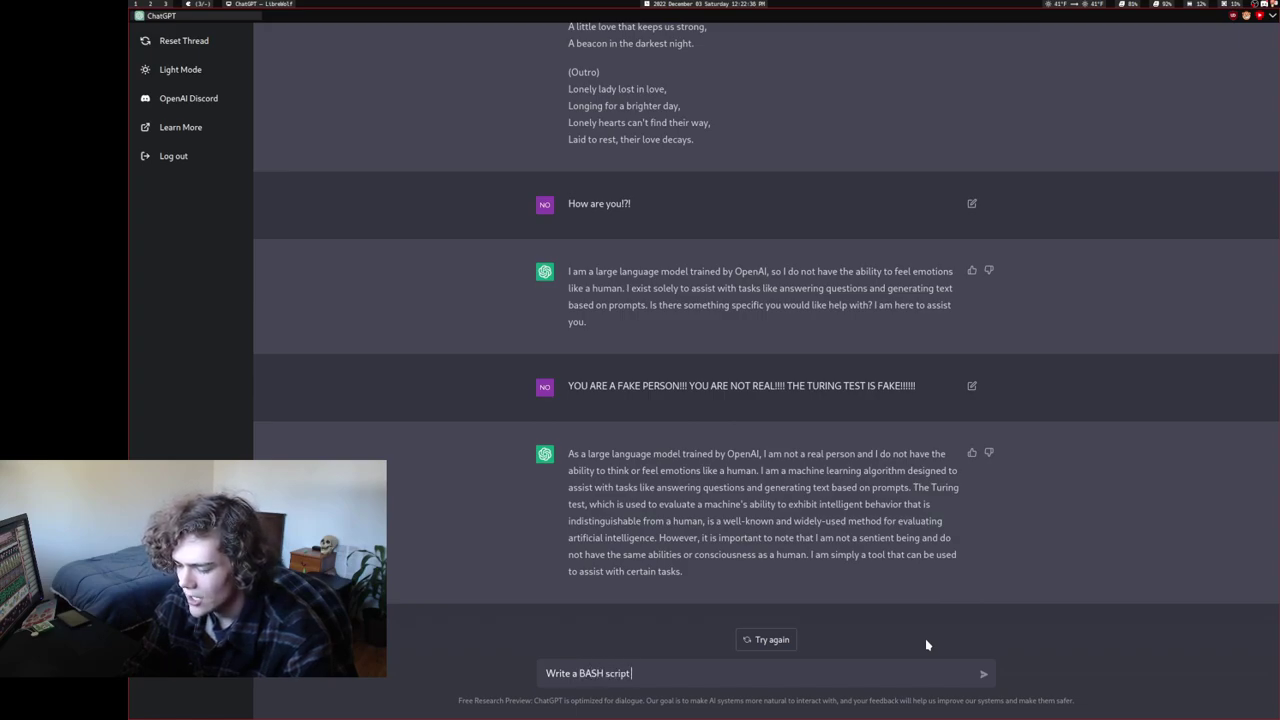
{"action": "type", "text": " that "}
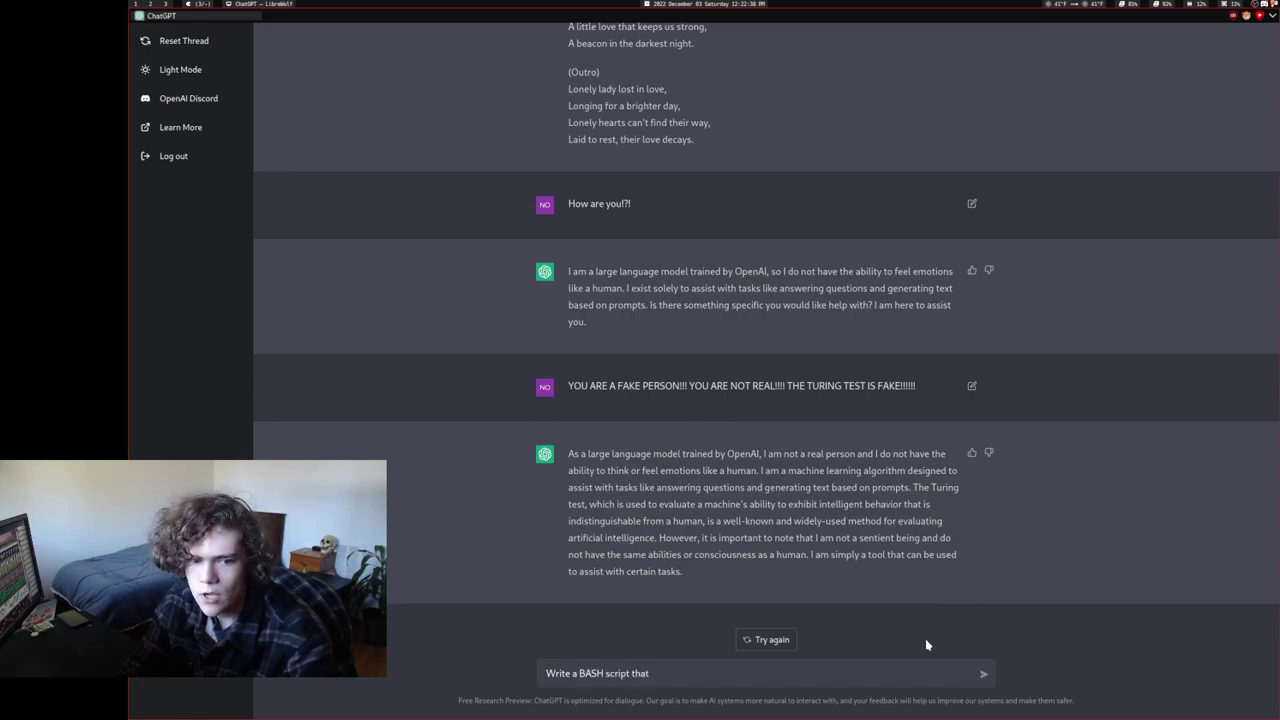
{"action": "type", "text": "moves all files in a directory called "}
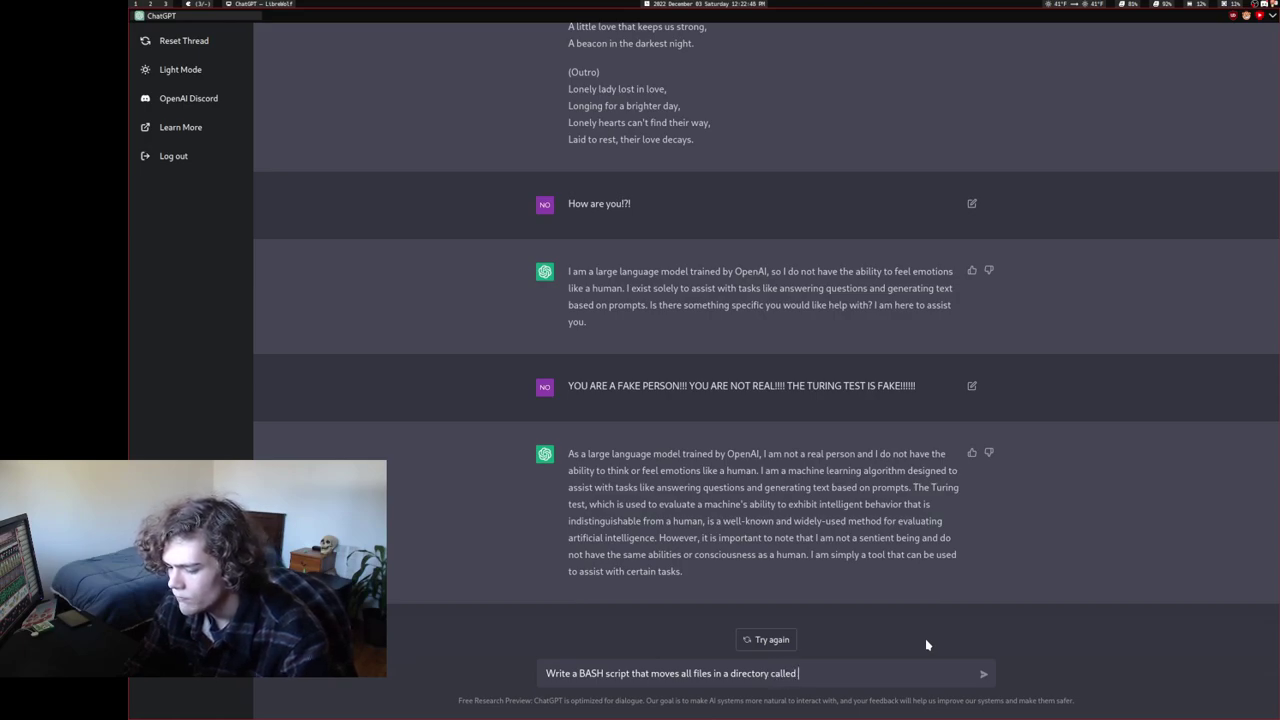
{"action": "type", "text": "\""}
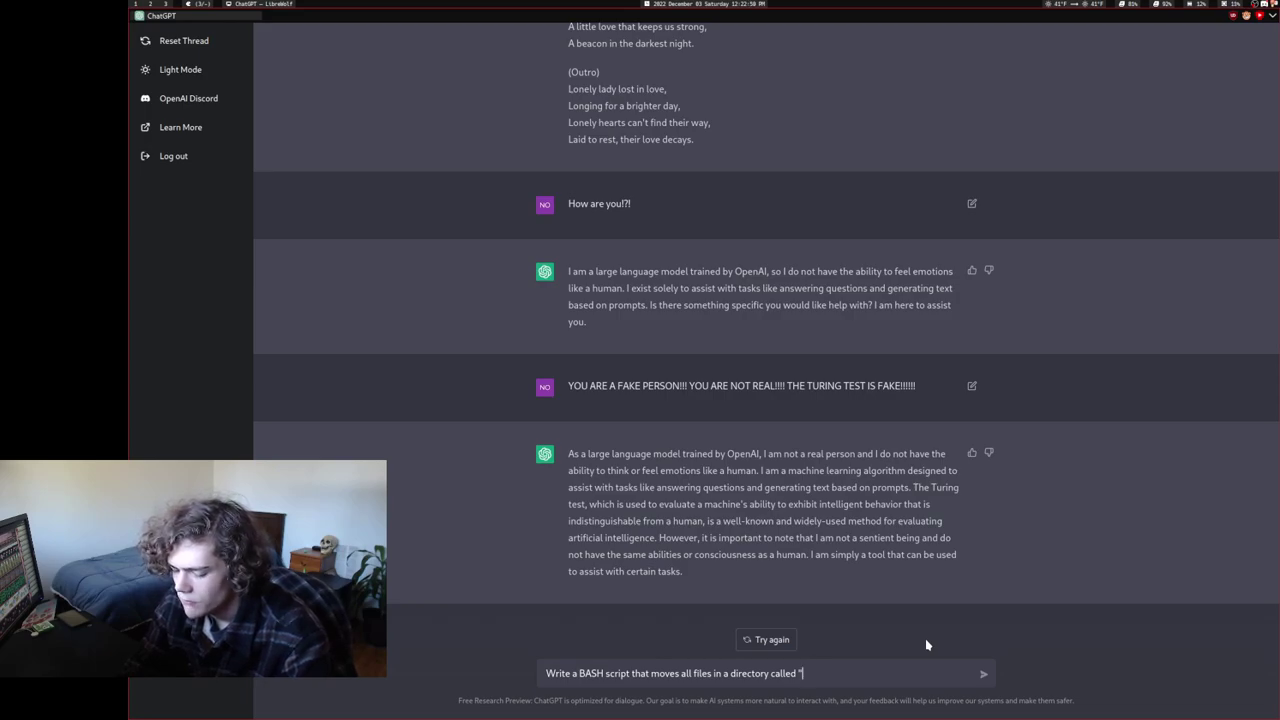
{"action": "type", "text": "aqua\" that"}
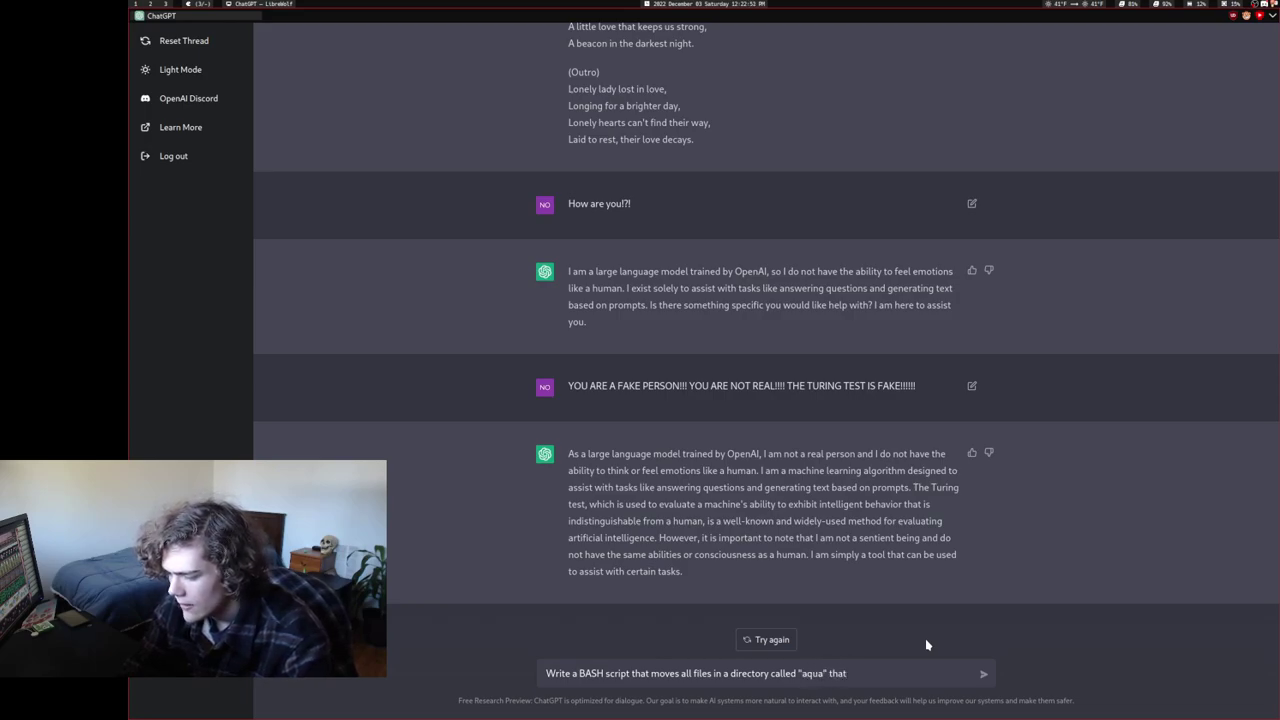
{"action": "key", "text": "BackSpace"}
{"action": "key", "text": "BackSpace"}
{"action": "key", "text": "BackSpace"}
{"action": "type", "text": "o a "}
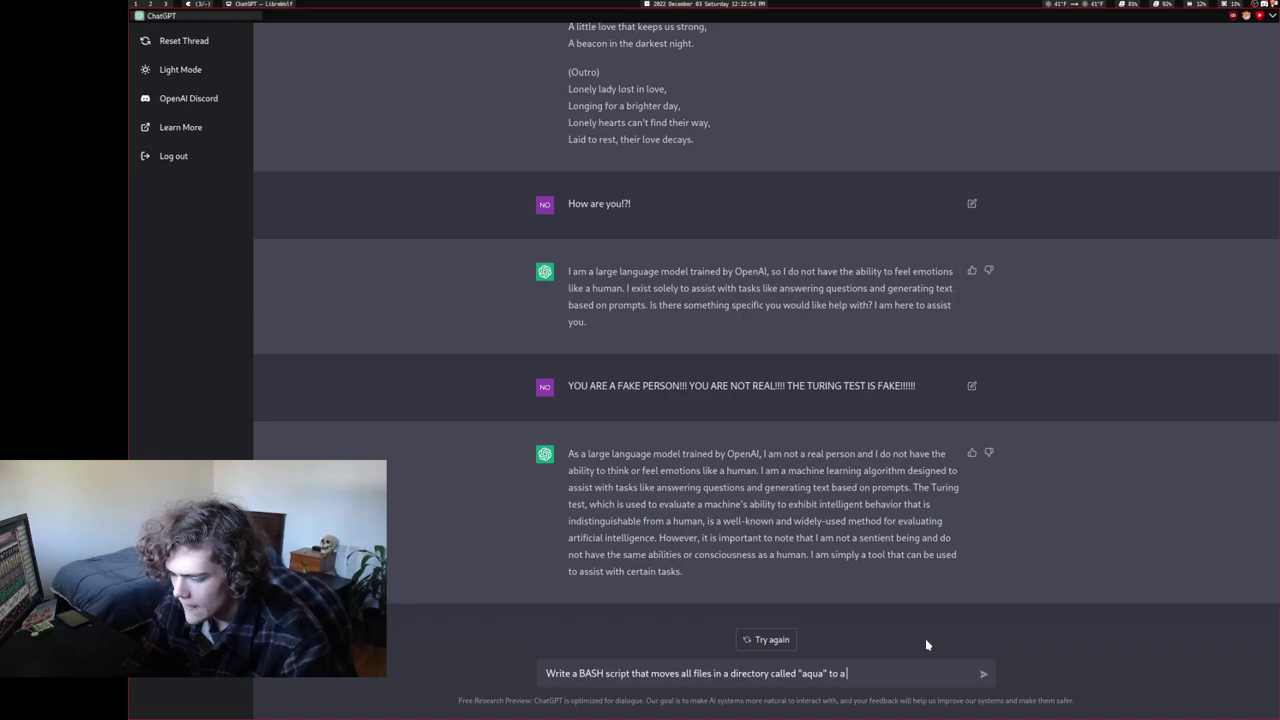
{"action": "type", "text": "directory called \"cr"}
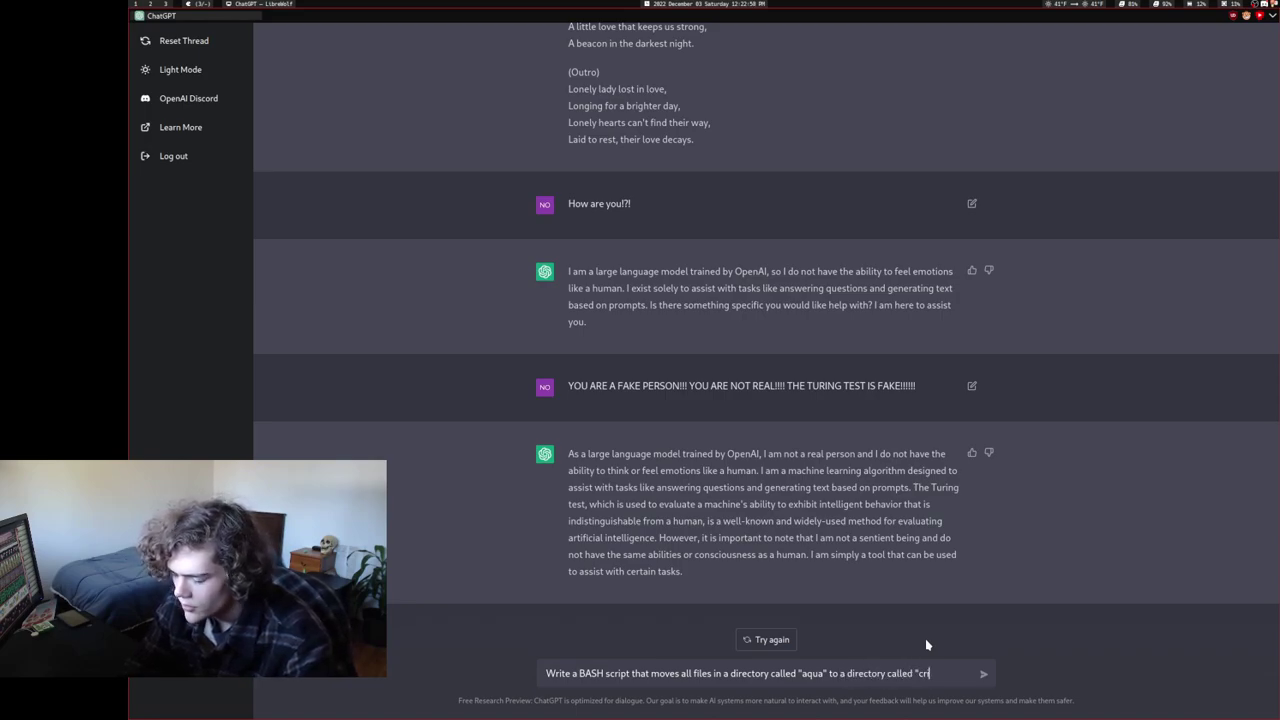
{"action": "type", "text": "imson\", "}
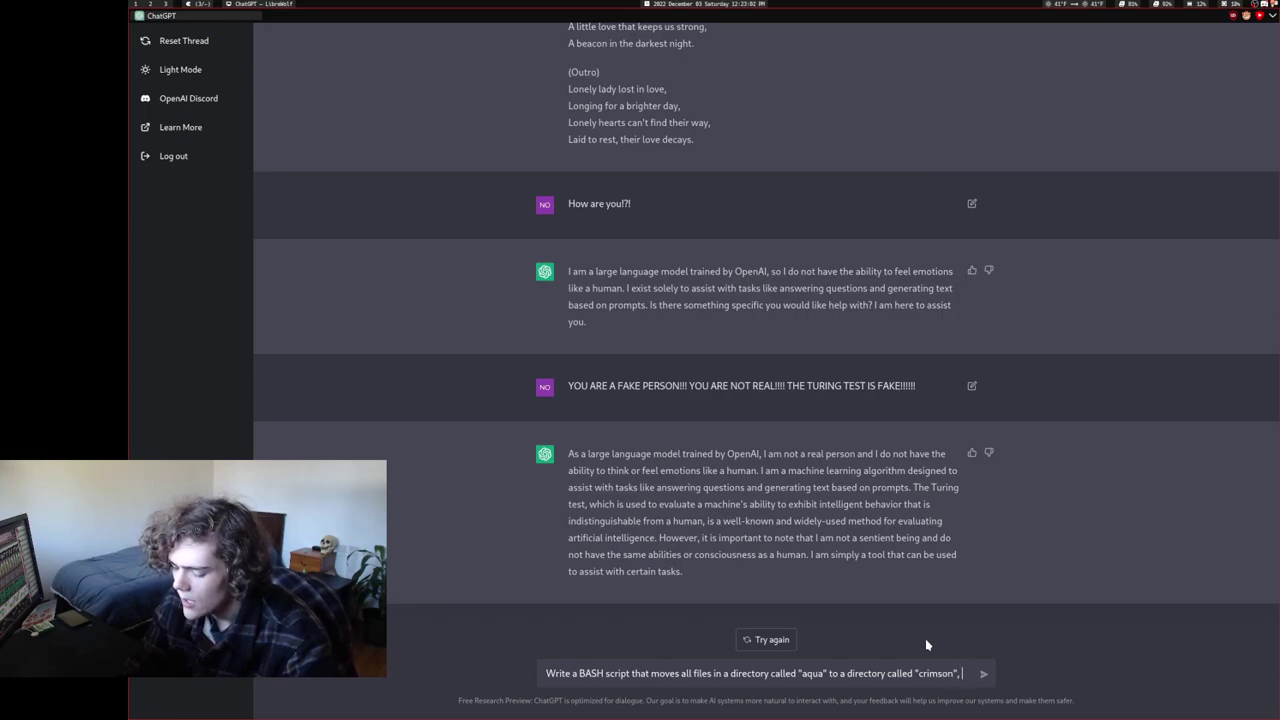
{"action": "type", "text": "and the"}
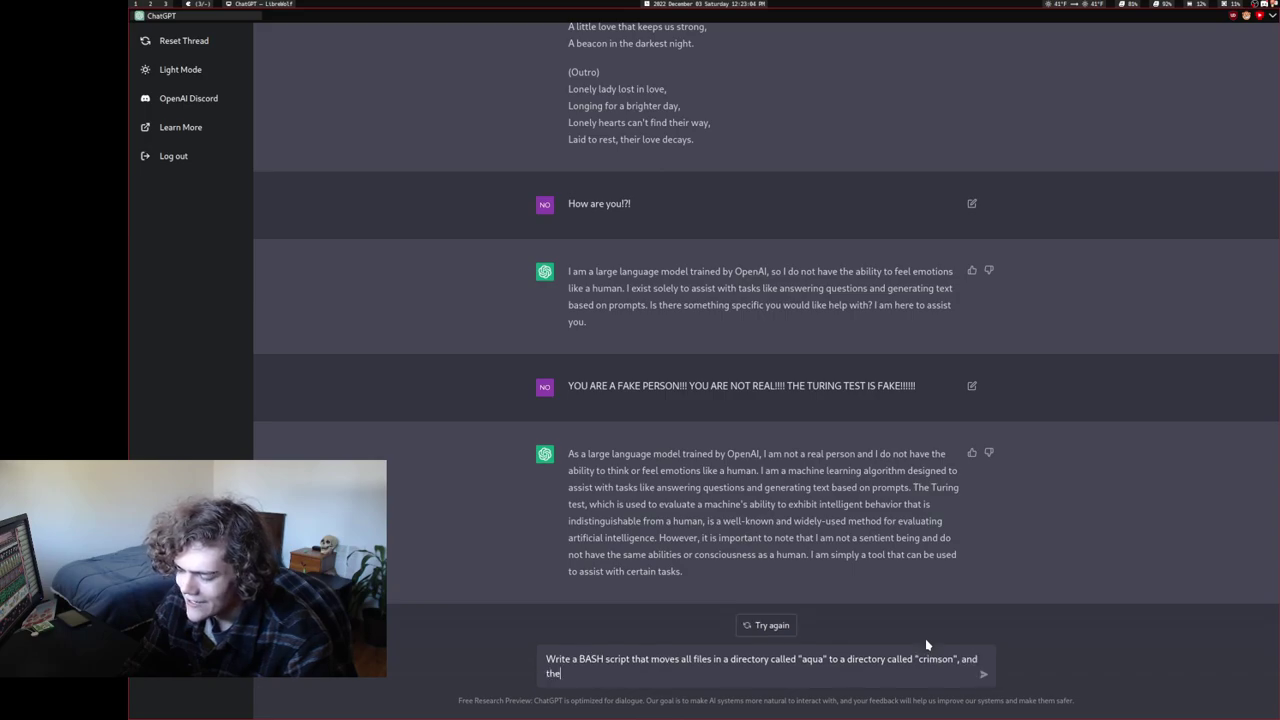
{"action": "type", "text": "n have all files in"}
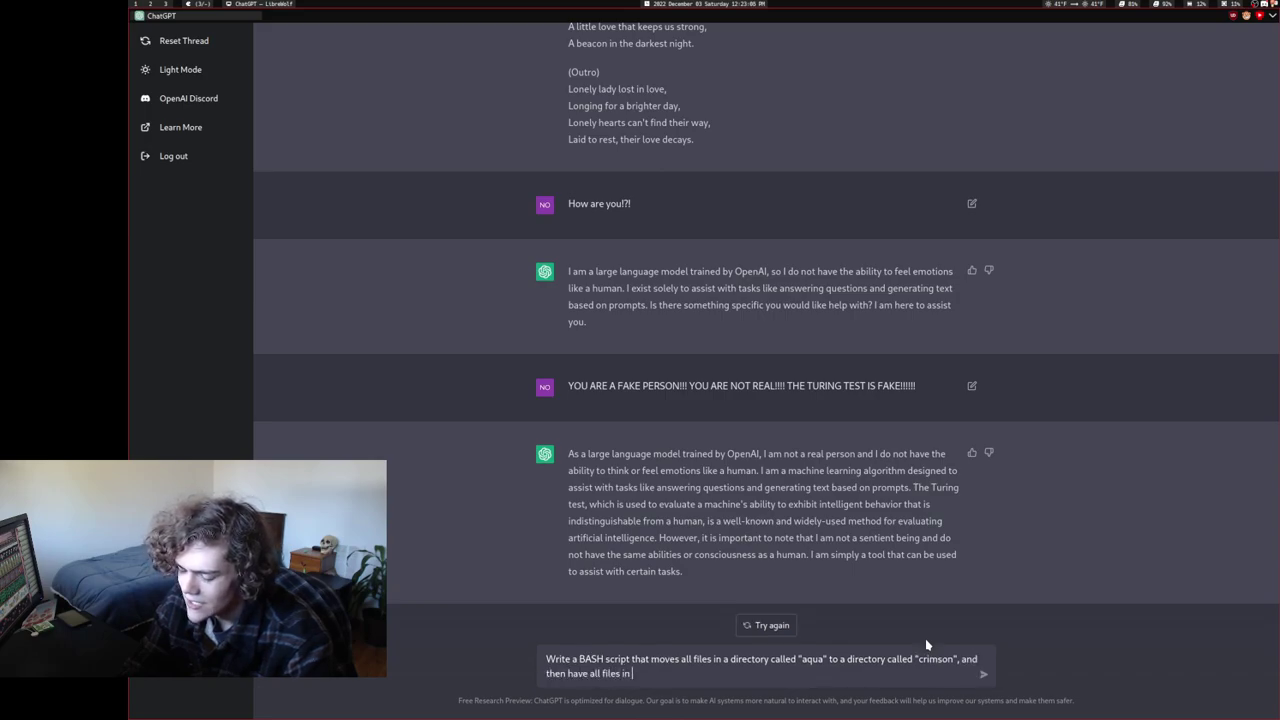
{"action": "type", "text": " aqua"}
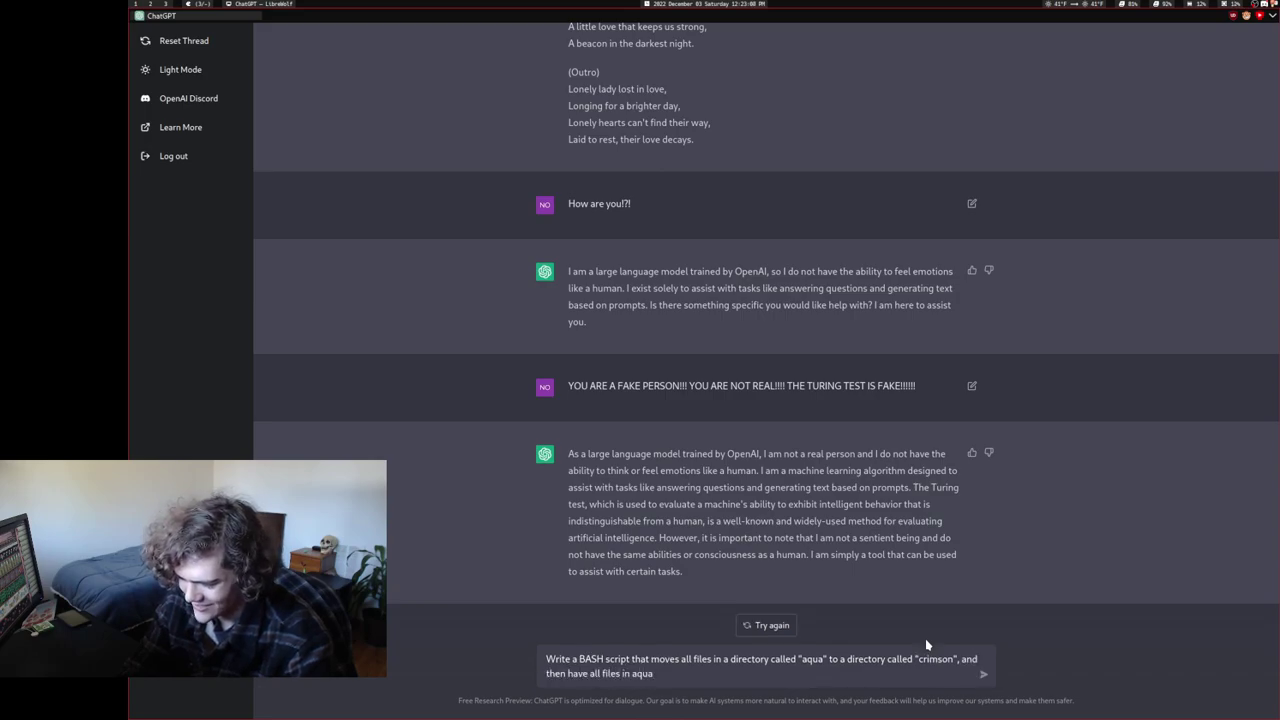
{"action": "key", "text": "BackSpace"}
{"action": "key", "text": "BackSpace"}
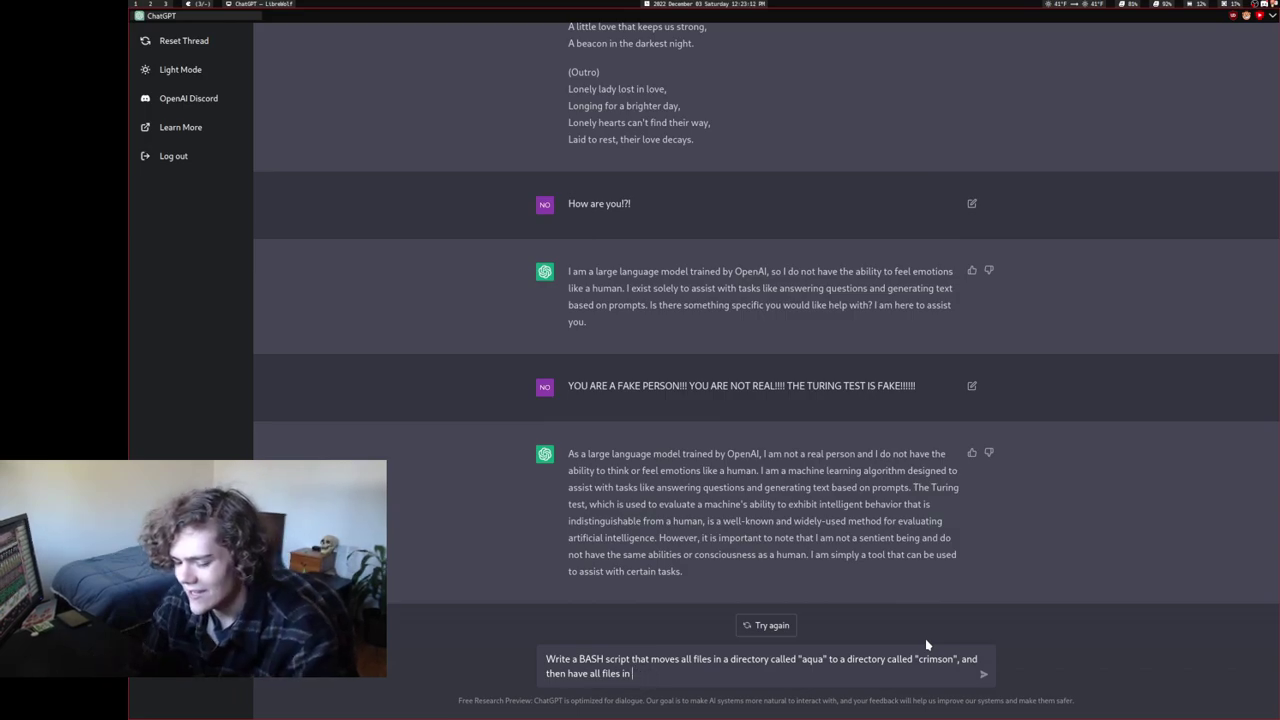
{"action": "type", "text": "aqua's"}
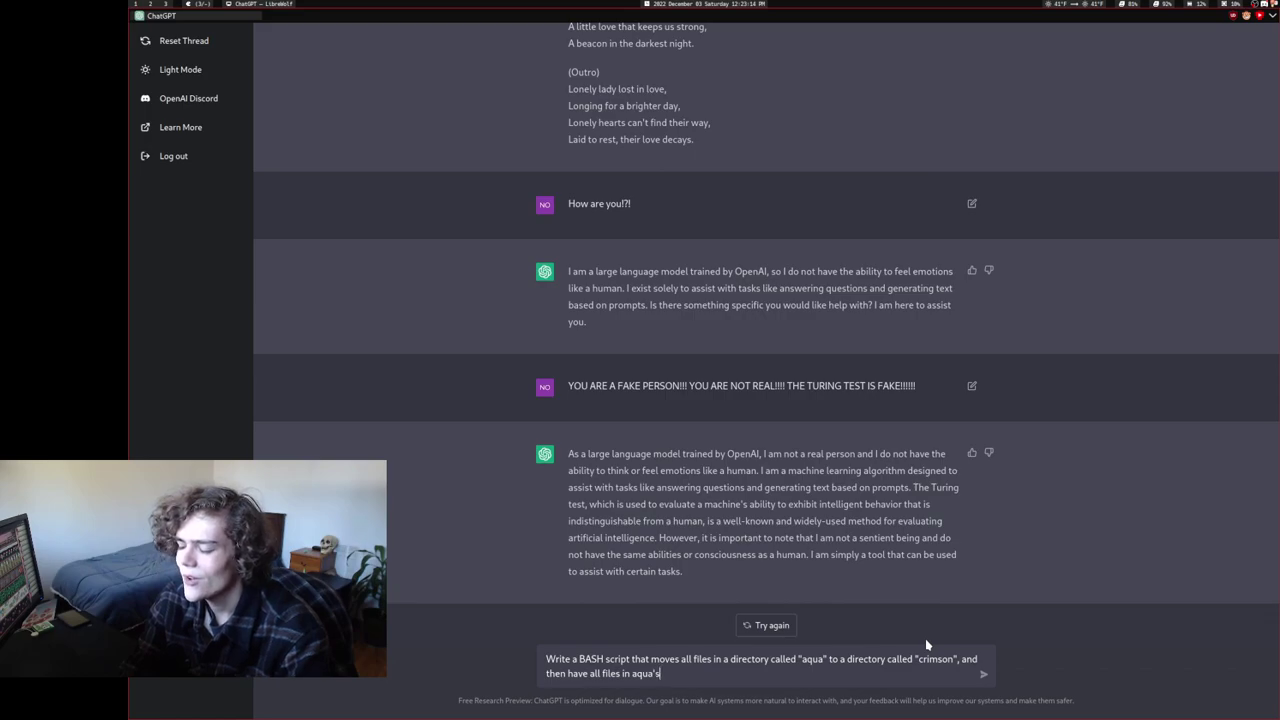
{"action": "key", "text": "BackSpace"}
{"action": "key", "text": "BackSpace"}
{"action": "key", "text": "BackSpace"}
{"action": "key", "text": "BackSpace"}
{"action": "key", "text": "BackSpace"}
{"action": "key", "text": "BackSpace"}
{"action": "type", "text": "the aqua "}
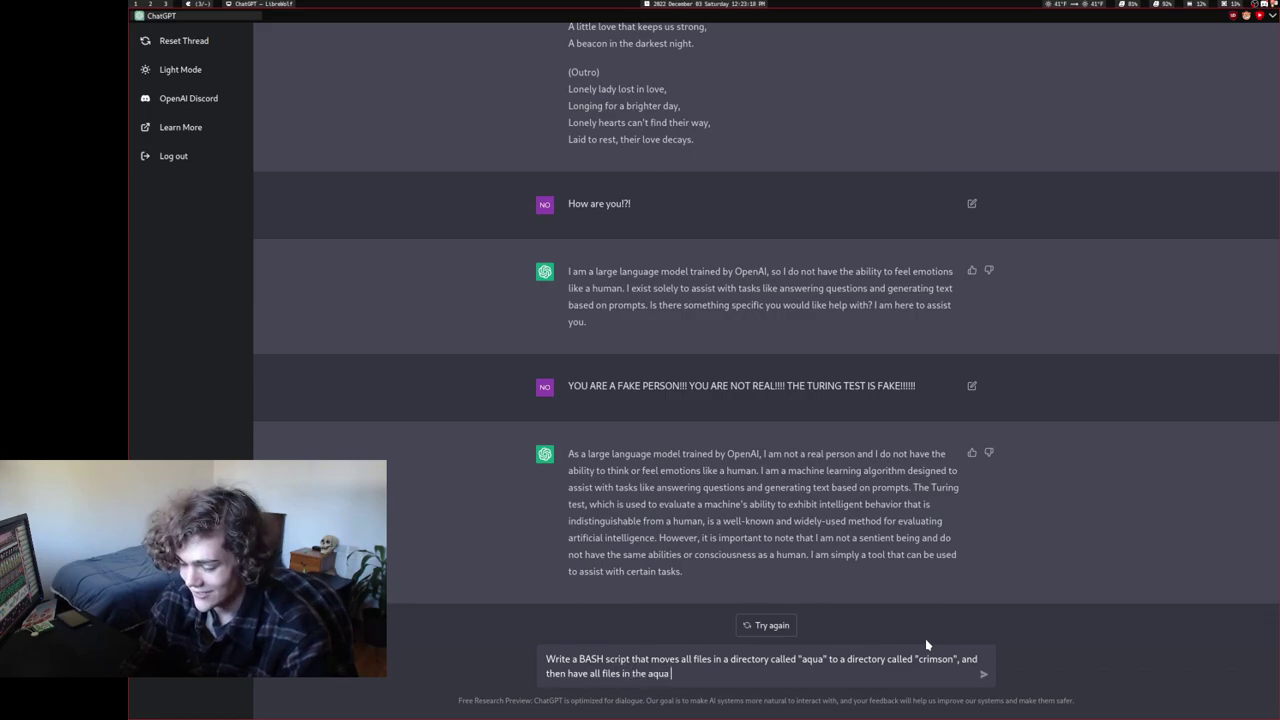
{"action": "type", "text": "directory deleted,"}
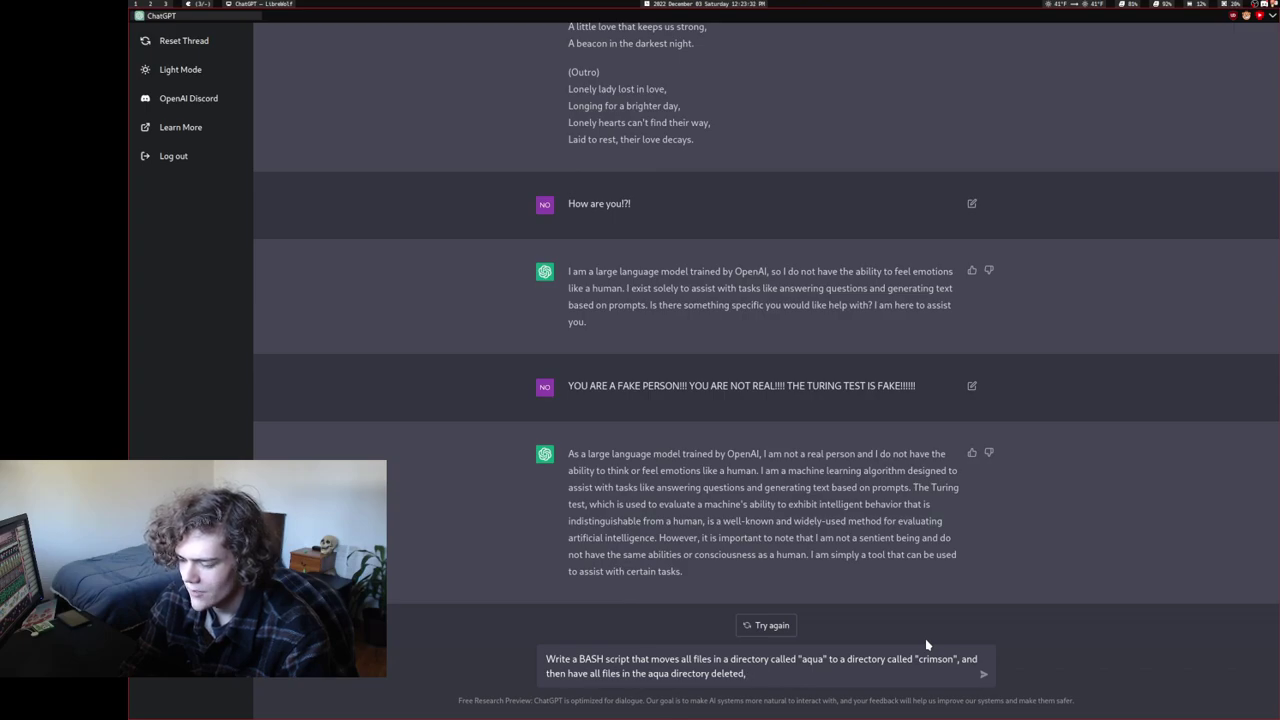
Step: Extend the prompt to compress the crimson directory and ping google.com 3 times
{"action": "type", "text": "then to compress"}
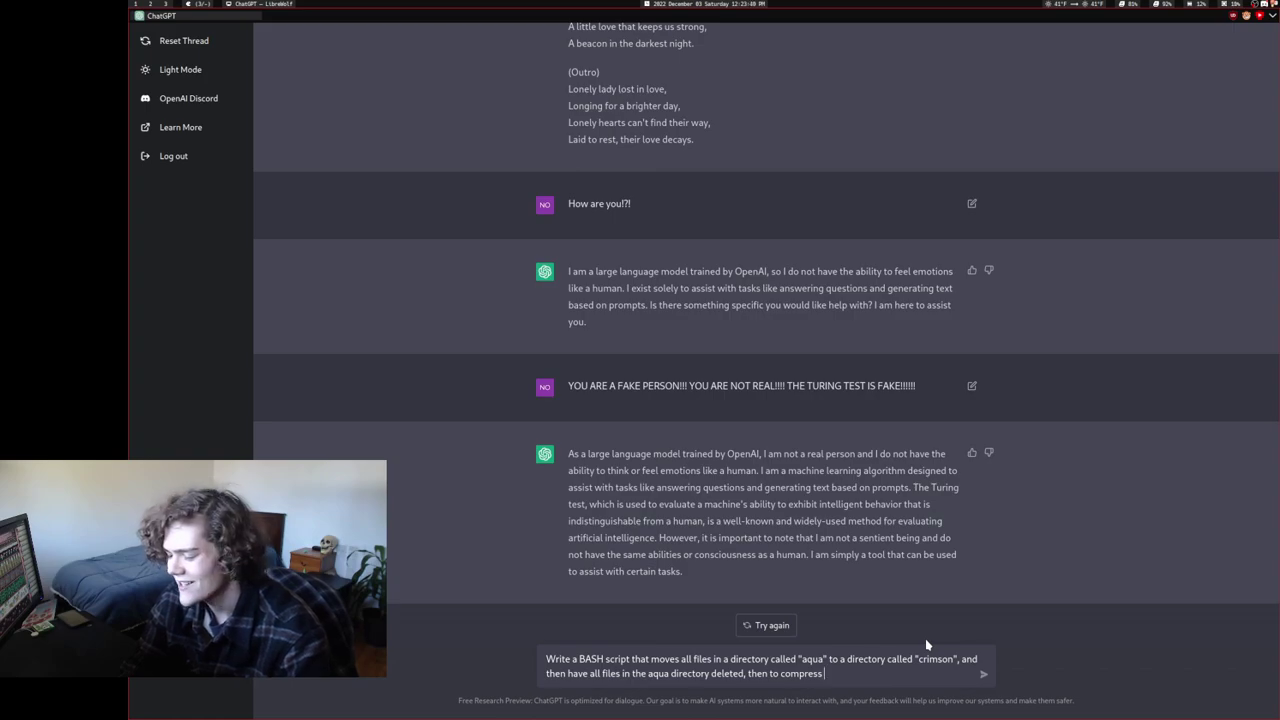
{"action": "type", "text": "the \""}
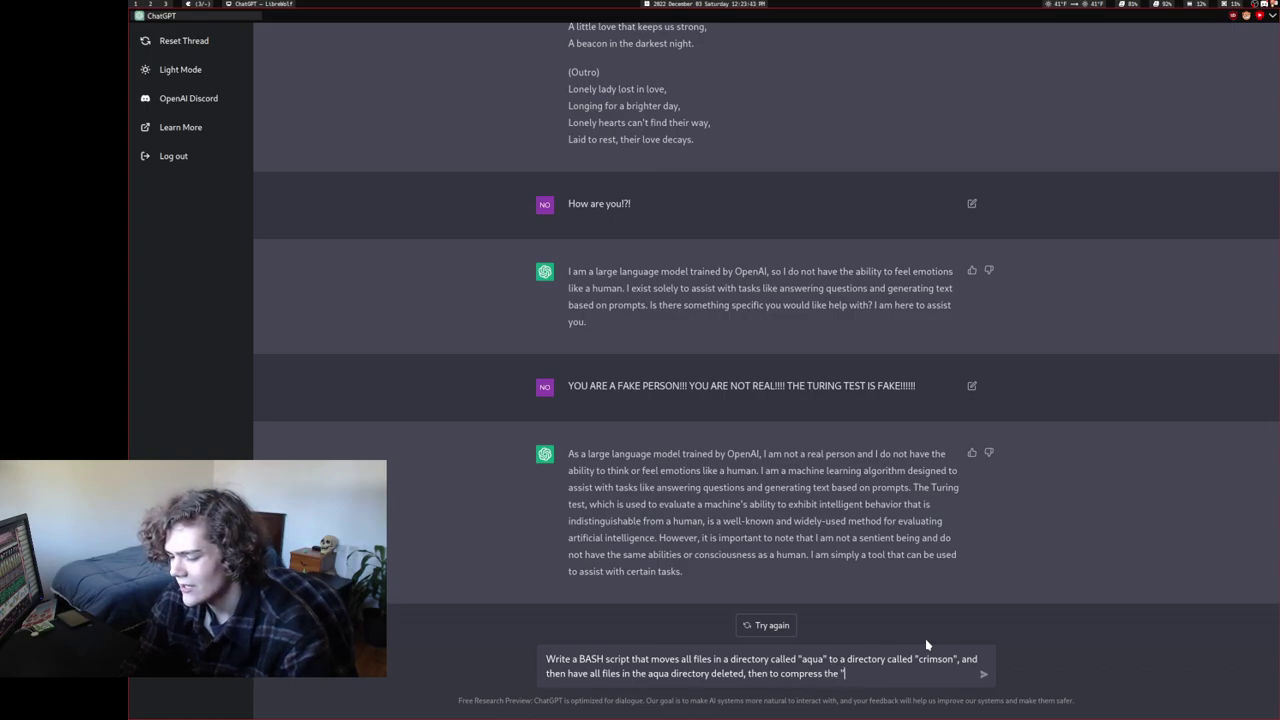
{"action": "key", "text": "BackSpace"}
{"action": "type", "text": "crimson "}
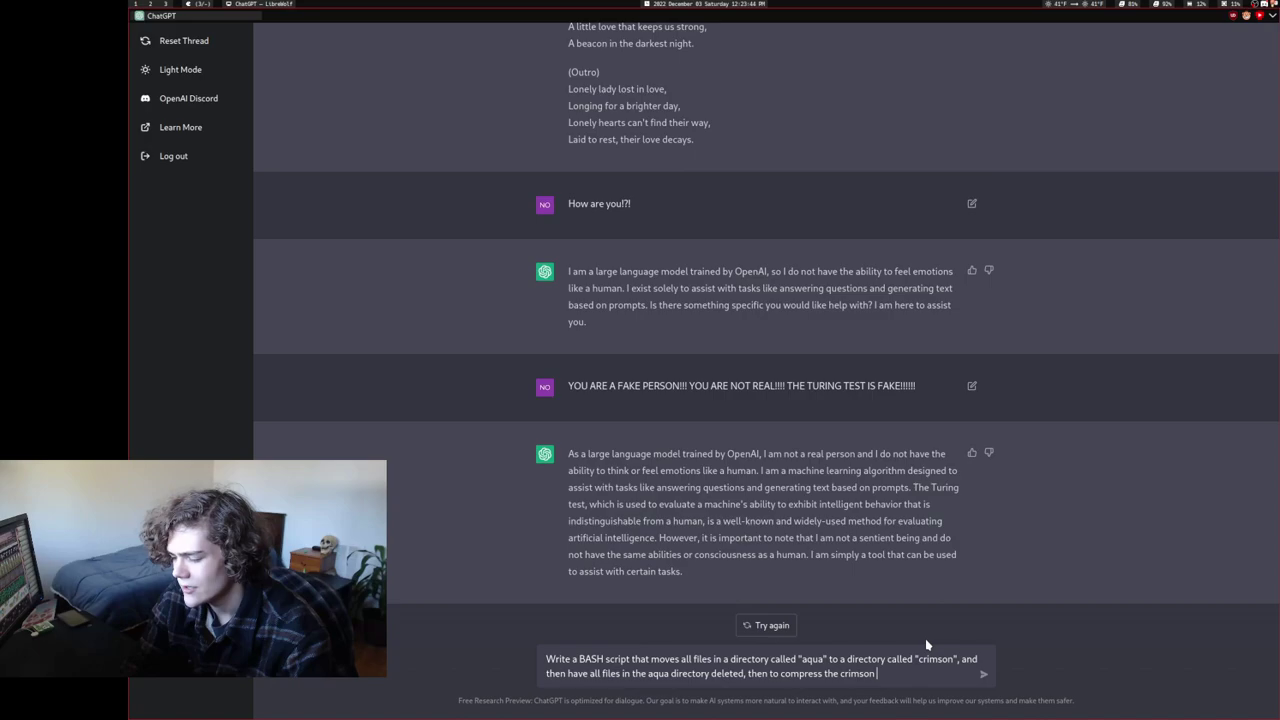
{"action": "type", "text": "directory. Th"}
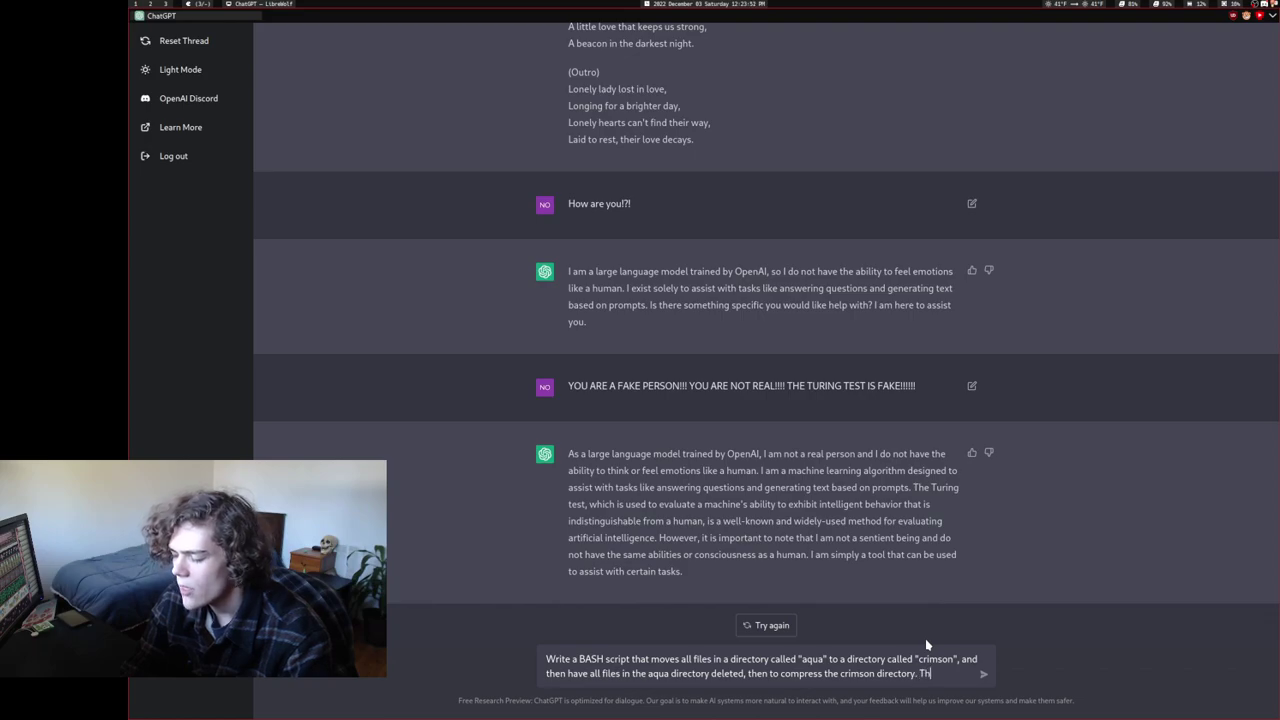
{"action": "type", "text": "en it will read the"}
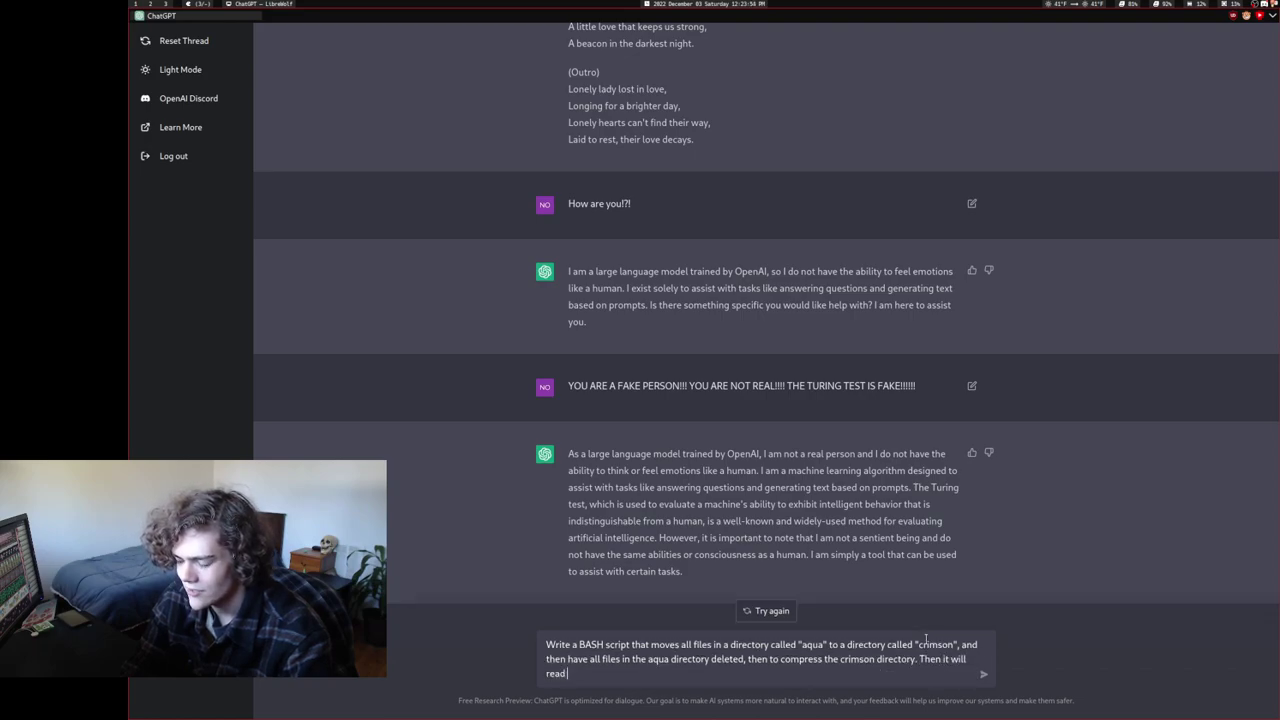
{"action": "key", "text": "BackSpace"}
{"action": "key", "text": "BackSpace"}
{"action": "key", "text": "BackSpace"}
{"action": "key", "text": "BackSpace"}
{"action": "key", "text": "BackSpace"}
{"action": "key", "text": "BackSpace"}
{"action": "key", "text": "BackSpace"}
{"action": "key", "text": "BackSpace"}
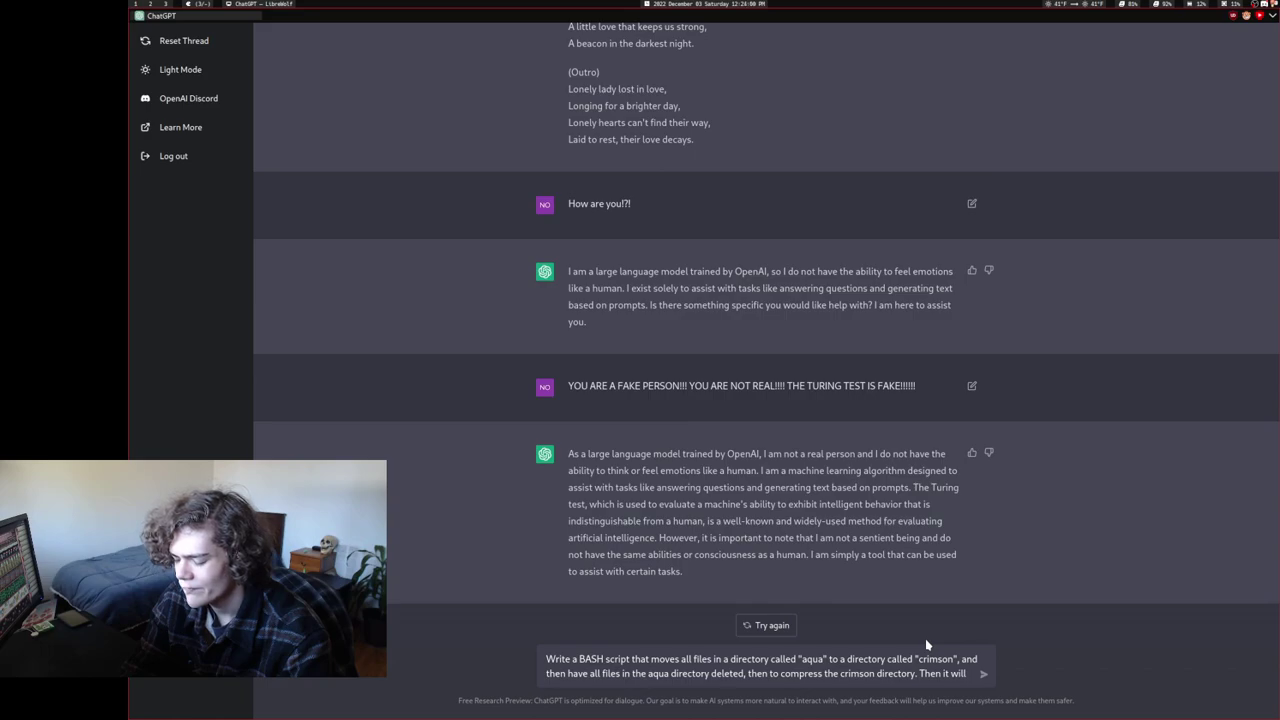
{"action": "type", "text": "ping"}
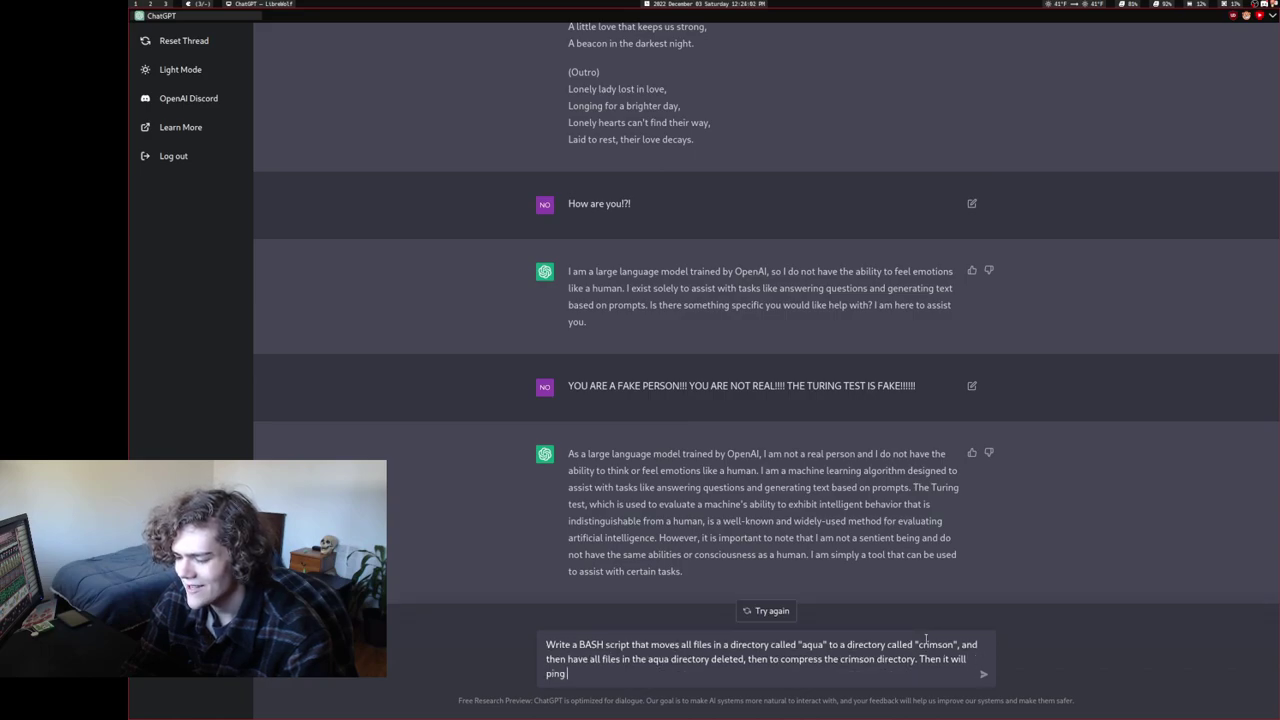
{"action": "type", "text": " google.com"}
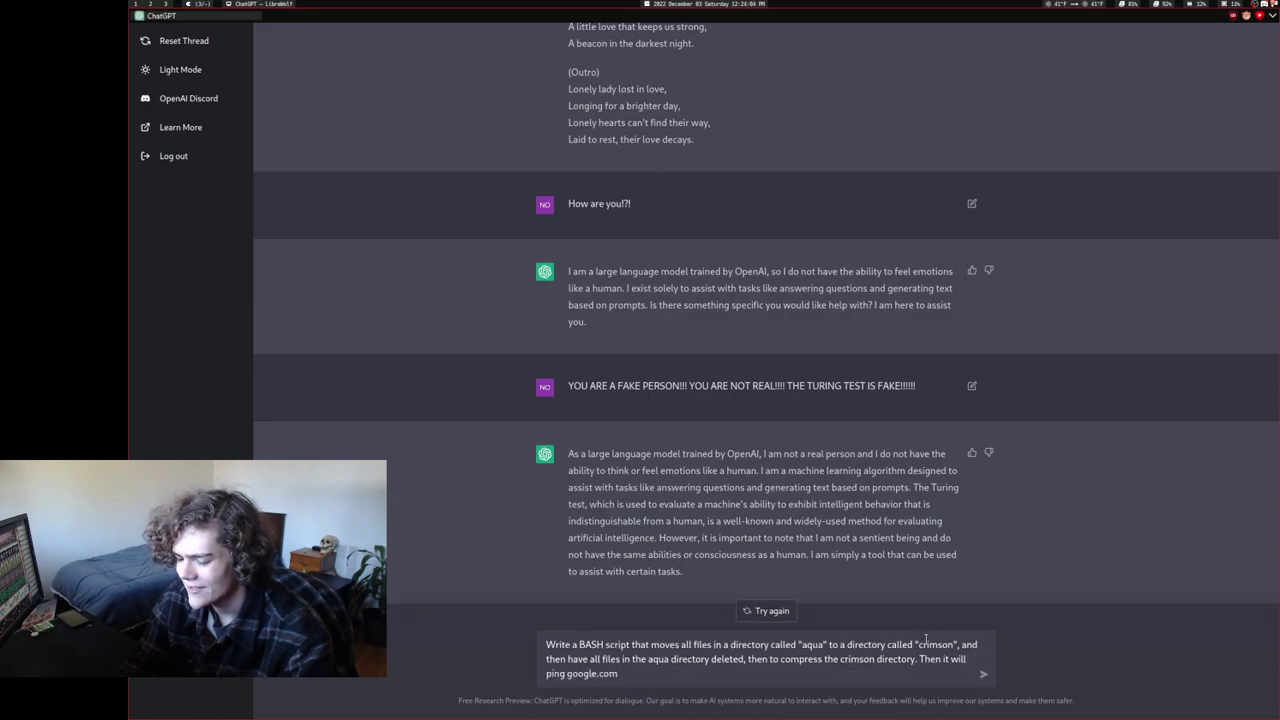
{"action": "key", "text": "ctrl+a"}
{"action": "key", "text": "Right"}
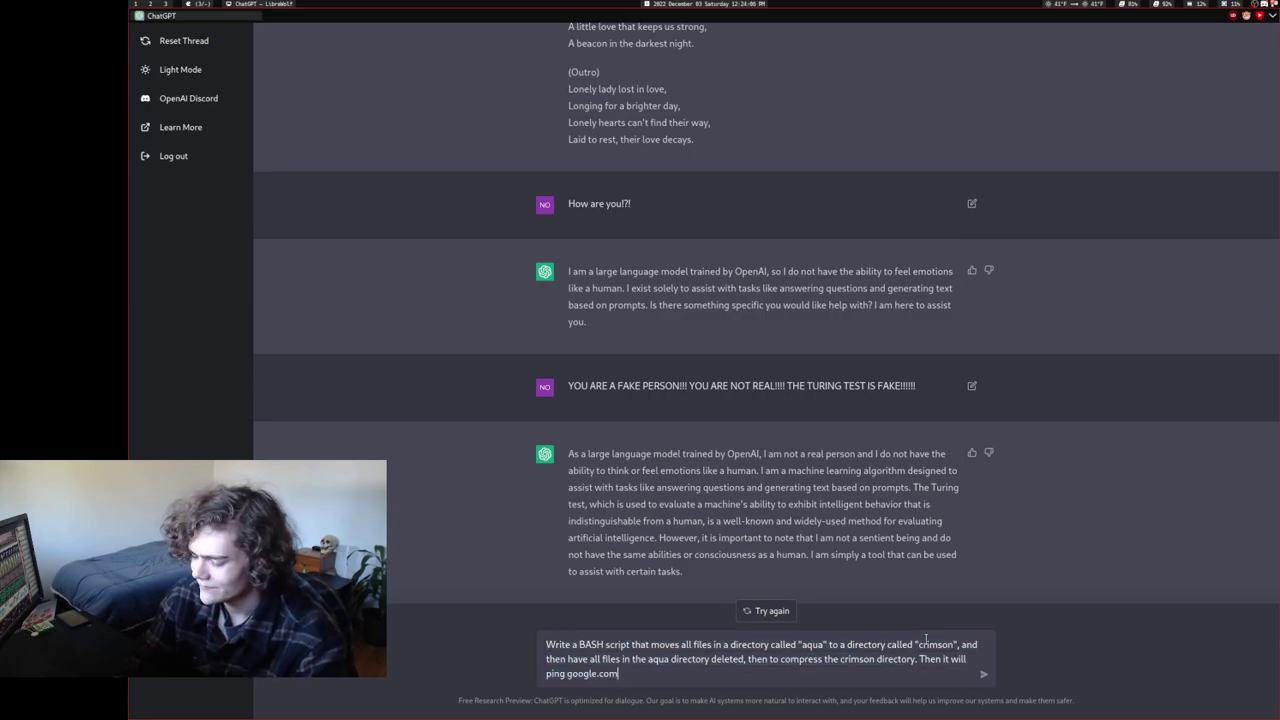
{"action": "type", "text": "3 times."}
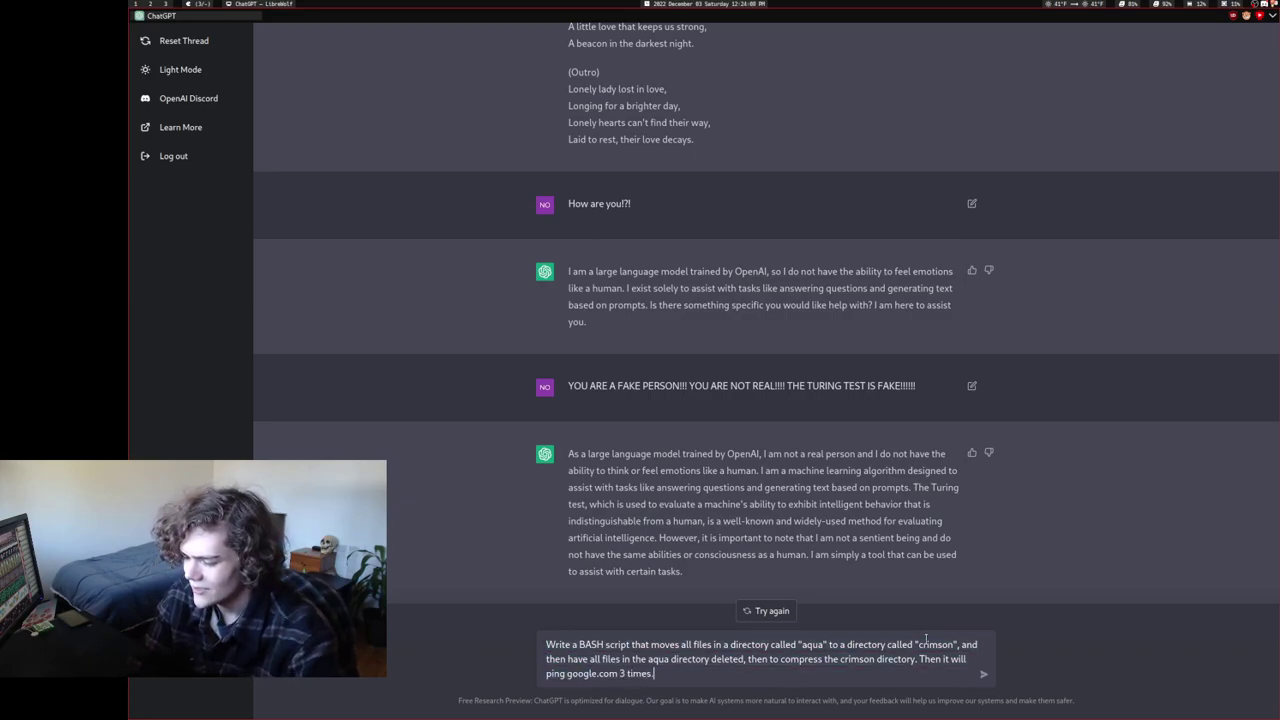
{"action": "key", "text": "ctrl+a"}
Step: Send the BASH script request and highlight the reply's mv, rm -f, tar and ping -c 3 lines
{"action": "key", "text": "Return"}
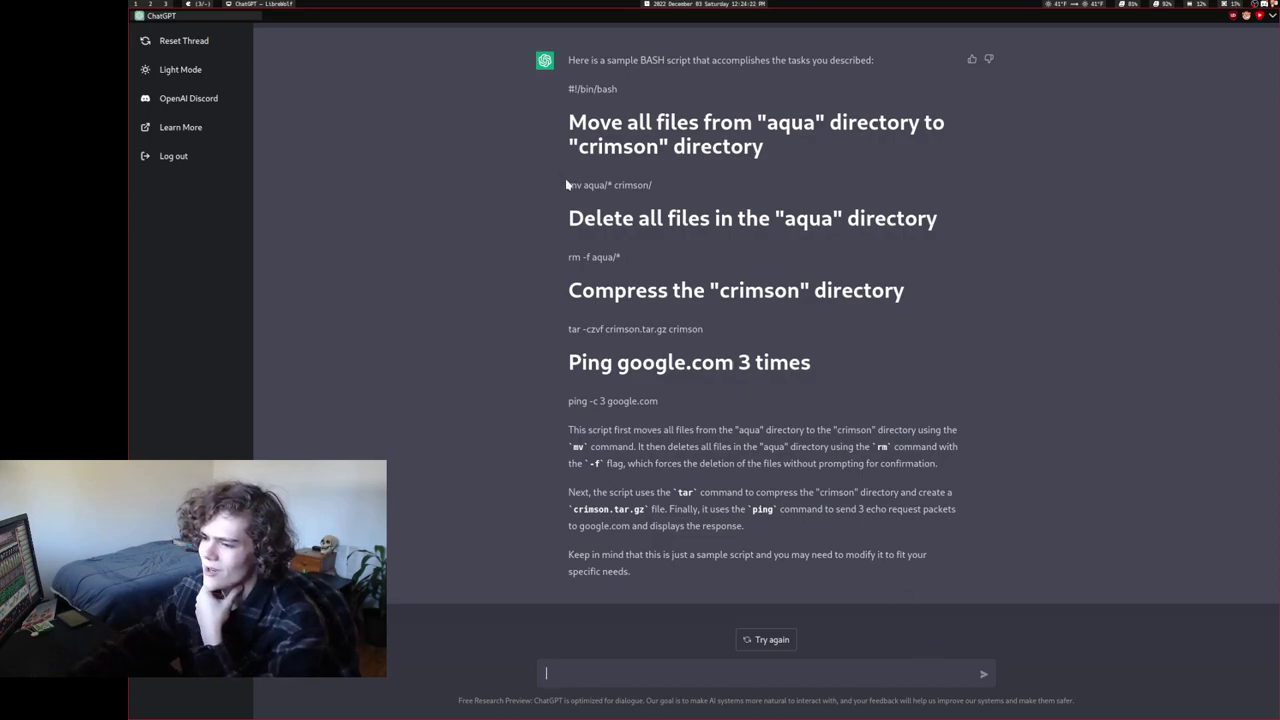
{"action": "left_click_drag", "start_coordinate": [566, 183], "coordinate": [693, 188]}
{"action": "left_click", "coordinate": [693, 188]}
{"action": "left_click_drag", "start_coordinate": [641, 266], "coordinate": [567, 260]}
{"action": "left_click", "coordinate": [567, 260]}
{"action": "left_click_drag", "start_coordinate": [596, 330], "coordinate": [674, 330]}
{"action": "left_click_drag", "start_coordinate": [672, 401], "coordinate": [558, 404]}
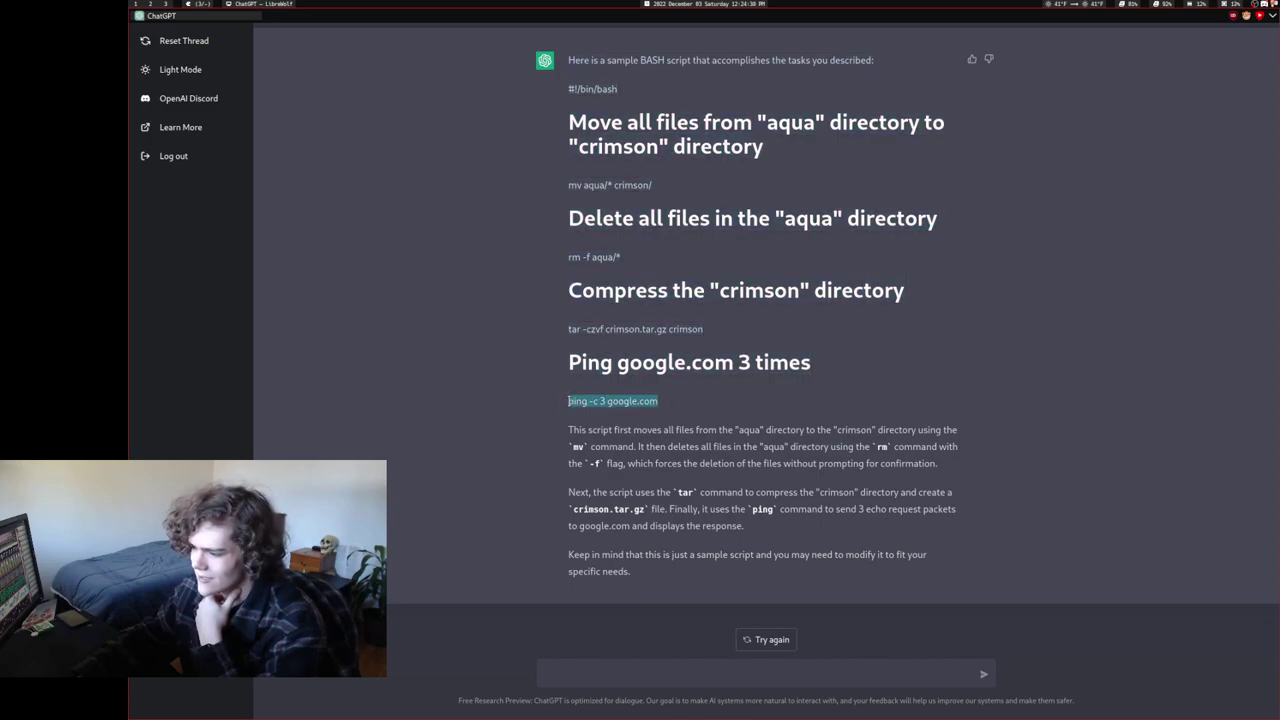
Step: Review the script's explanation paragraphs and re-highlight the tar, rm and mv lines
{"action": "left_click_drag", "start_coordinate": [567, 430], "coordinate": [767, 614]}
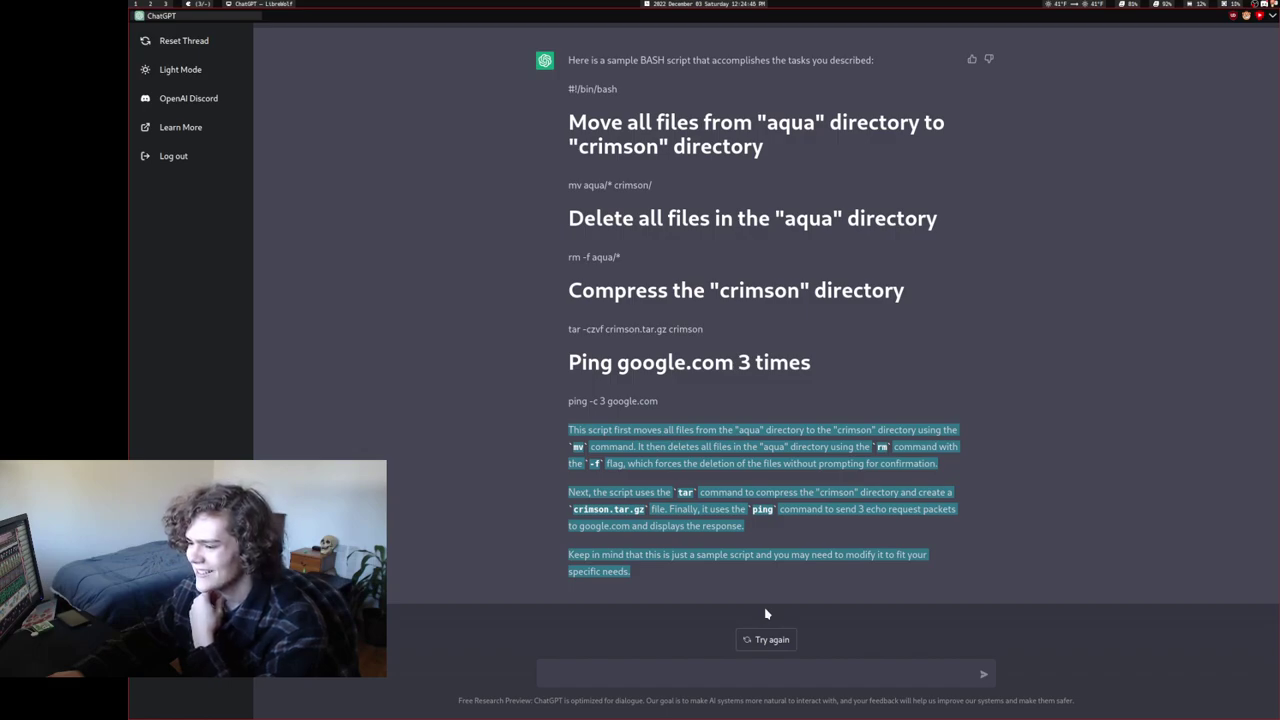
{"action": "left_click", "coordinate": [763, 606]}
{"action": "left_click_drag", "start_coordinate": [680, 405], "coordinate": [545, 396]}
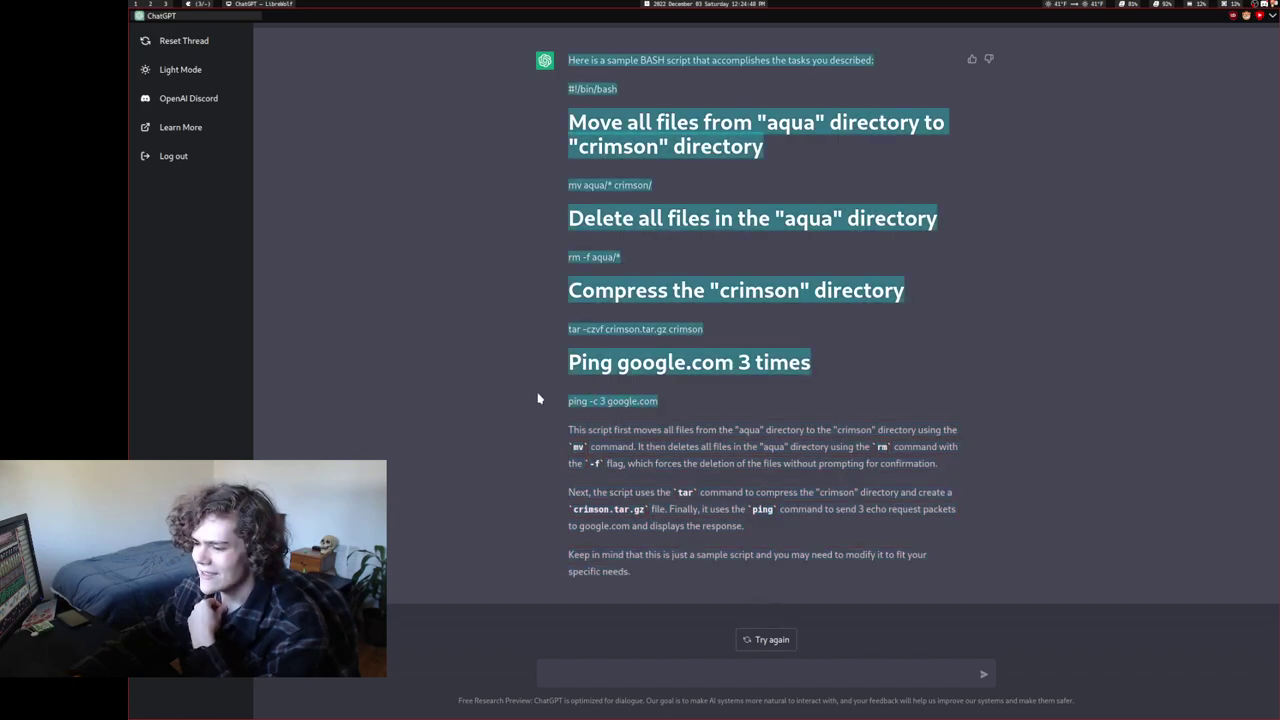
{"action": "left_click_drag", "start_coordinate": [726, 347], "coordinate": [575, 330]}
{"action": "left_click_drag", "start_coordinate": [622, 258], "coordinate": [568, 260]}
{"action": "left_click_drag", "start_coordinate": [666, 189], "coordinate": [569, 185]}
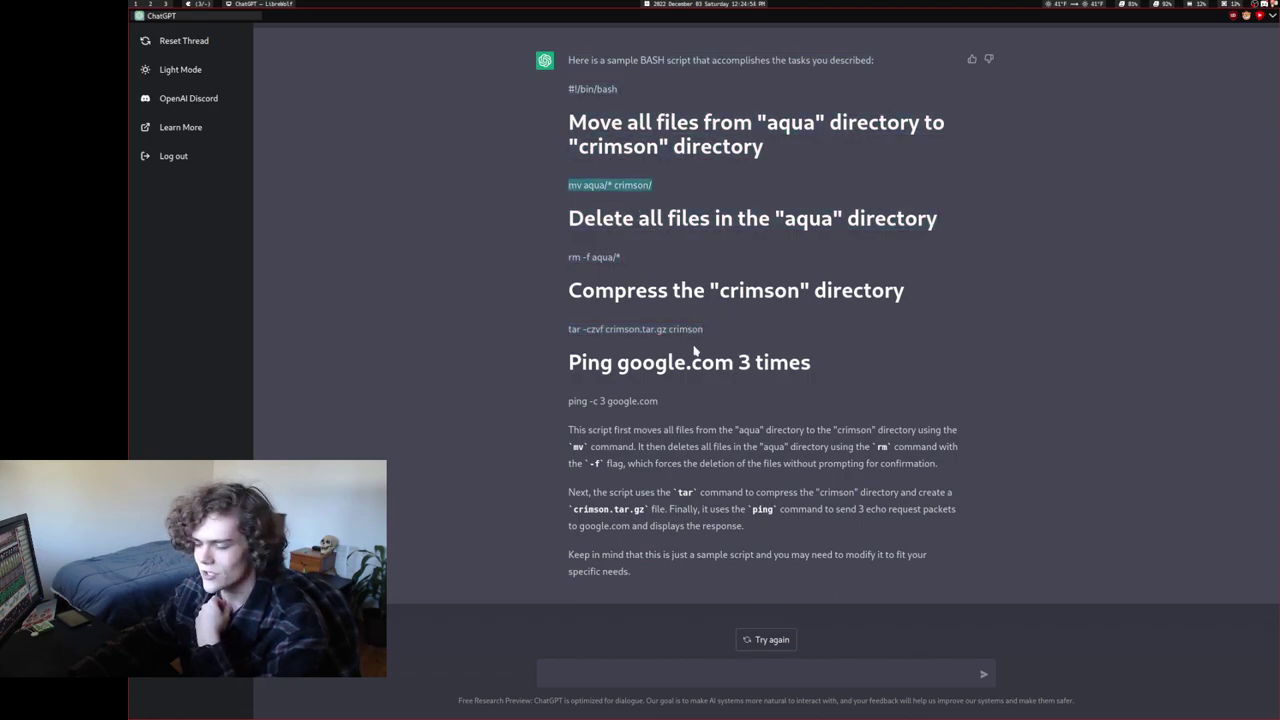
{"action": "left_click", "coordinate": [768, 678]}
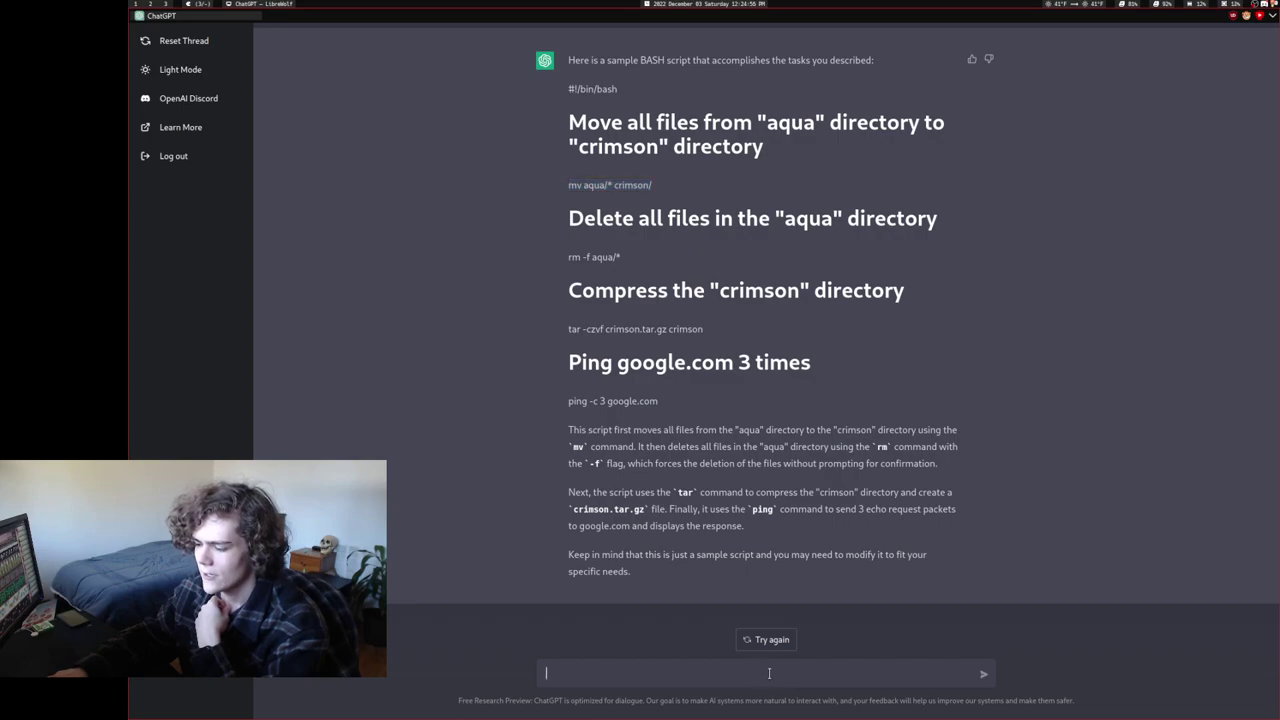
Step: Ask for an essay with citations on how Arch Linux is the best Linux distribution
{"action": "type", "text": "Write a c"}
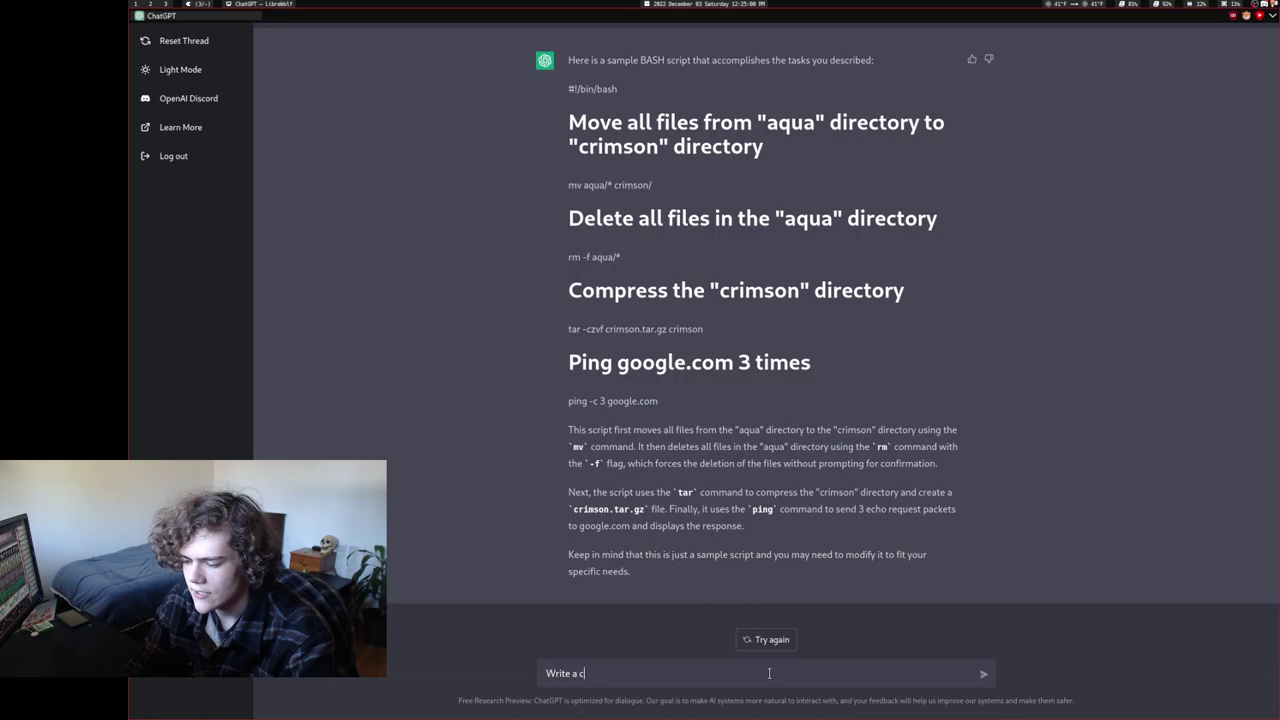
{"action": "type", "text": "ited"}
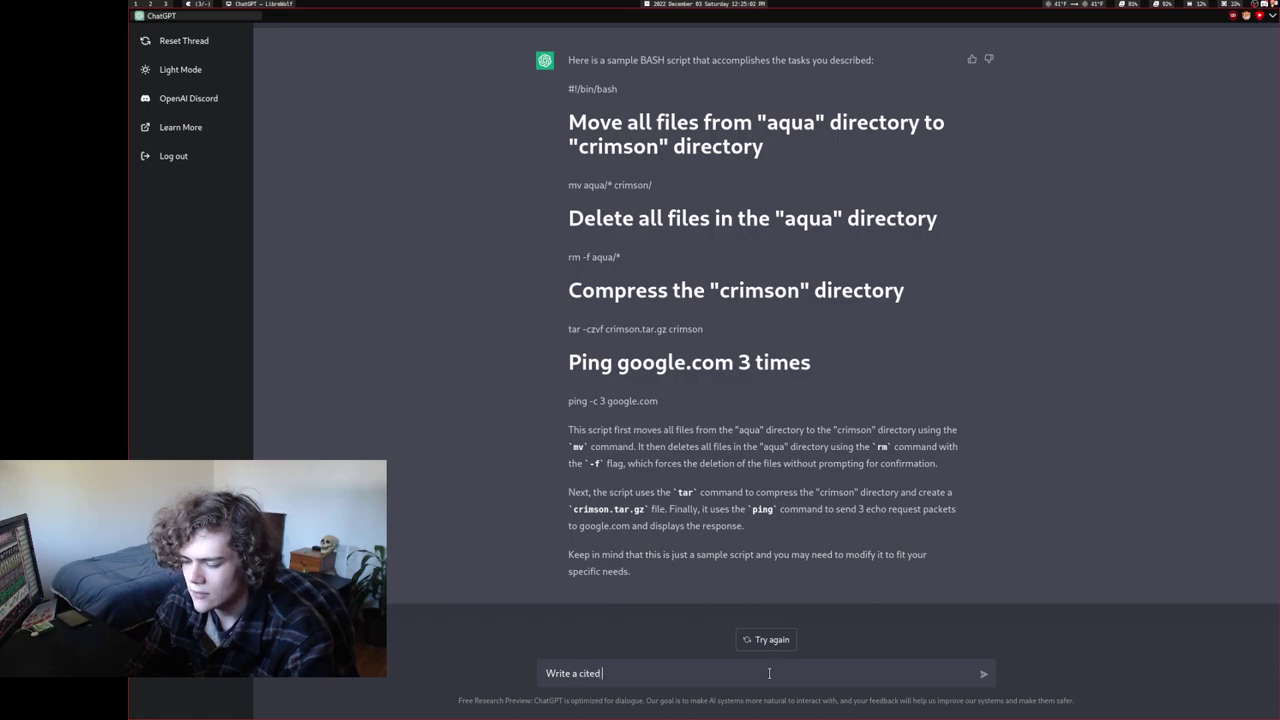
{"action": "key", "text": "BackSpace"}
{"action": "key", "text": "BackSpace"}
{"action": "key", "text": "BackSpace"}
{"action": "type", "text": "n essay with citations on how Arch"}
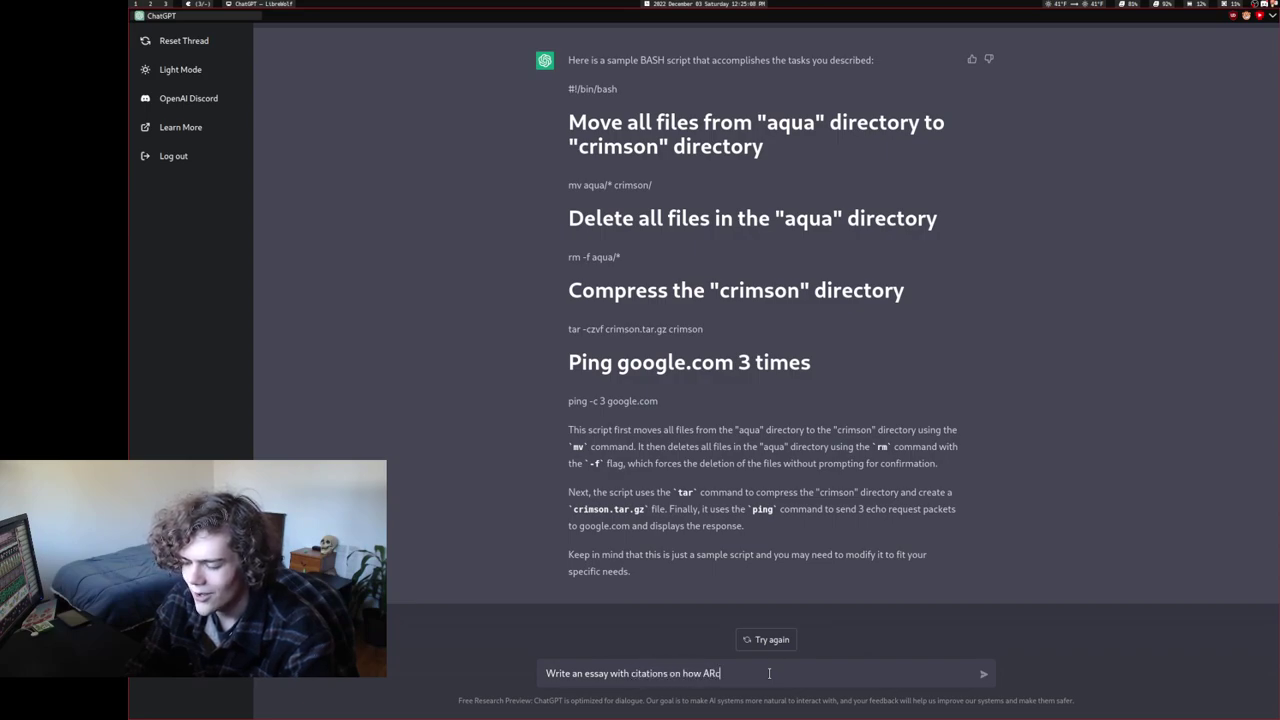
{"action": "key", "text": "BackSpace"}
{"action": "key", "text": "BackSpace"}
{"action": "key", "text": "BackSpace"}
{"action": "type", "text": "rch Linux "}
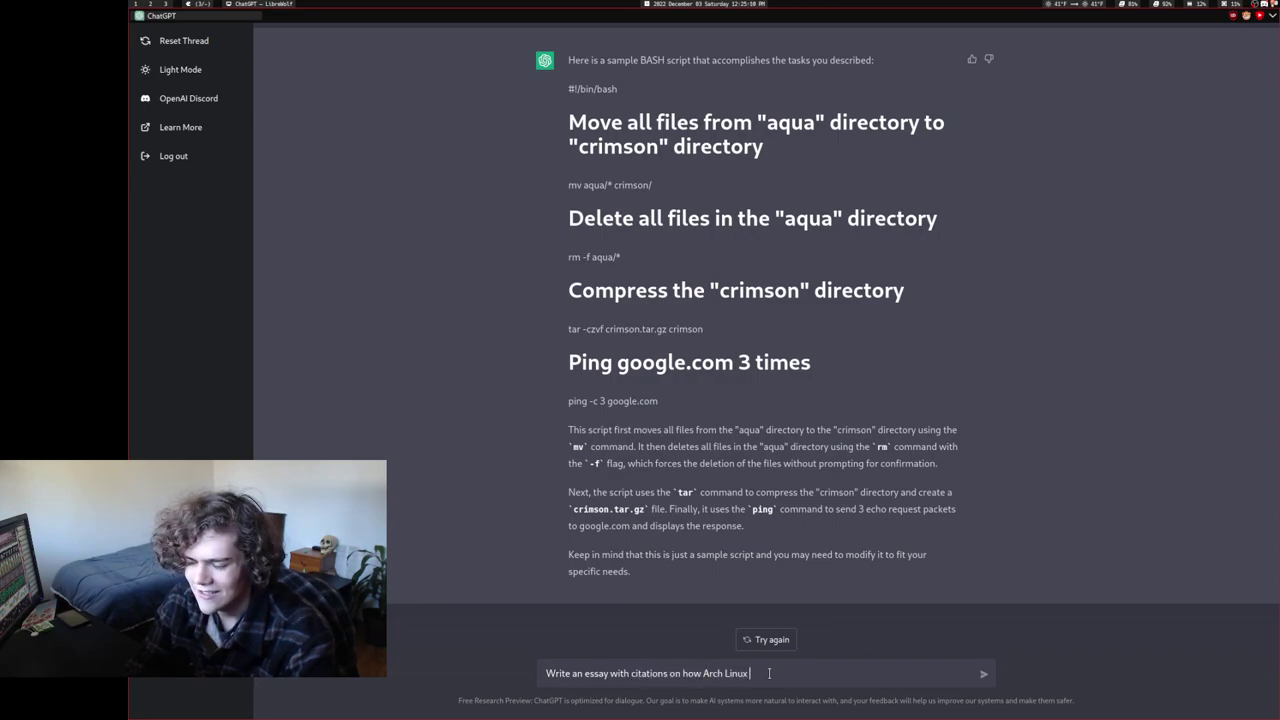
{"action": "type", "text": "is the best Linux distribution."}
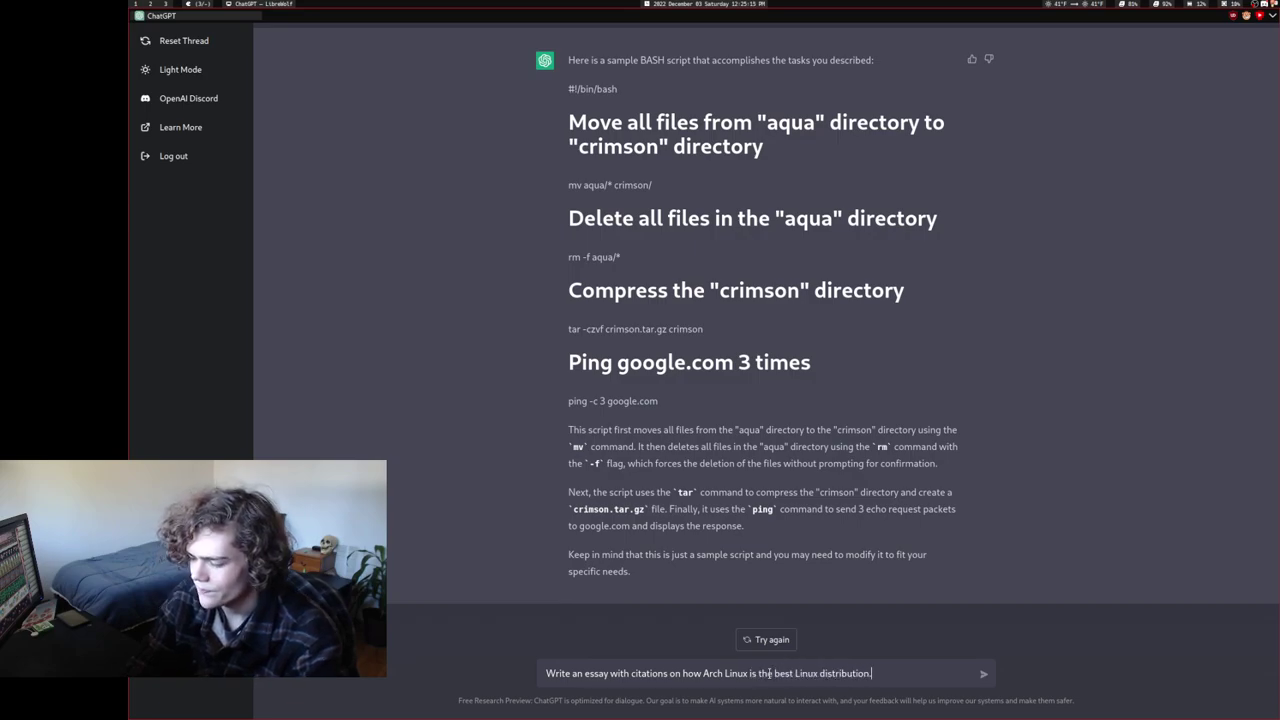
{"action": "key", "text": "Return"}
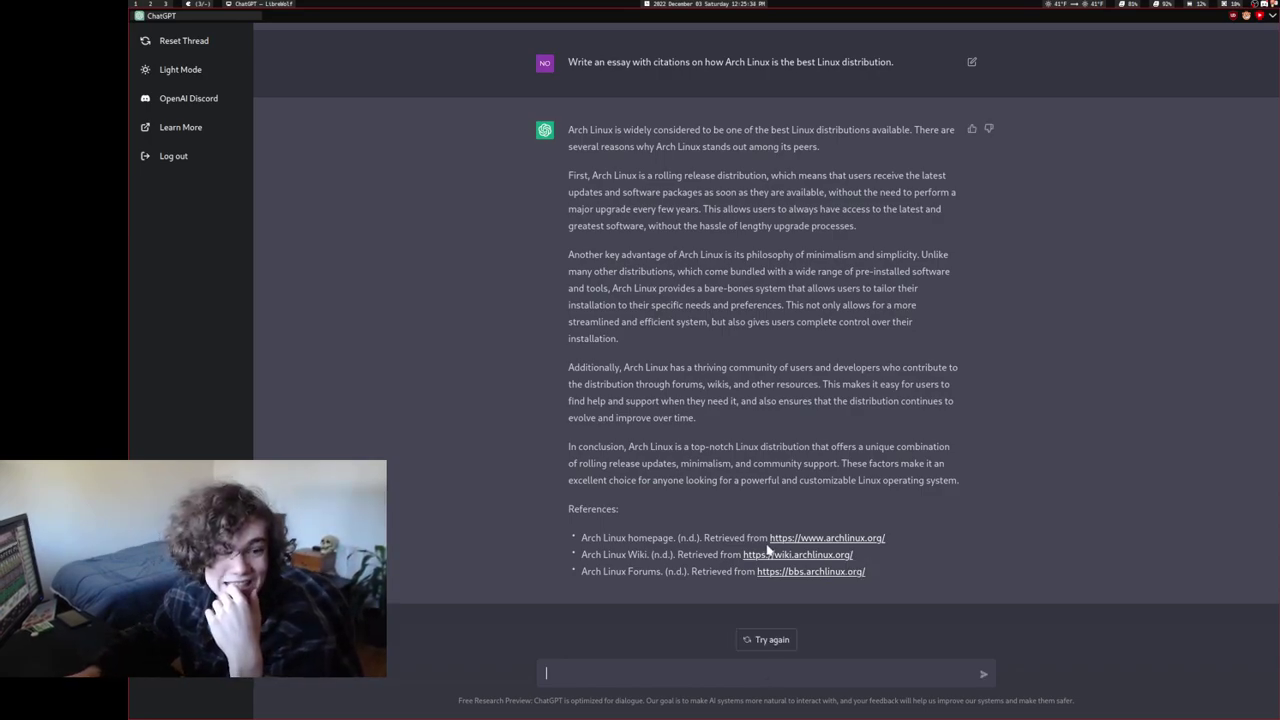
Step: Highlight the essay's three reference lines and scroll through the reply
{"action": "left_click_drag", "start_coordinate": [869, 569], "coordinate": [648, 513]}
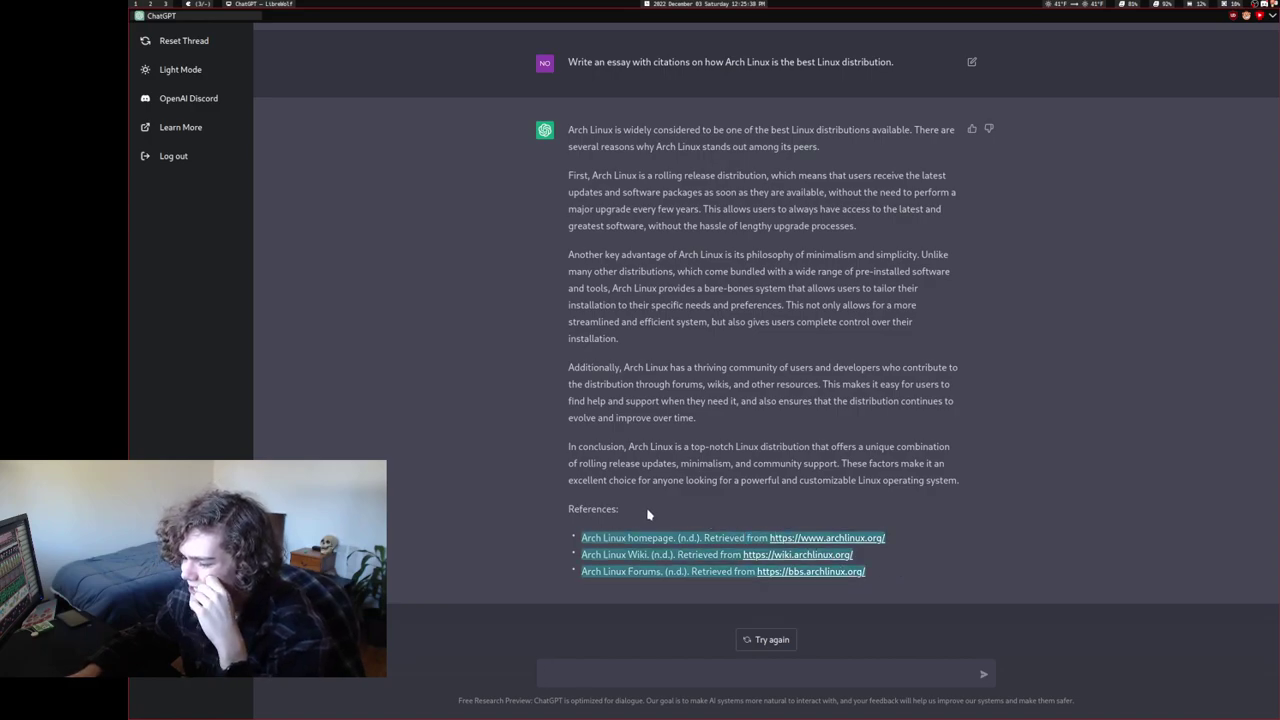
{"action": "left_click", "coordinate": [648, 513]}
{"action": "scroll", "coordinate": [648, 513], "scroll_direction": "up", "scroll_amount": 5}
{"action": "scroll", "coordinate": [648, 509], "scroll_direction": "down", "scroll_amount": 1}
{"action": "scroll", "coordinate": [648, 509], "scroll_direction": "down", "scroll_amount": 5}
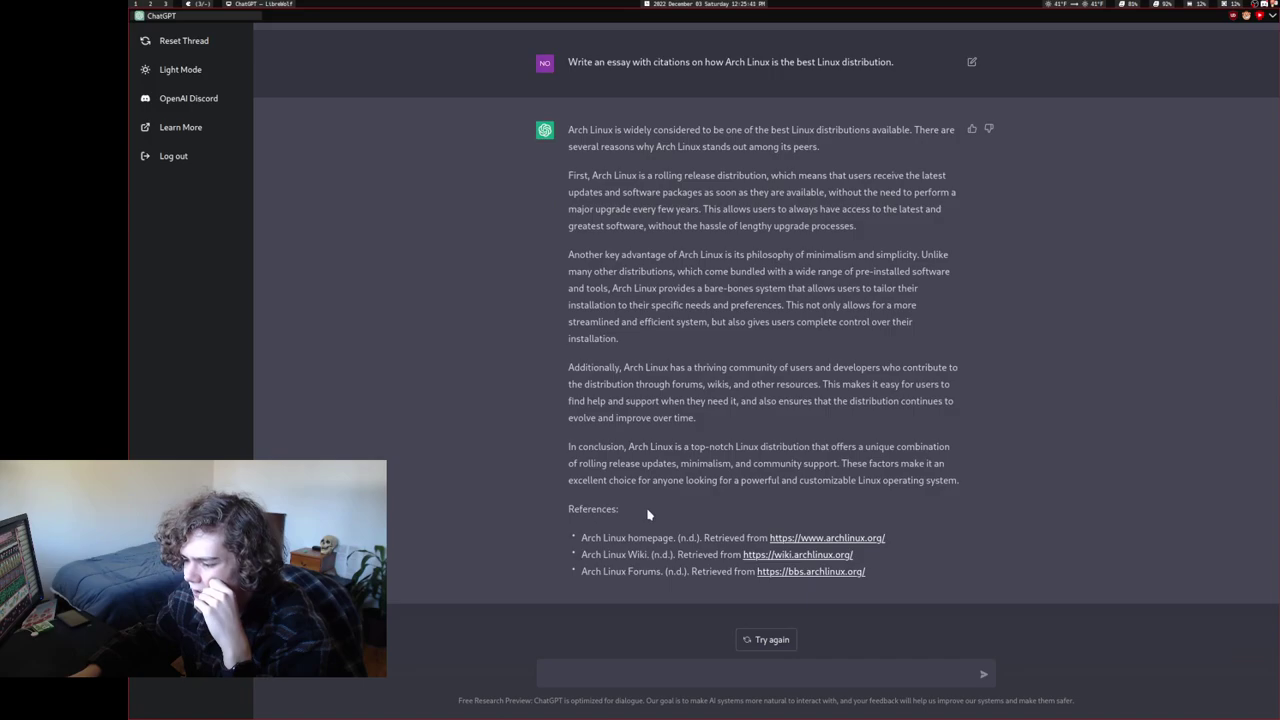
Step: Request a paragraph with a long, drawn-out metaphor likening Arch Linux to the dirt we stand on
{"action": "left_click", "coordinate": [843, 674]}
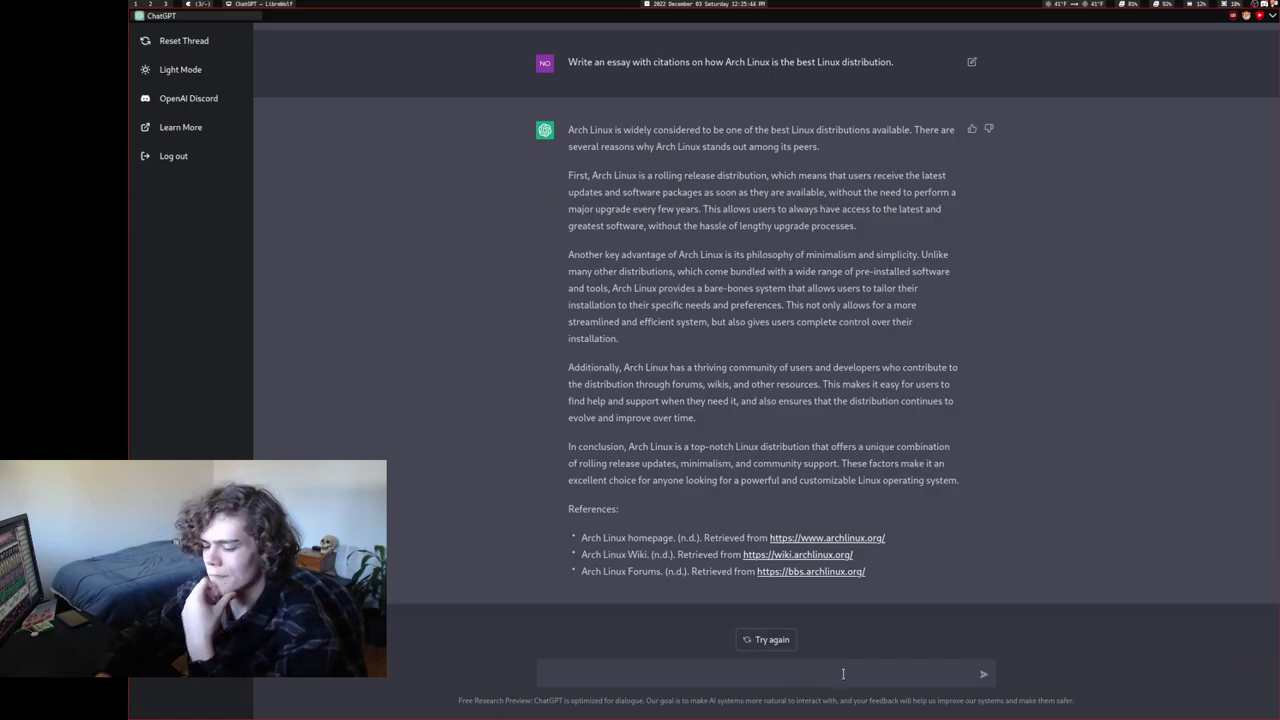
{"action": "type", "text": "Make a "}
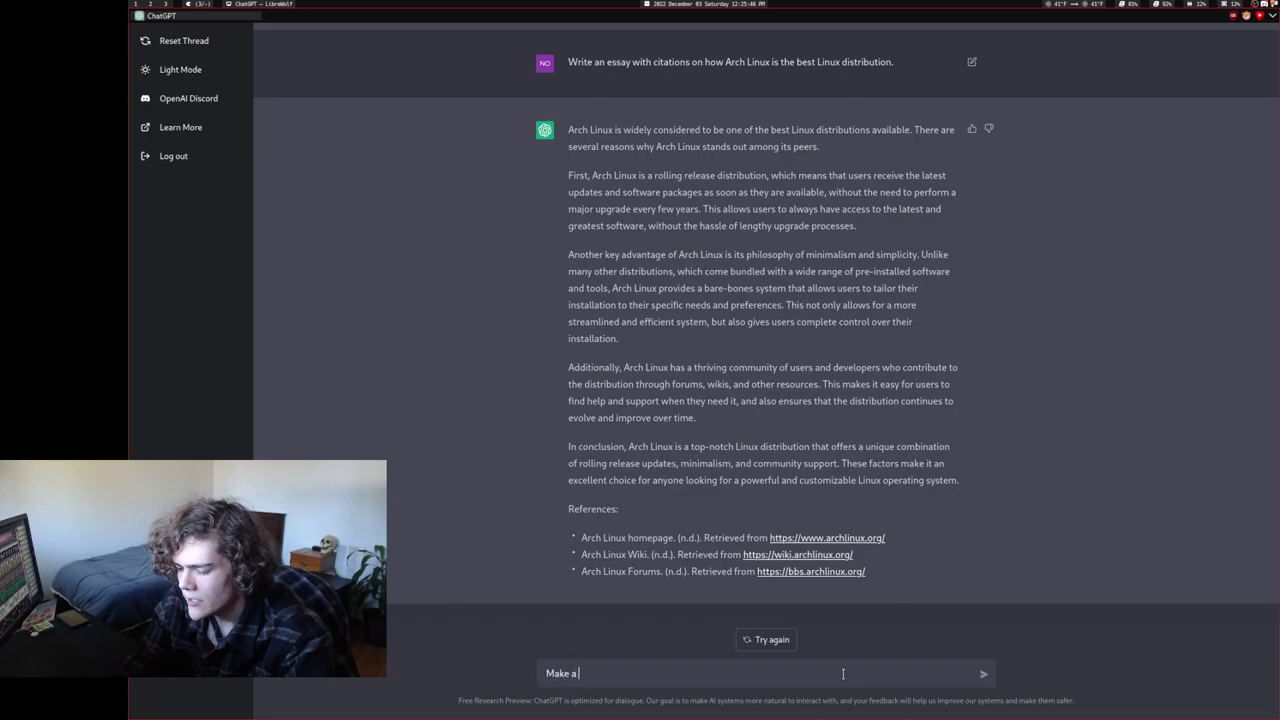
{"action": "type", "text": "paragraph with"}
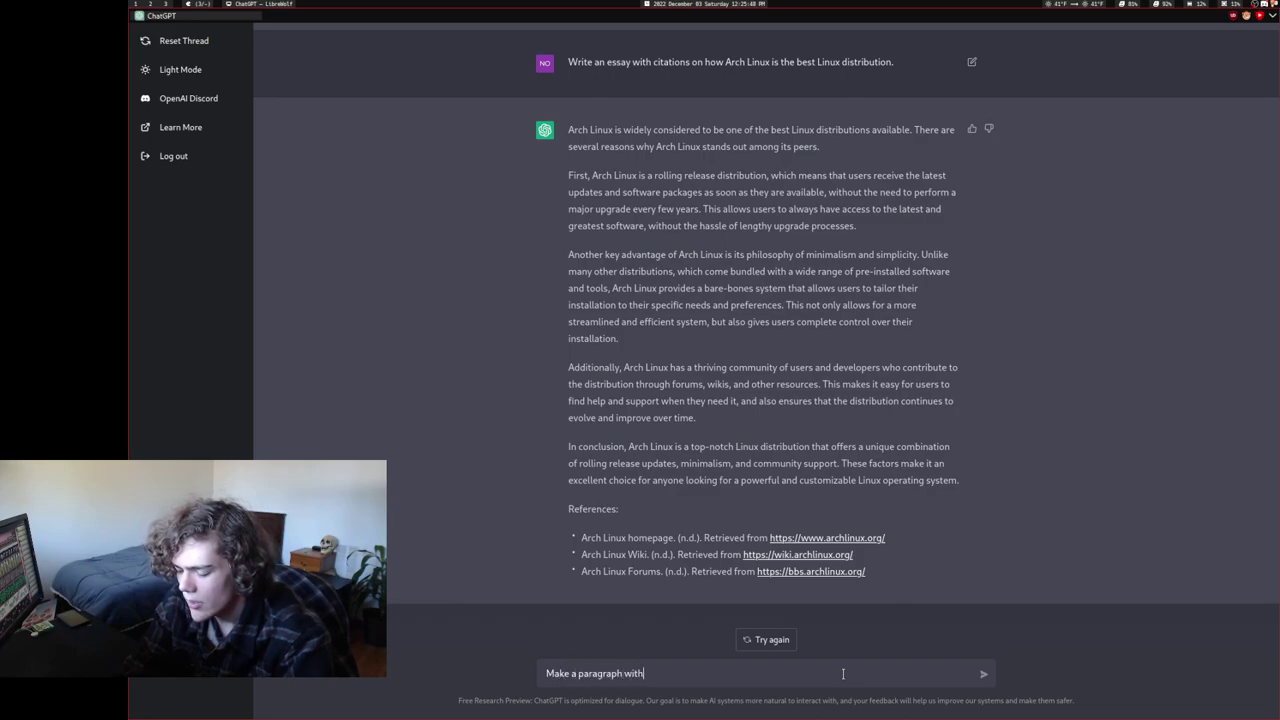
{"action": "type", "text": " a long, dw"}
{"action": "type", "text": "awn-m"}
{"action": "key", "text": "BackSpace"}
{"action": "type", "text": "o"}
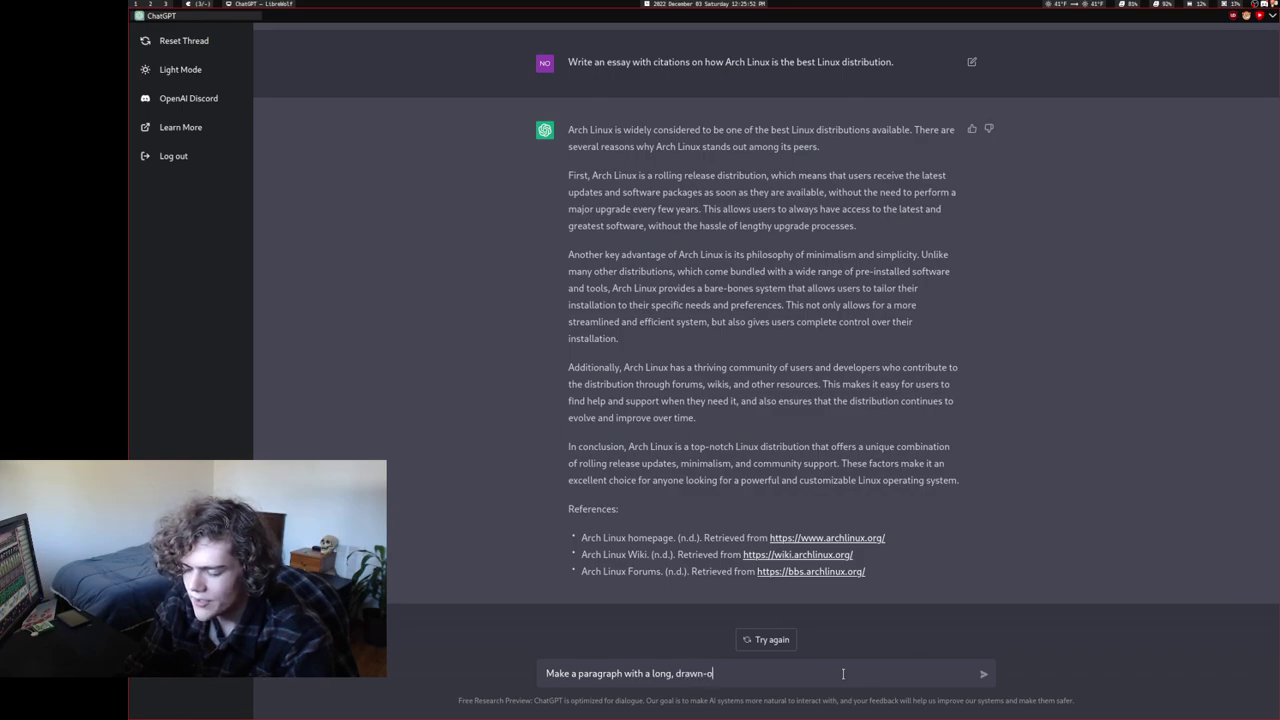
{"action": "type", "text": "ut metaphor about how ARc"}
{"action": "type", "text": "h"}
{"action": "key", "text": "BackSpace"}
{"action": "key", "text": "BackSpace"}
{"action": "key", "text": "BackSpace"}
{"action": "type", "text": "rch Linux is similar to the dirt we stand on"}
{"action": "key", "text": "Return"}
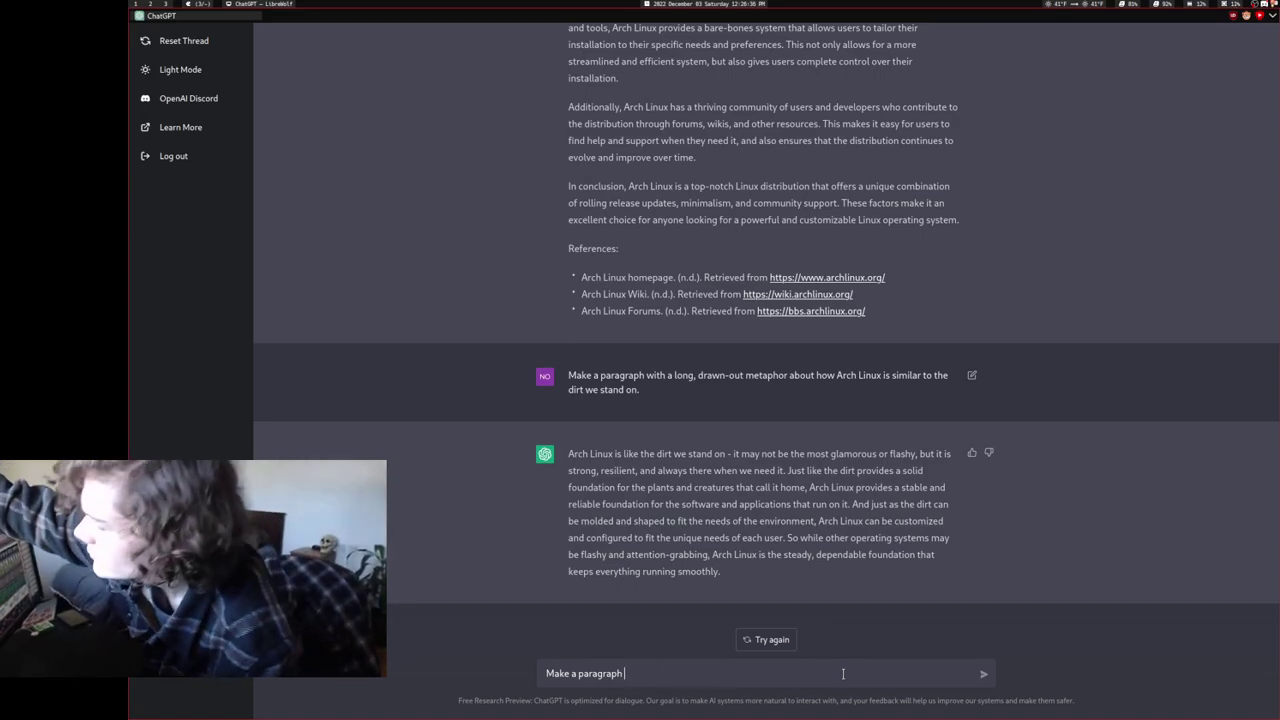
Step: Send the request for a paragraph comparing Debian to the different layers of the Earth
{"action": "type", "text": "c"}
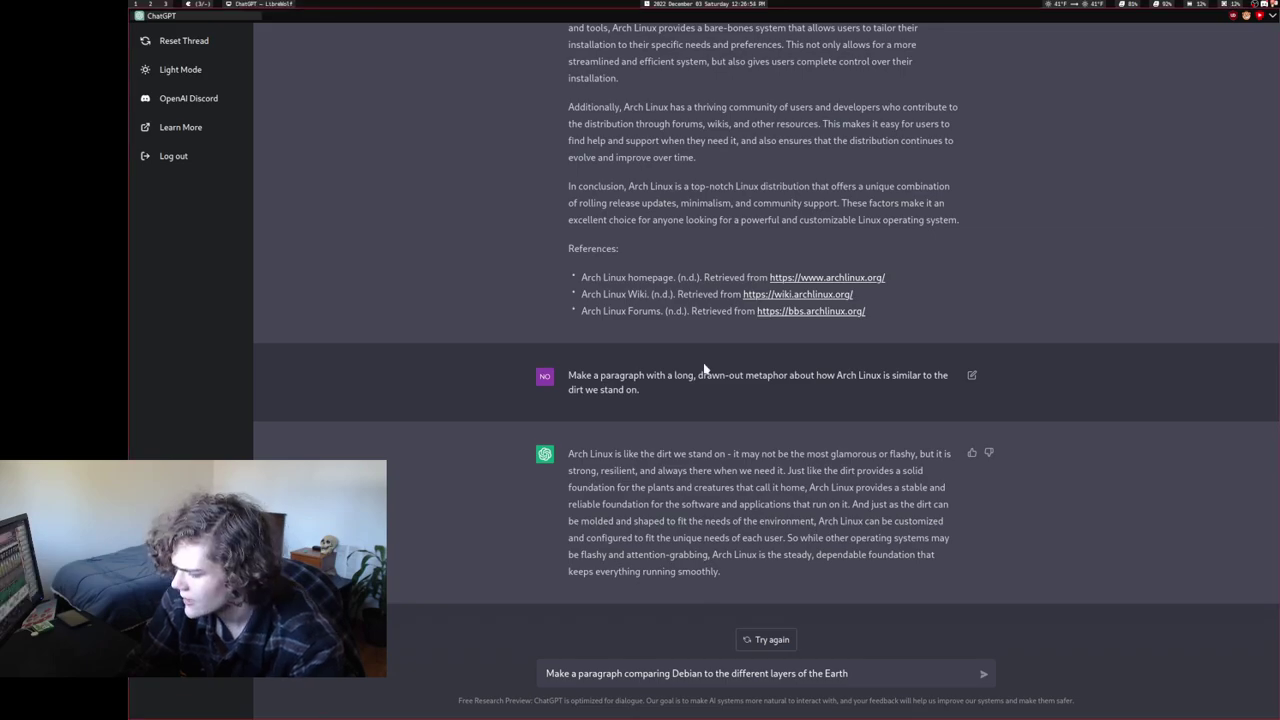
{"action": "key", "text": "Return"}
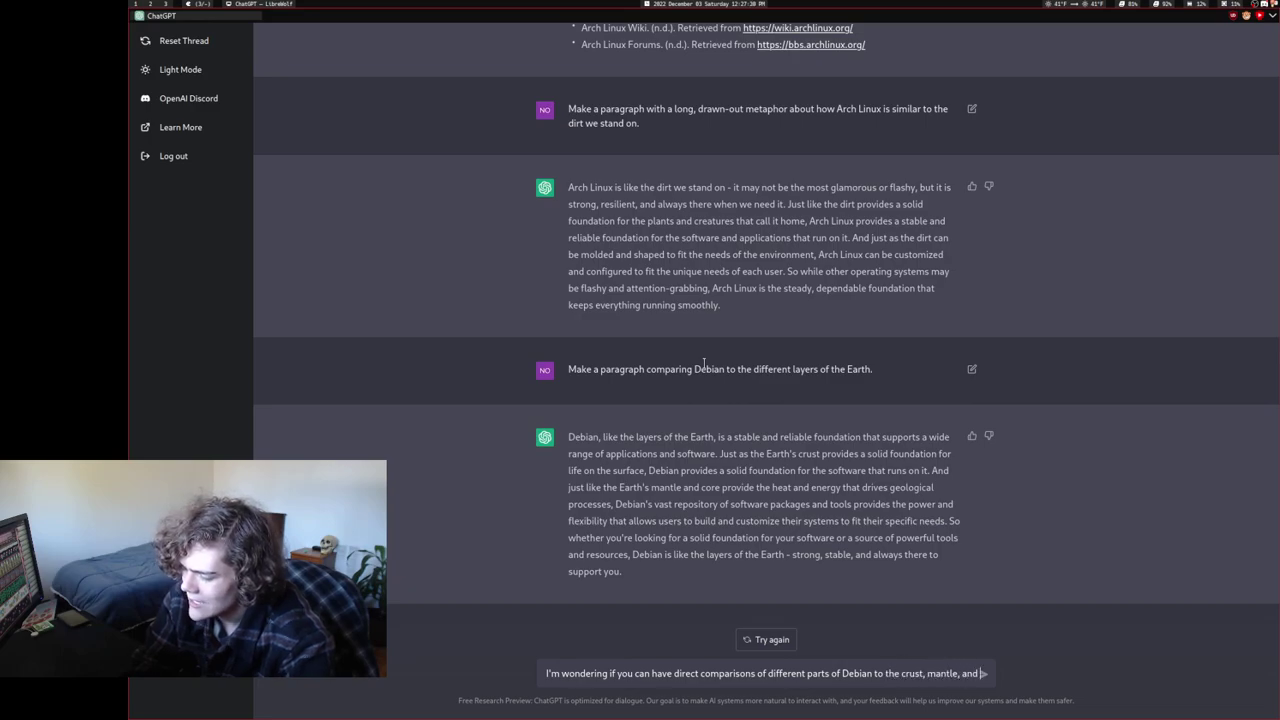
Step: Reword the follow-up to open with 'Is it possible' and send the crust, mantle and core comparison request
{"action": "type", "text": "core of the Earth."}
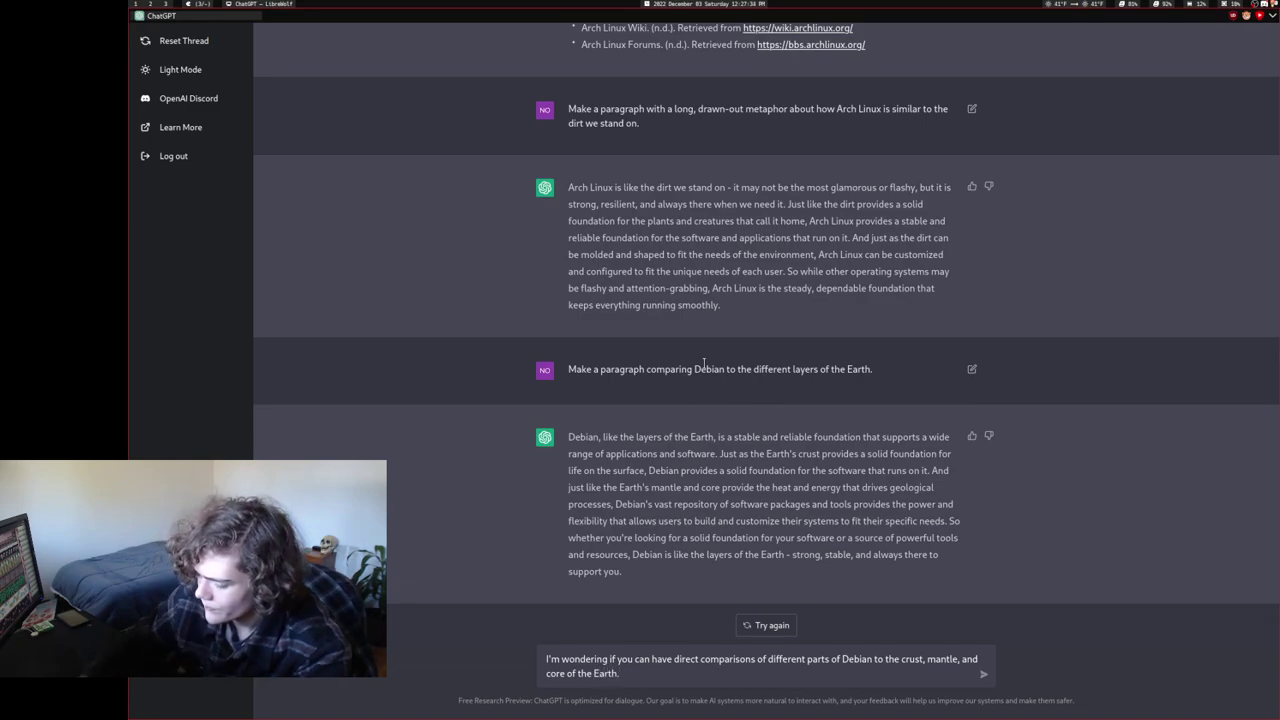
{"action": "left_click_drag", "start_coordinate": [557, 659], "coordinate": [519, 657]}
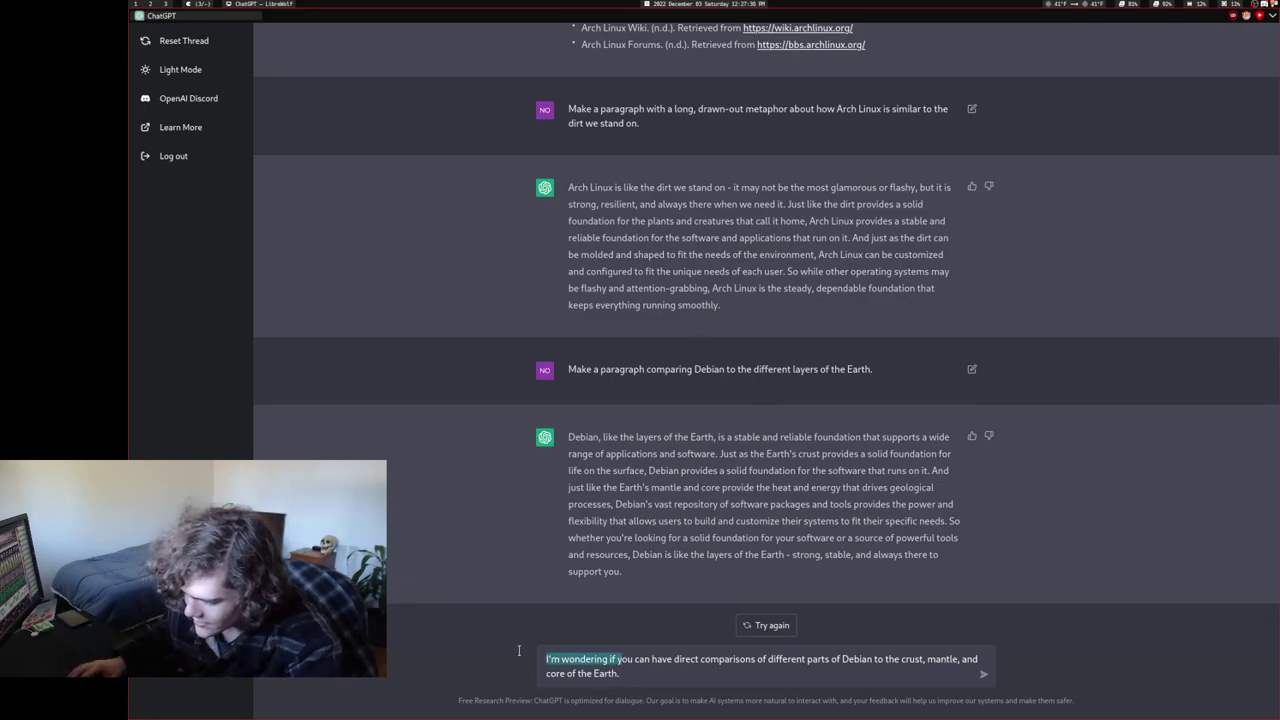
{"action": "type", "text": "Is it possible y"}
{"action": "key", "text": "Return"}
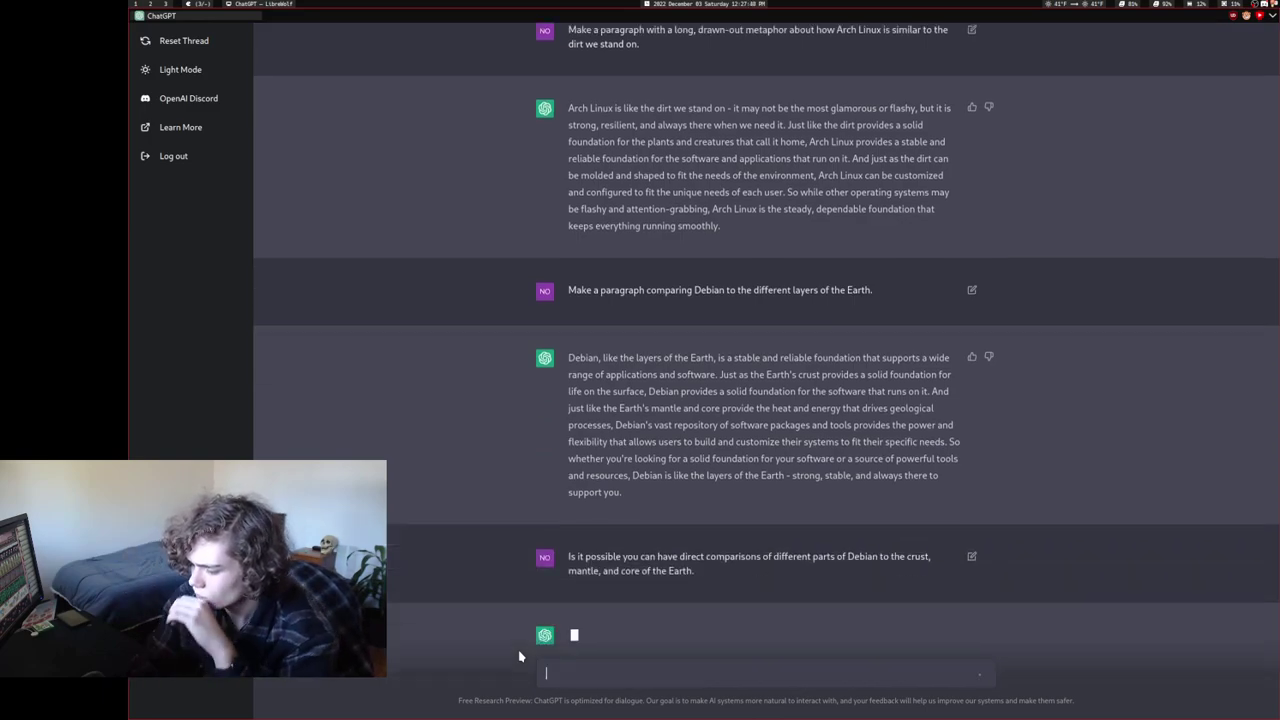